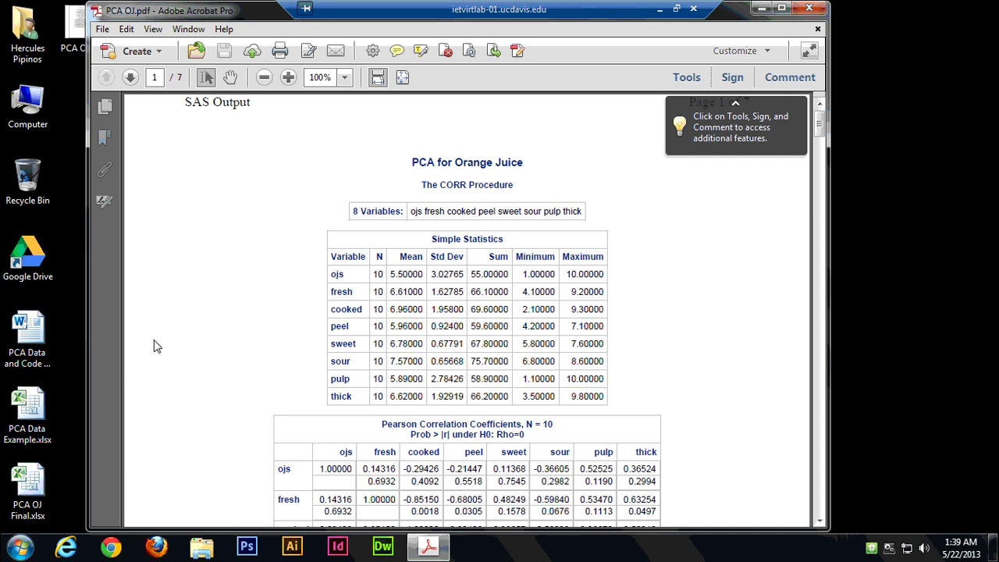
Step: Examine the Simple Statistics and Pearson Correlation Coefficients tables on the first page of the SAS output
scroll(355, 264, "down", 1)
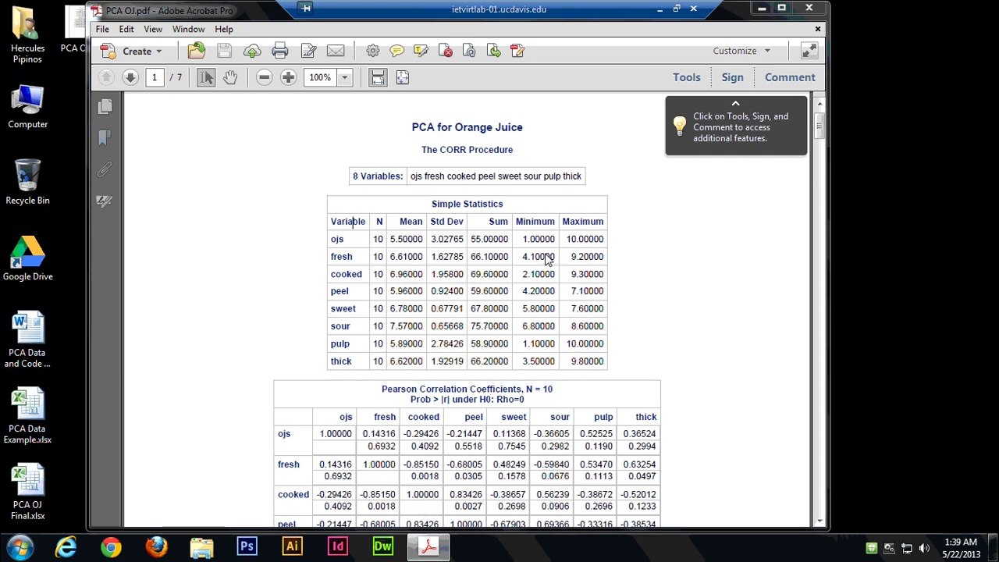
scroll(821, 143, "down", 1)
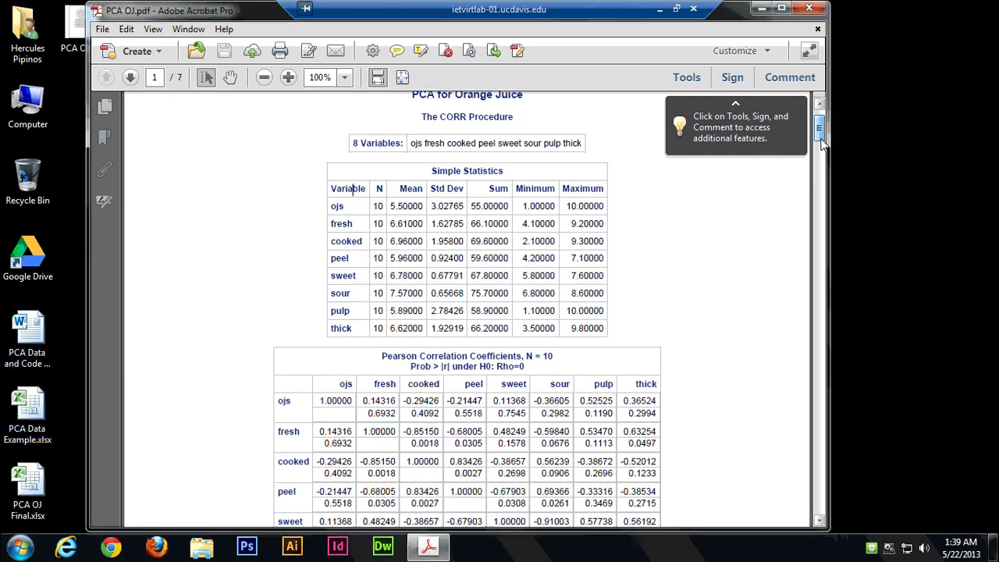
scroll(822, 143, "down", 6)
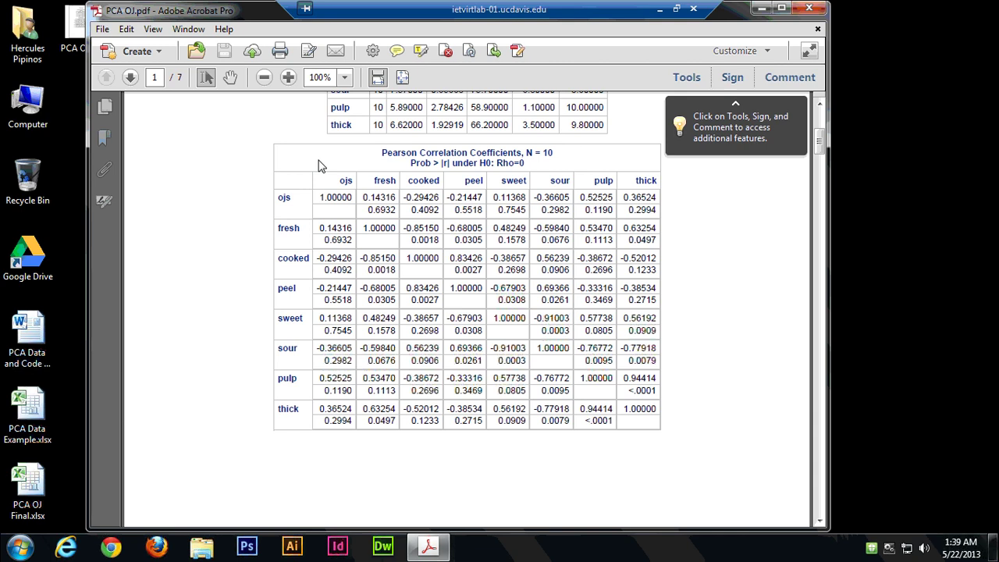
scroll(300, 204, "down", 1)
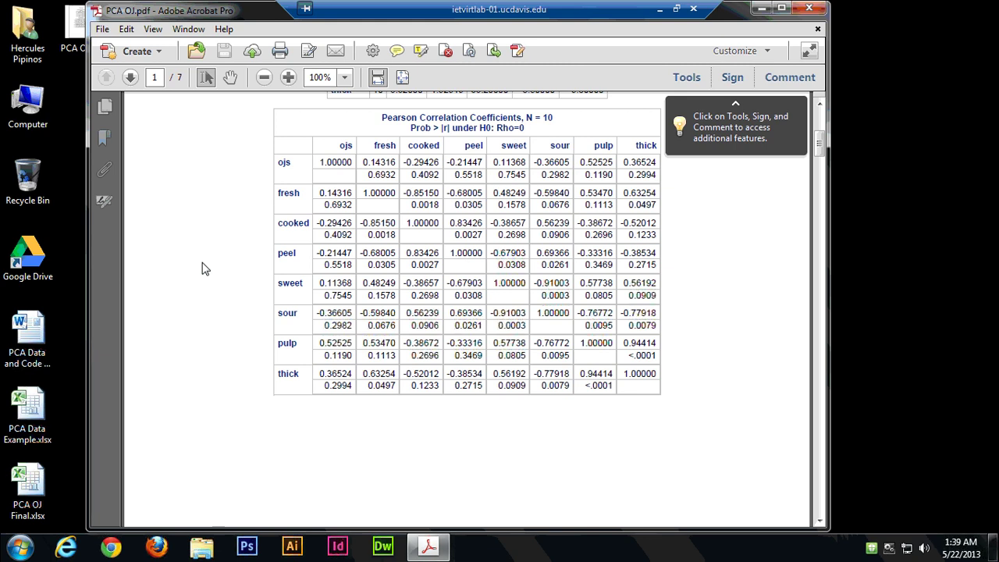
scroll(211, 269, "down", 3)
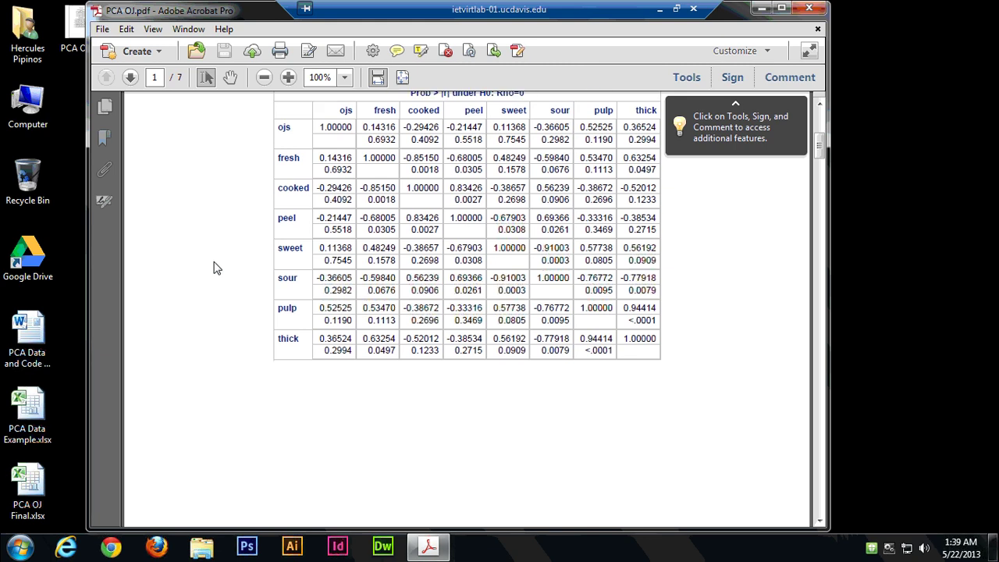
scroll(223, 243, "up", 8)
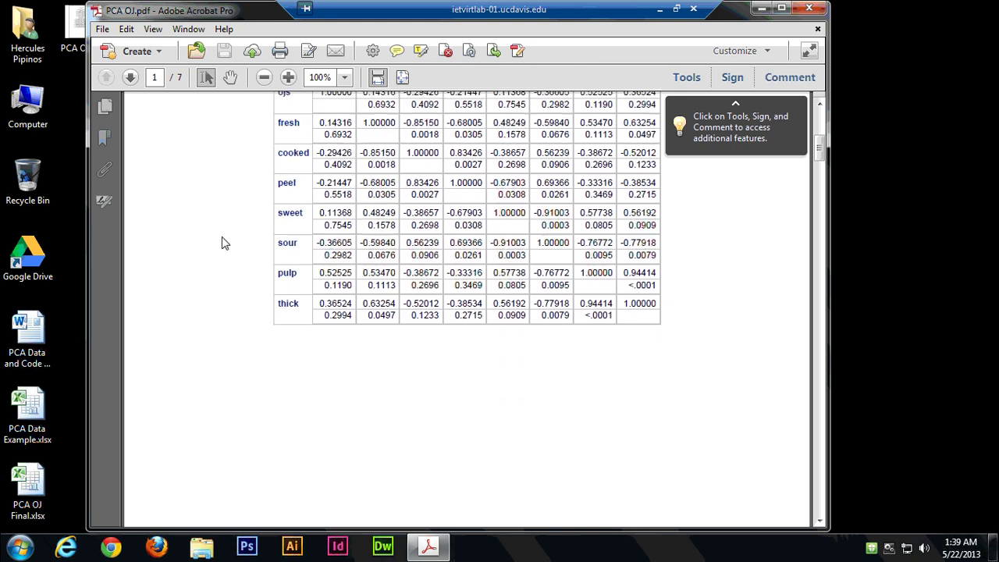
scroll(222, 244, "up", 2)
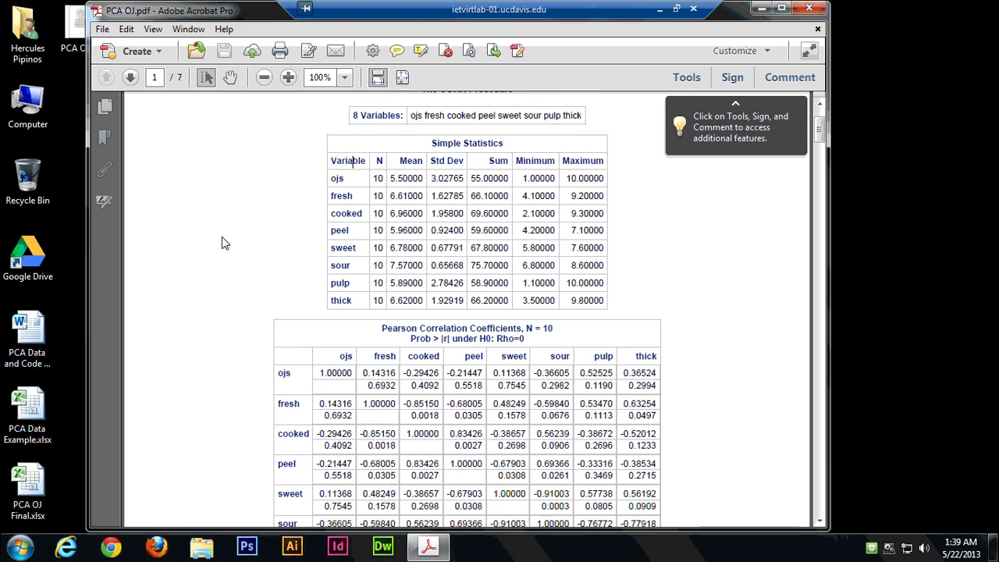
scroll(223, 246, "down", 4)
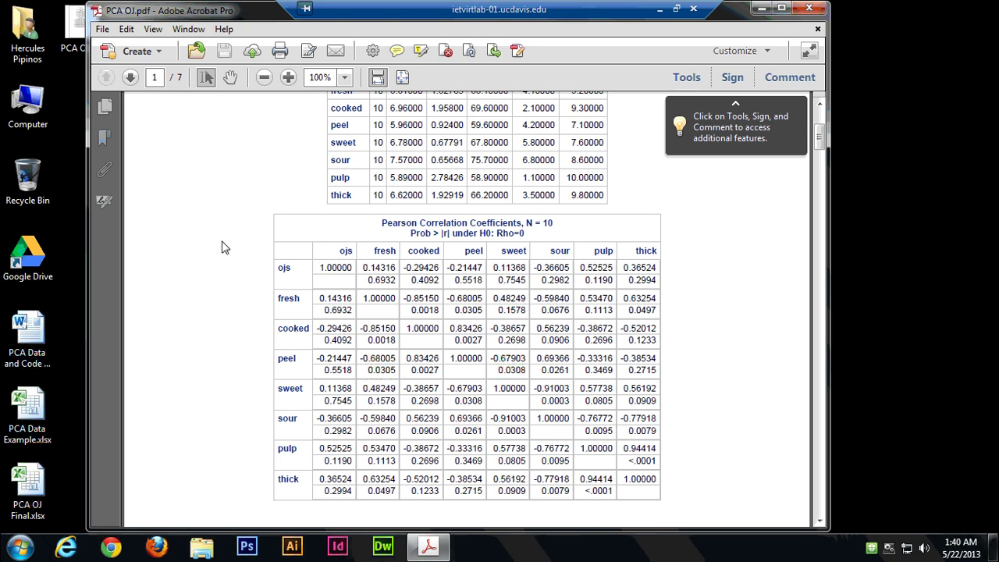
Step: Review the FACTOR Procedure output on pages 2 and 3, including the Correlations, Eigenvalues and Factor Pattern tables
scroll(252, 244, "down", 5)
scroll(252, 244, "down", 10)
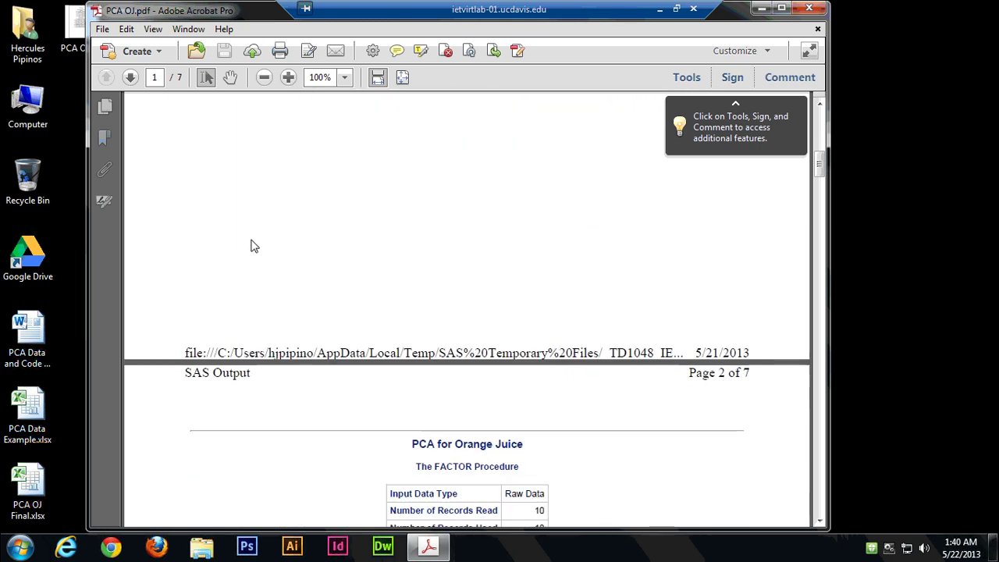
scroll(335, 330, "down", 1)
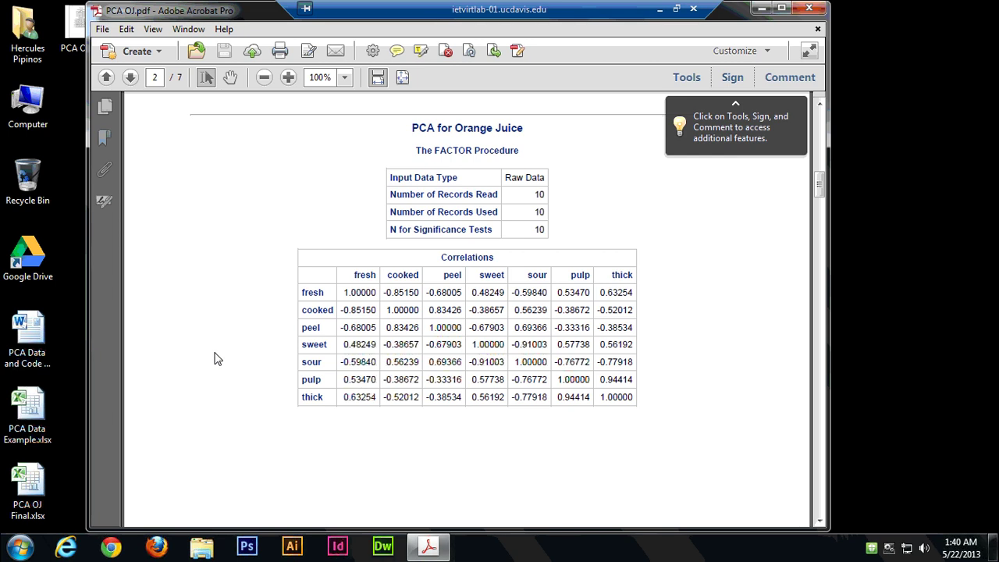
scroll(218, 359, "down", 7)
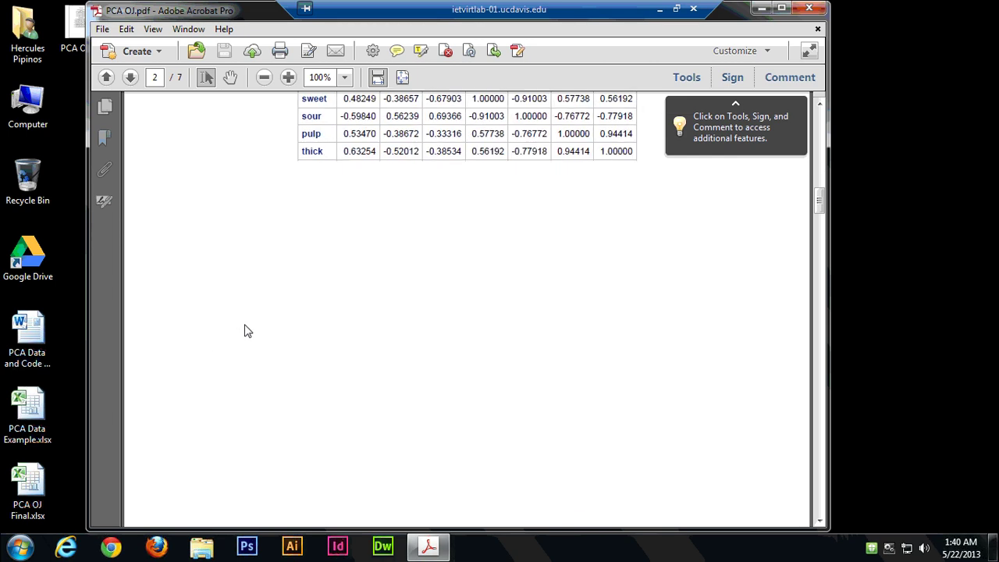
scroll(248, 328, "down", 5)
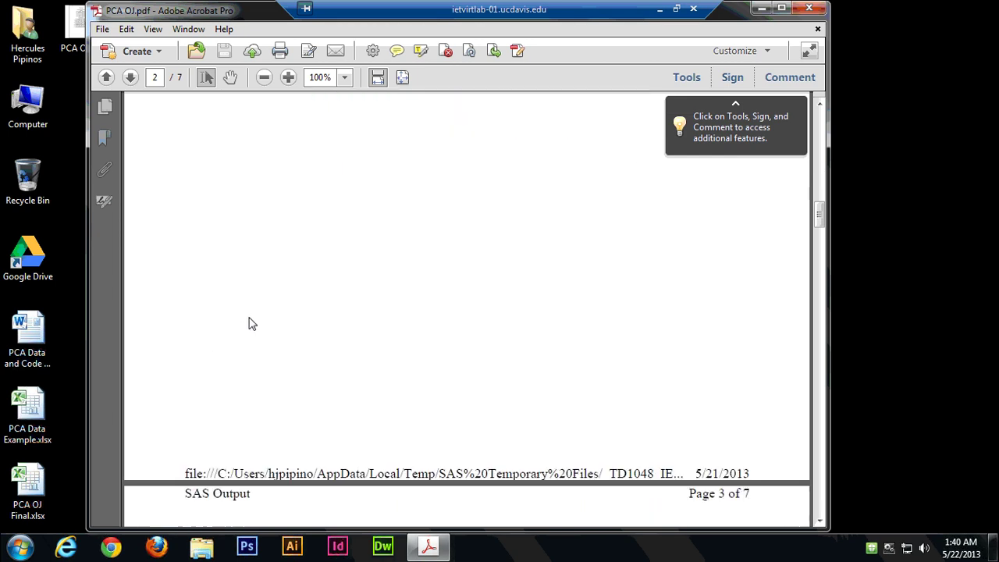
scroll(250, 320, "down", 6)
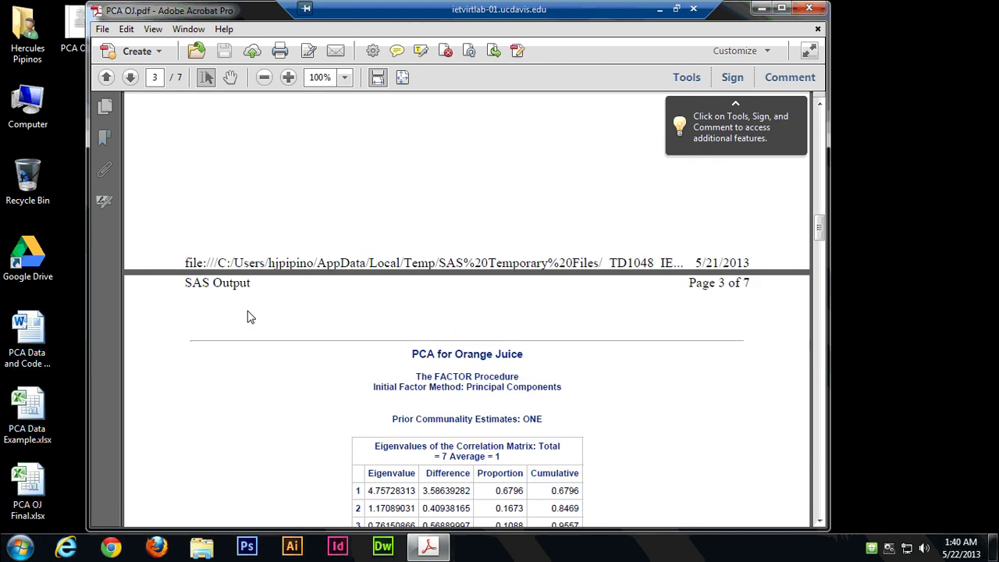
scroll(250, 317, "down", 7)
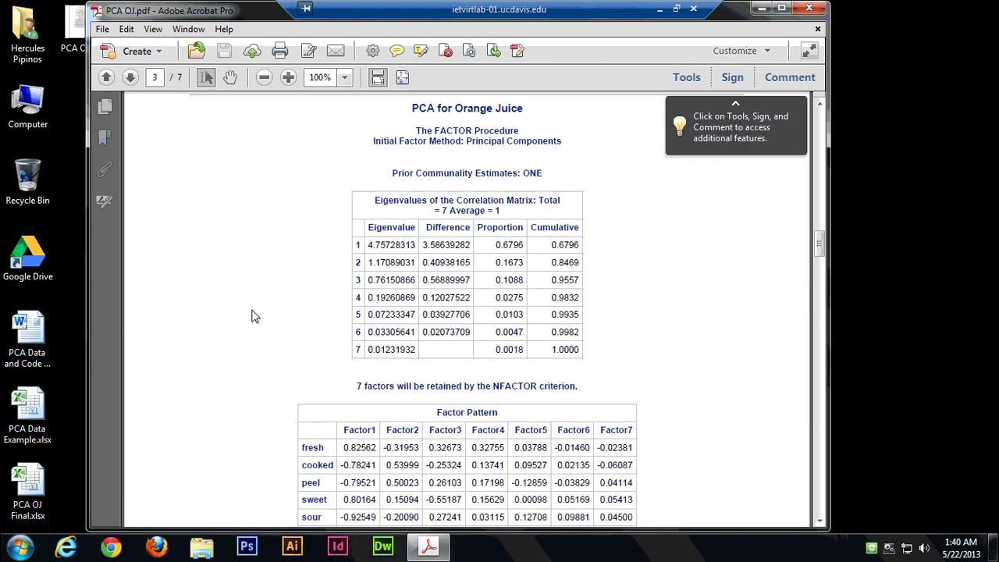
scroll(248, 317, "down", 2)
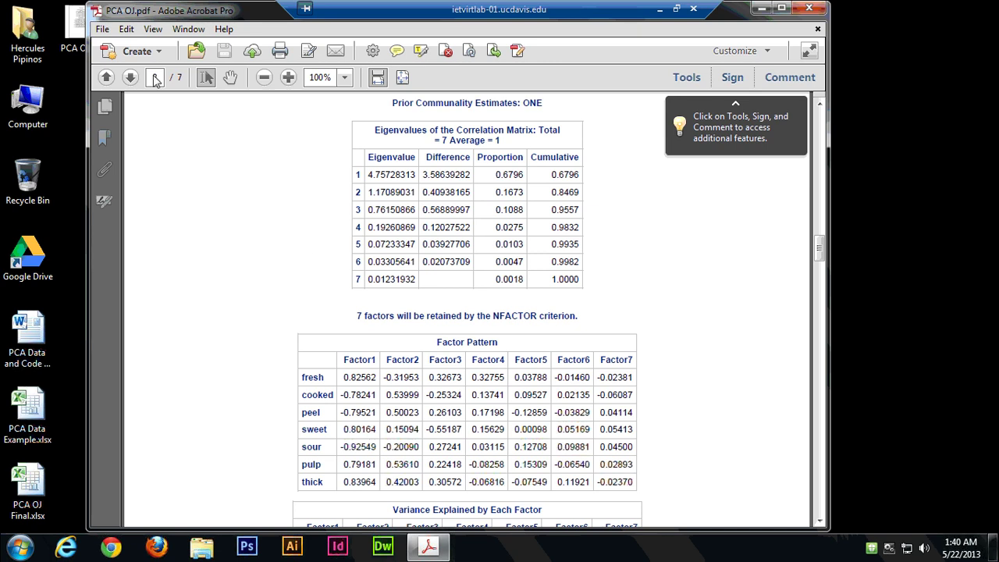
Step: Export the PDF as a Microsoft Excel Workbook named PCA OJ.xlsx on the Desktop
left_click(102, 31)
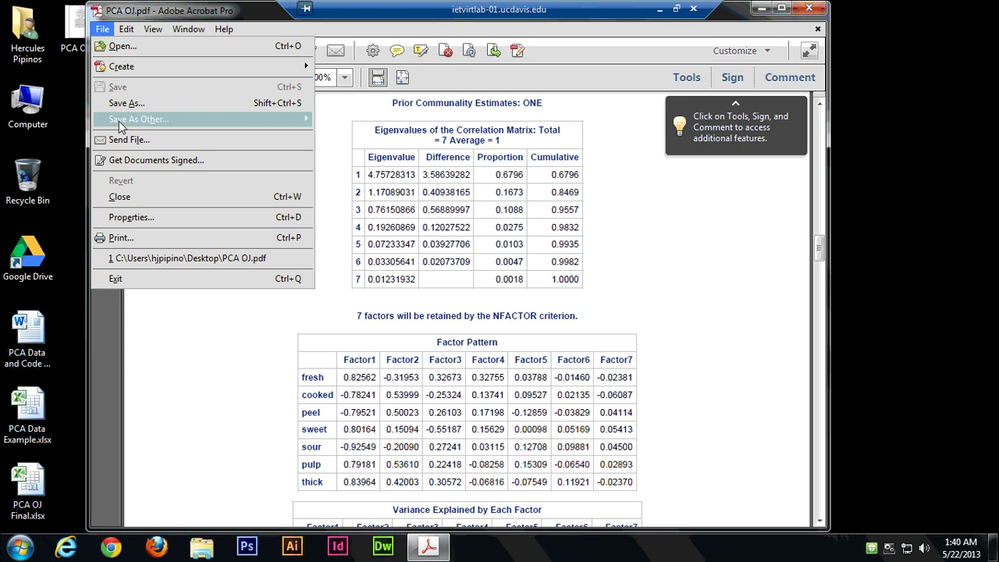
mouse_move(118, 121)
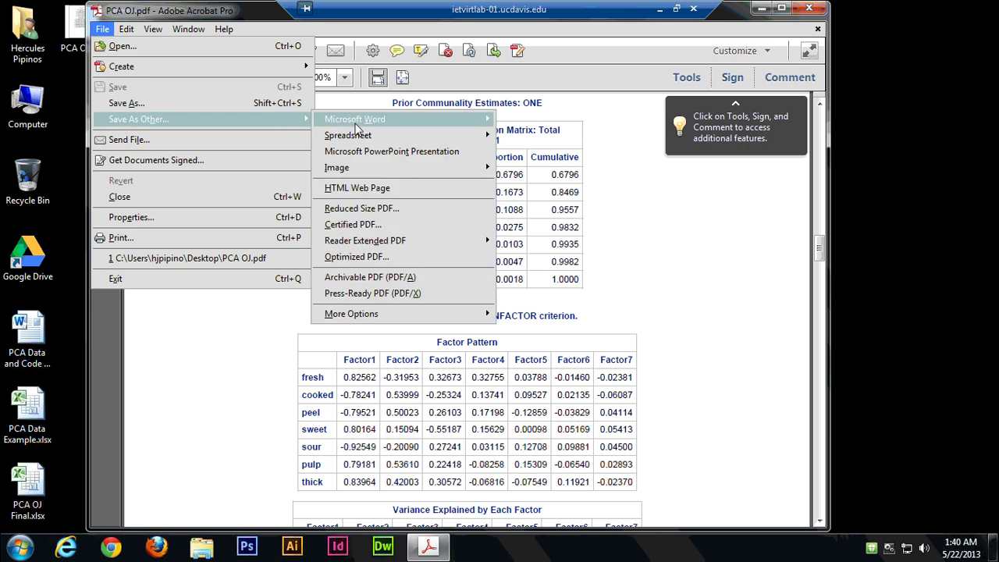
mouse_move(374, 135)
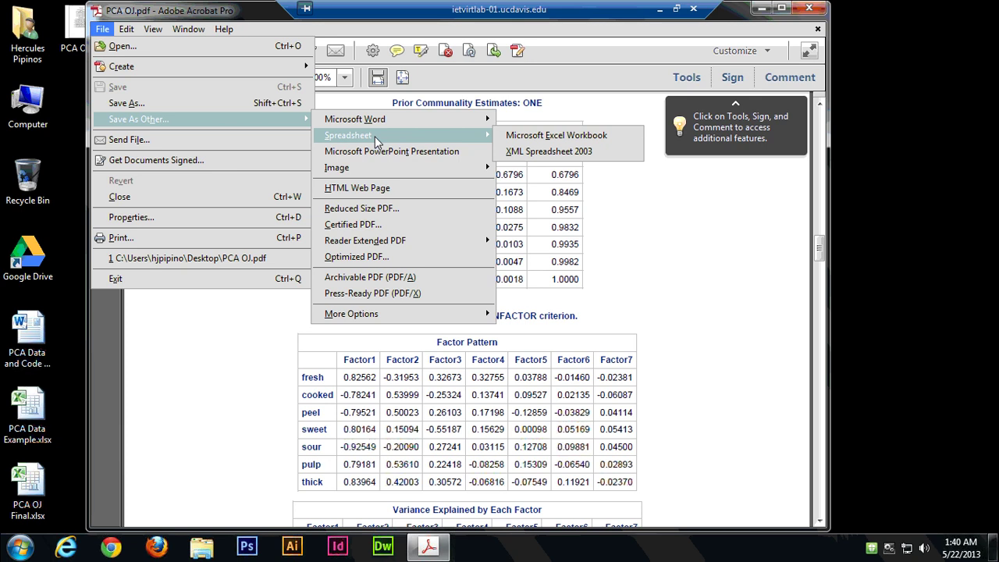
left_click(562, 137)
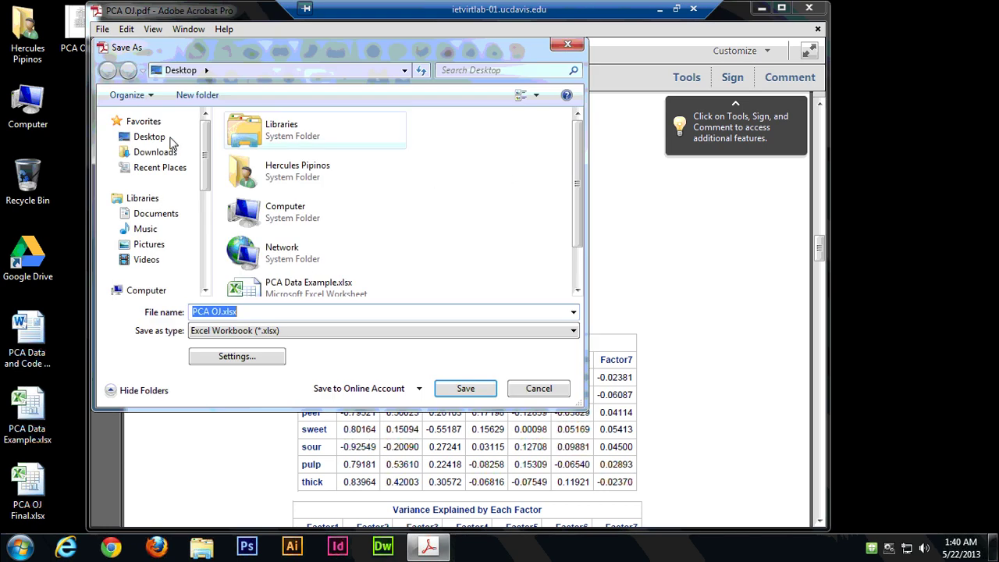
left_click(172, 141)
left_click(291, 313)
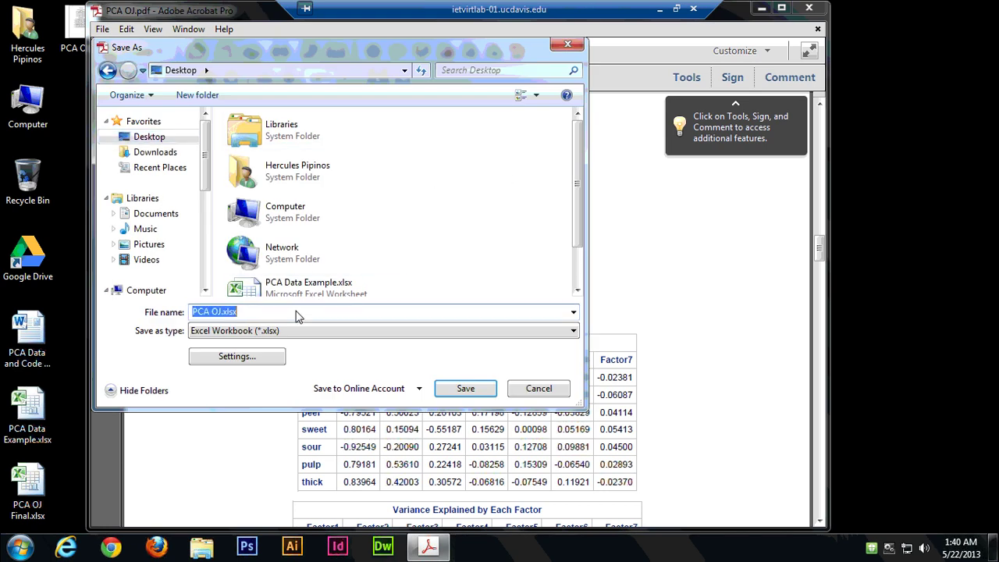
left_click(300, 313)
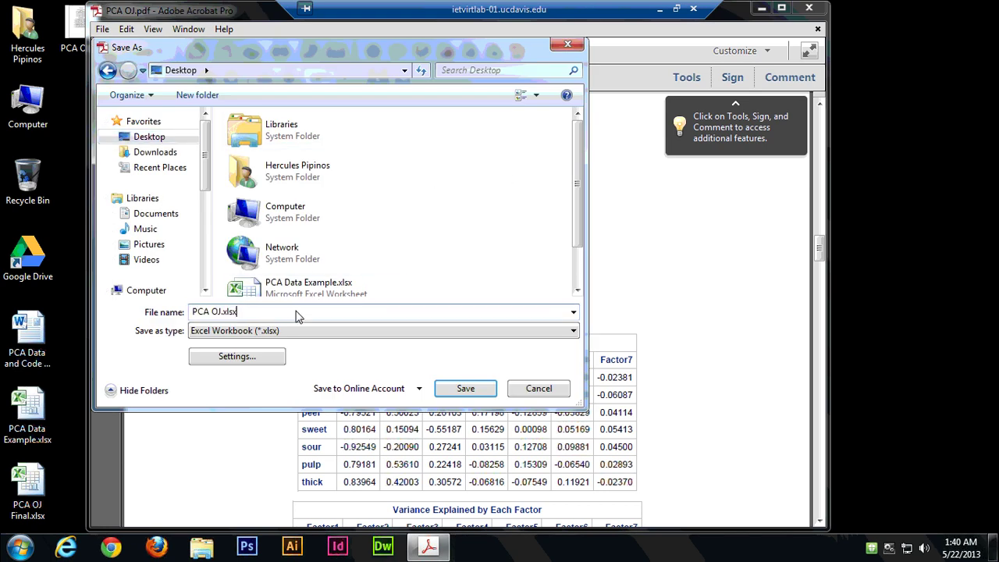
left_click(463, 393)
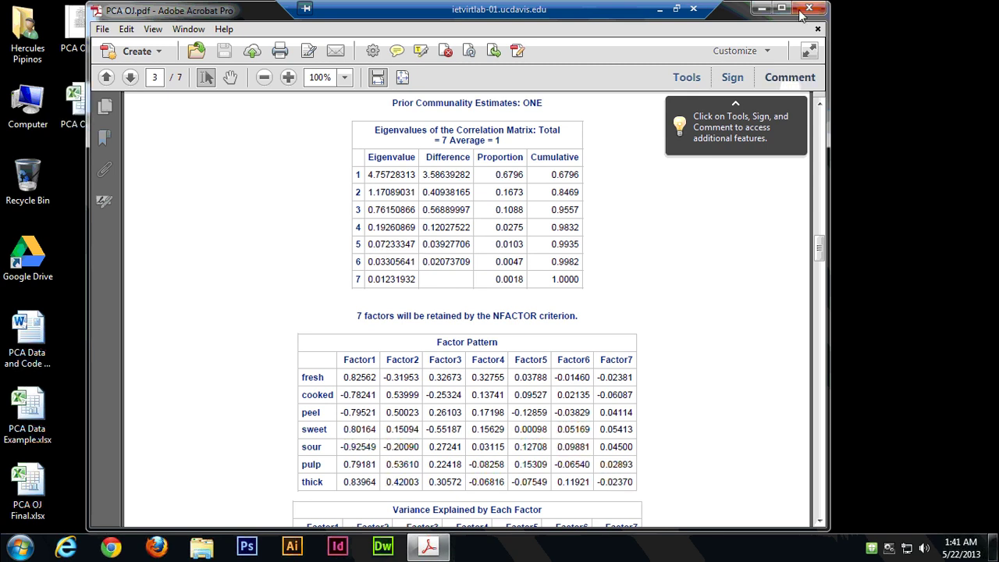
Step: Minimize the PDF window and open PCA OJ.xlsx from the desktop in Excel
left_click(761, 7)
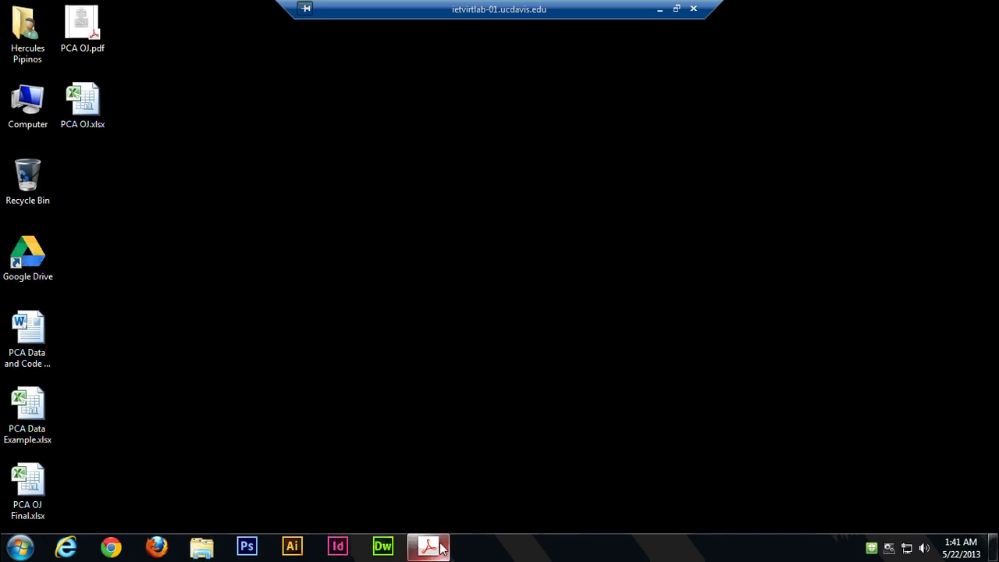
left_click(83, 110)
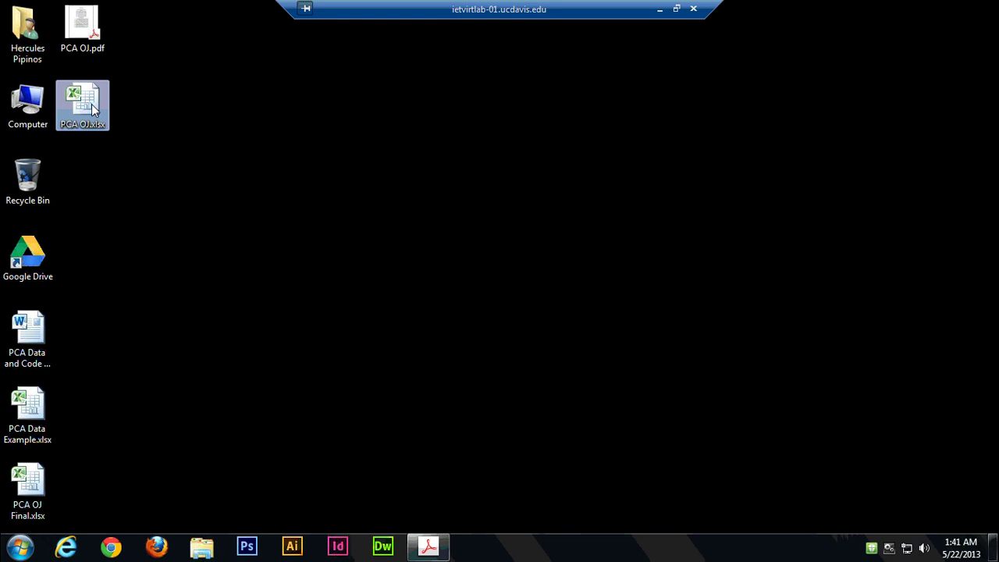
double_click(92, 106)
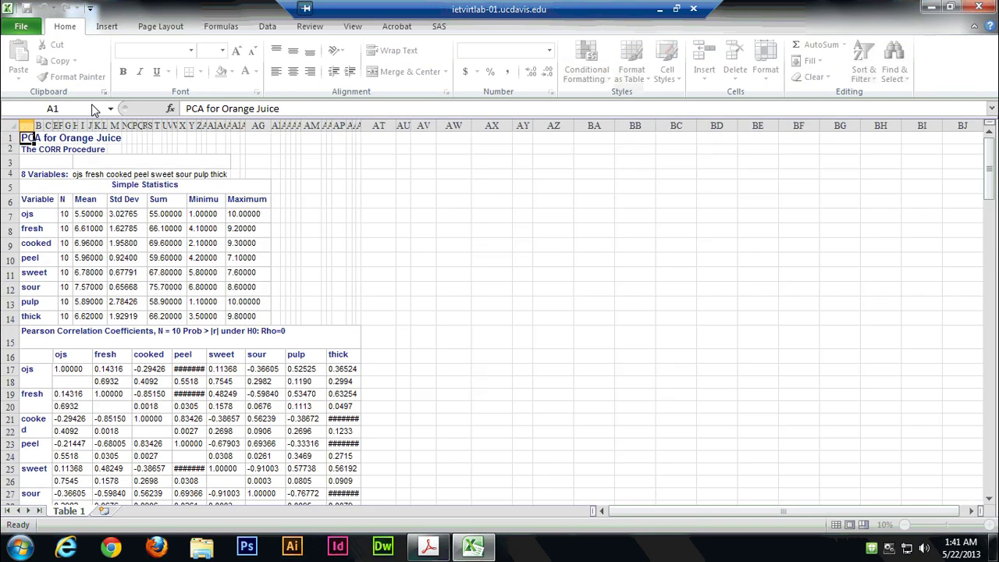
Step: Look through the converted tables on the Table 1 sheet, from the correlations down to the Factor Pattern and communality estimates
scroll(203, 304, "down", 6)
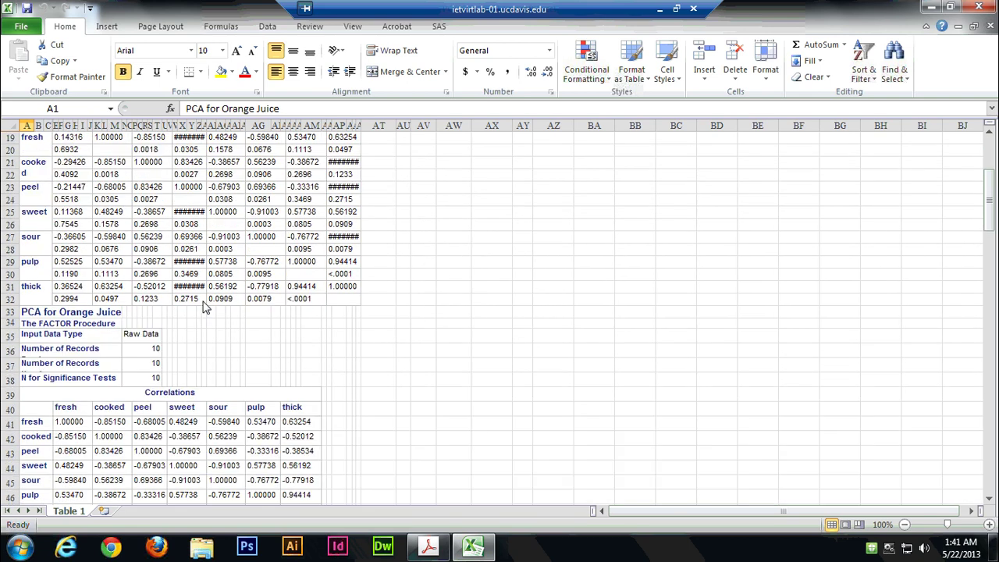
scroll(199, 305, "down", 1)
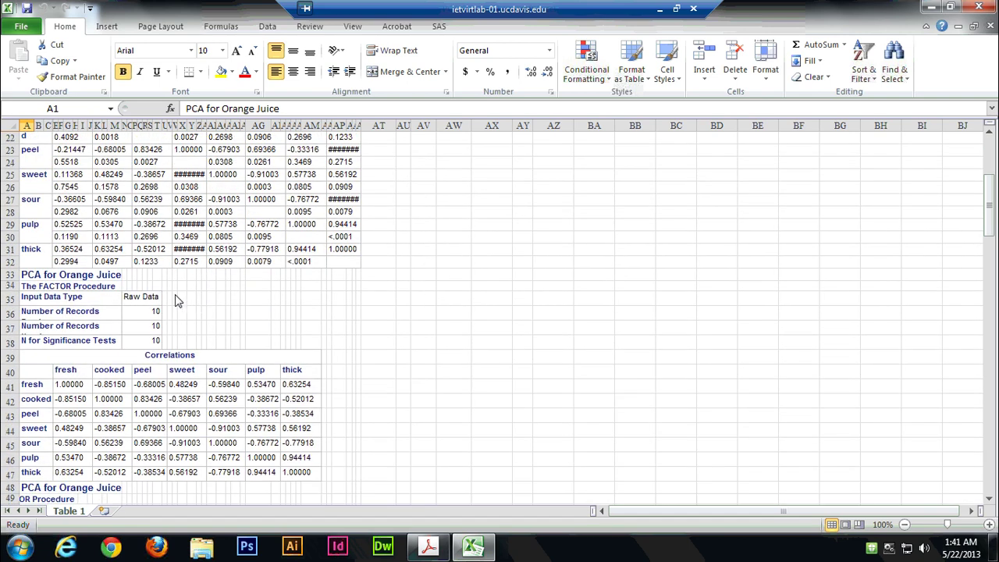
scroll(173, 301, "down", 1)
scroll(170, 302, "down", 6)
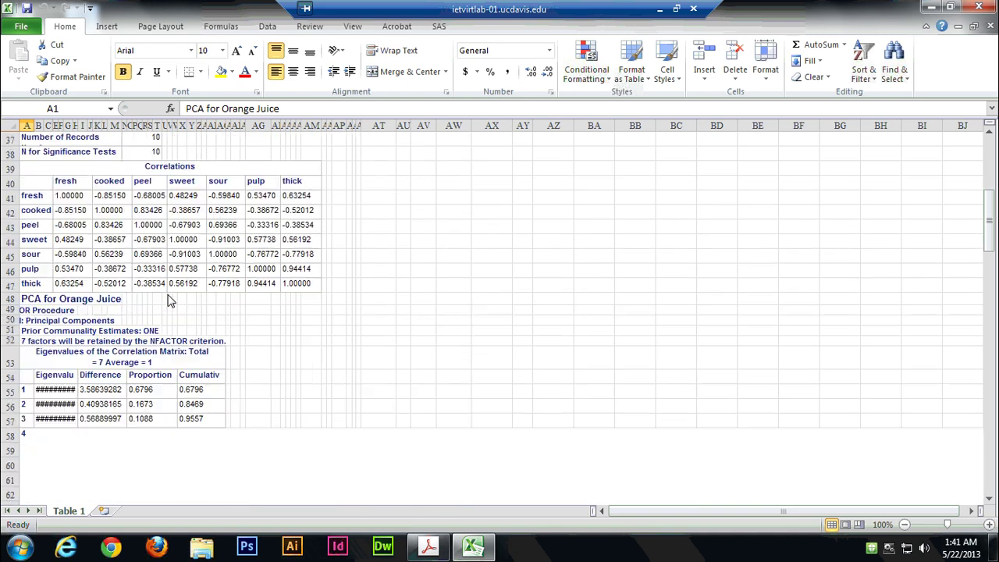
scroll(193, 275, "down", 3)
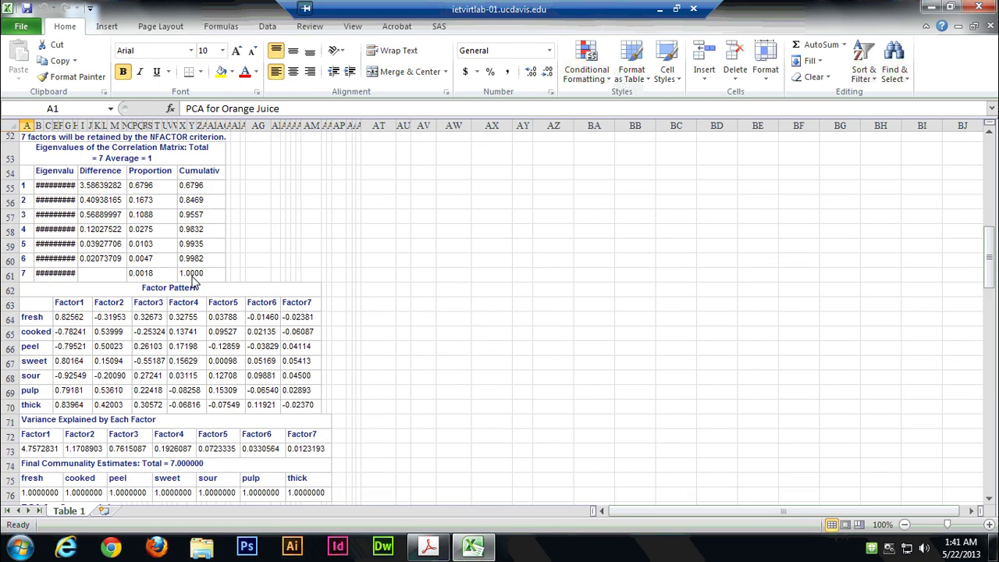
scroll(193, 275, "down", 1)
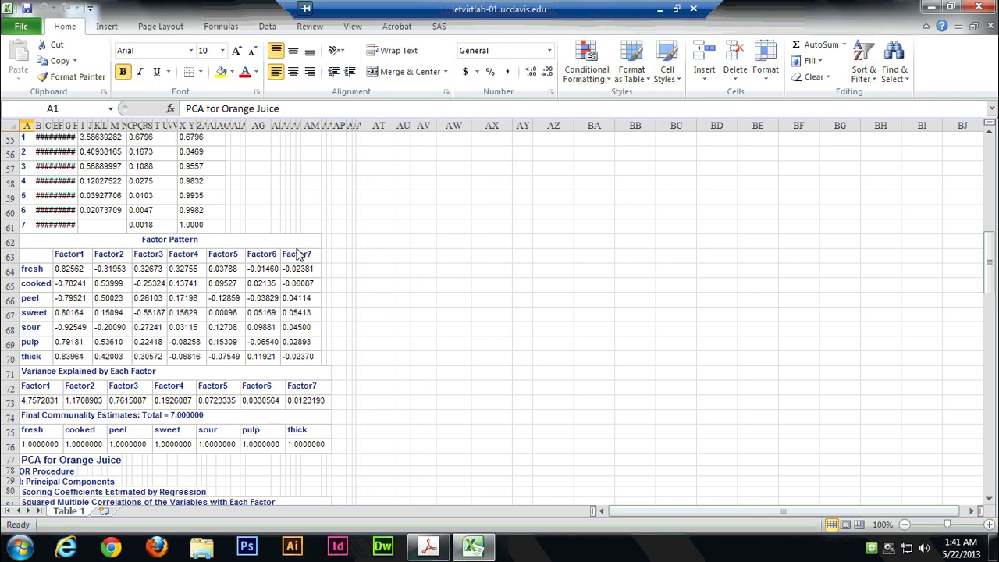
scroll(297, 254, "down", 1)
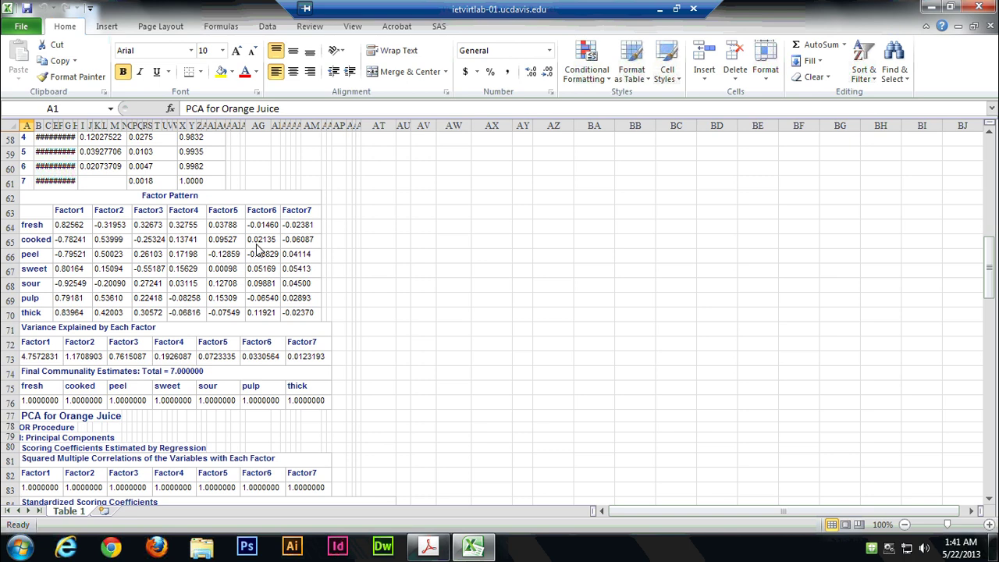
Step: Add a new worksheet to the workbook and rename it PCA Data
left_click(104, 511)
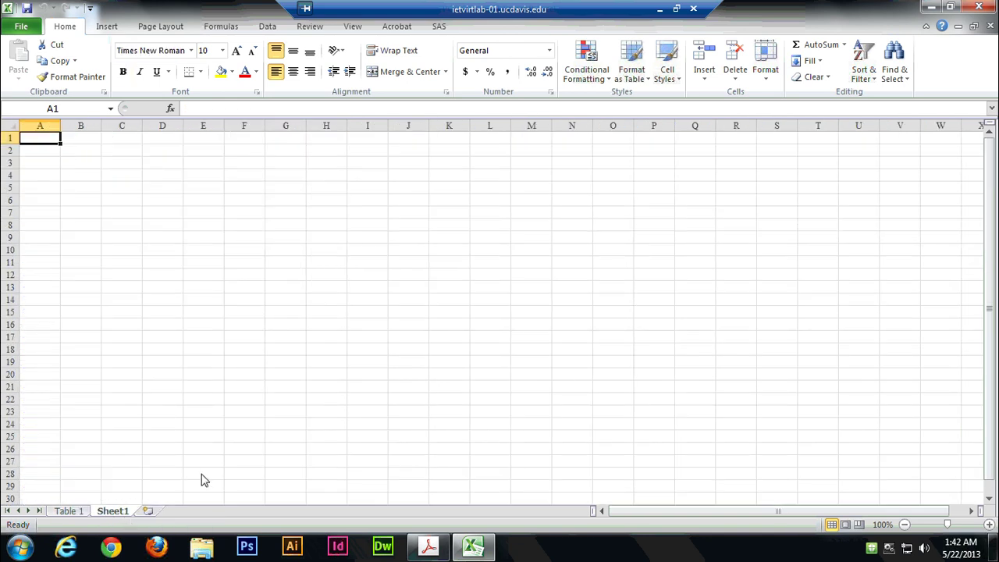
right_click(131, 519)
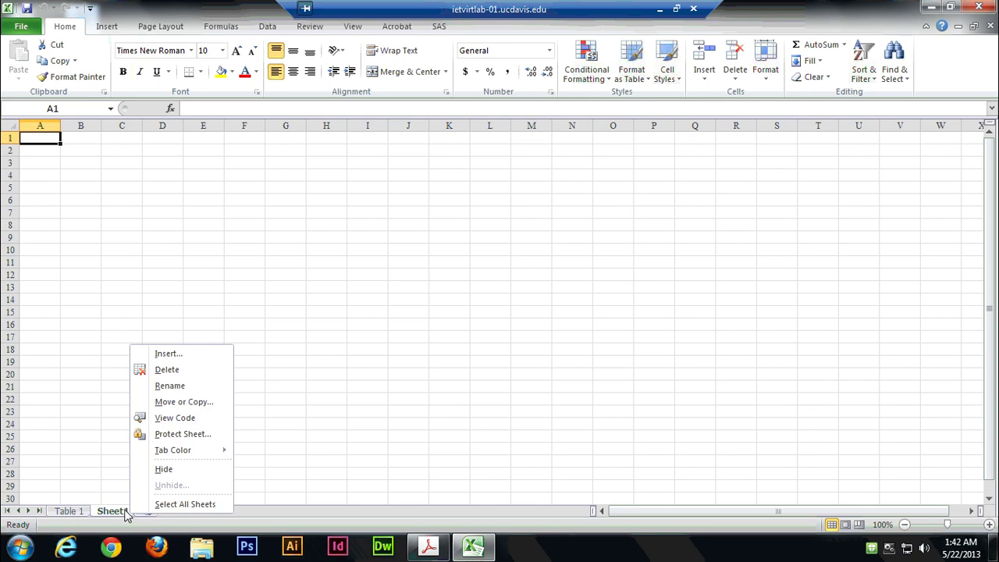
key("Escape")
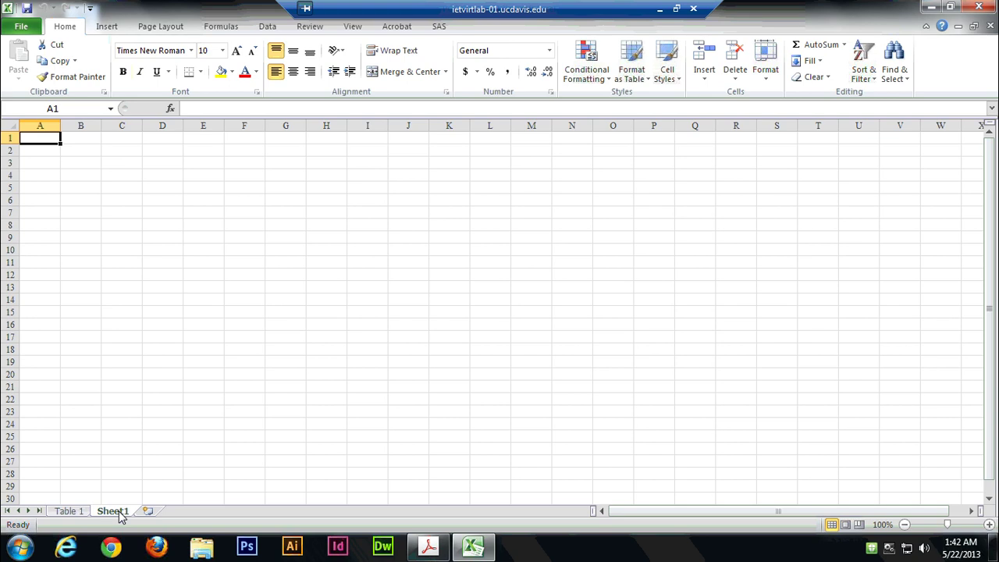
right_click(121, 517)
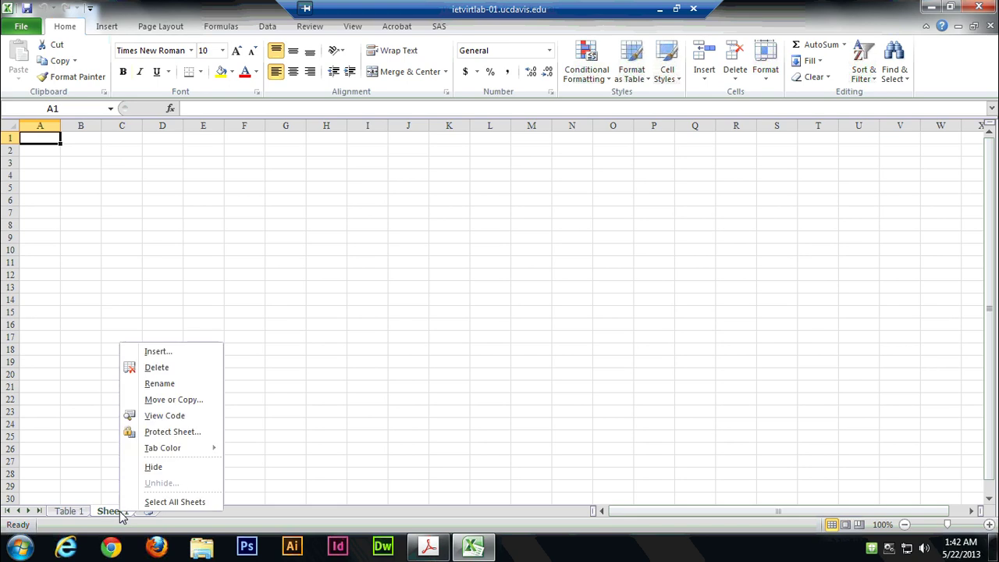
left_click(171, 388)
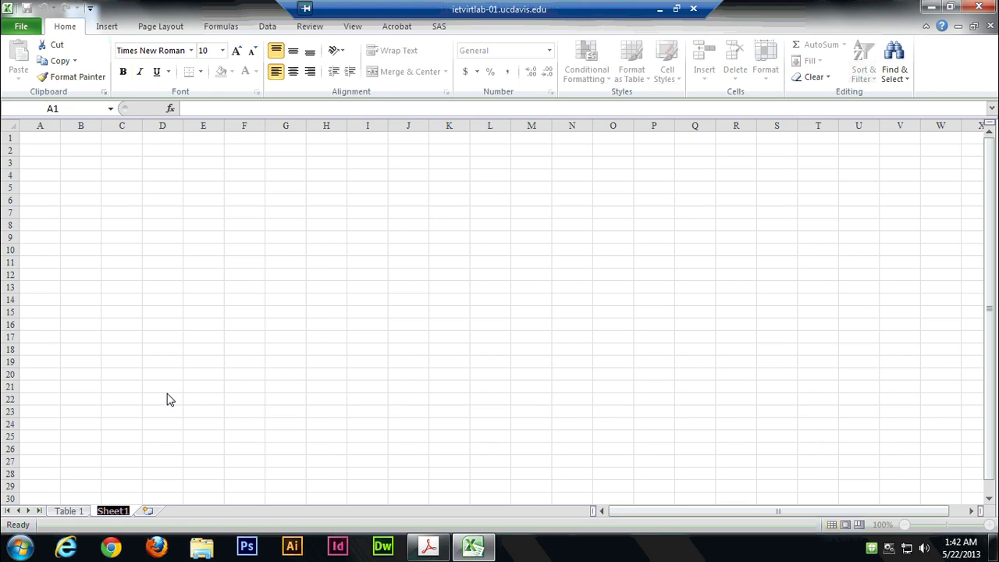
type("PCA")
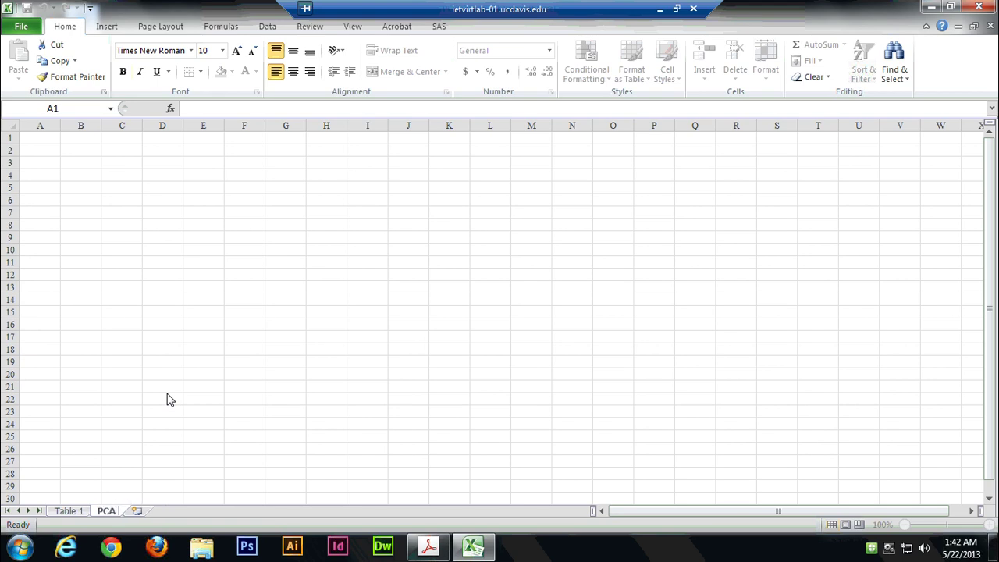
type(" Data")
left_click(167, 399)
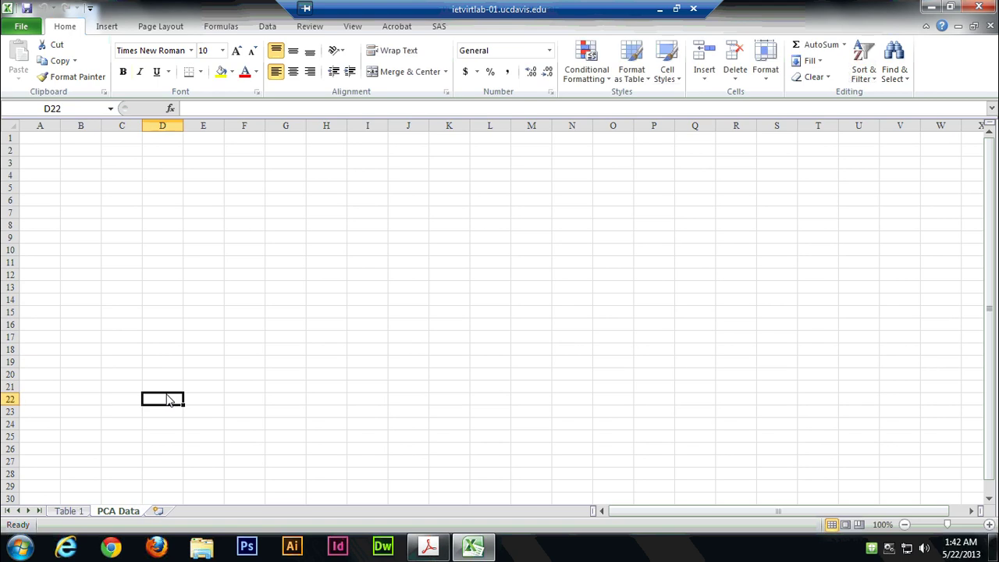
Step: Enter the heading Attributes in cell A1 of the PCA Data sheet
left_click(52, 141)
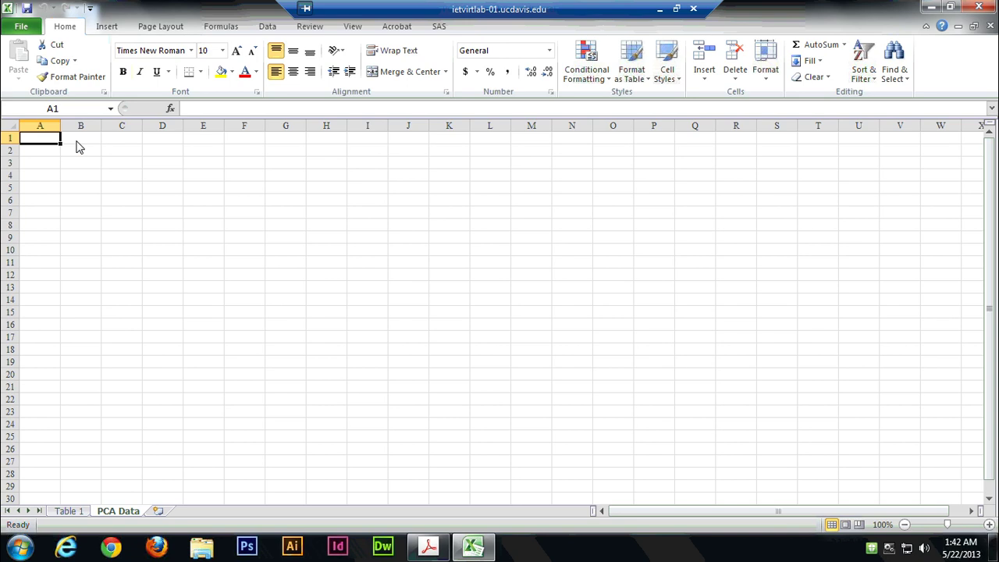
type("Attributes")
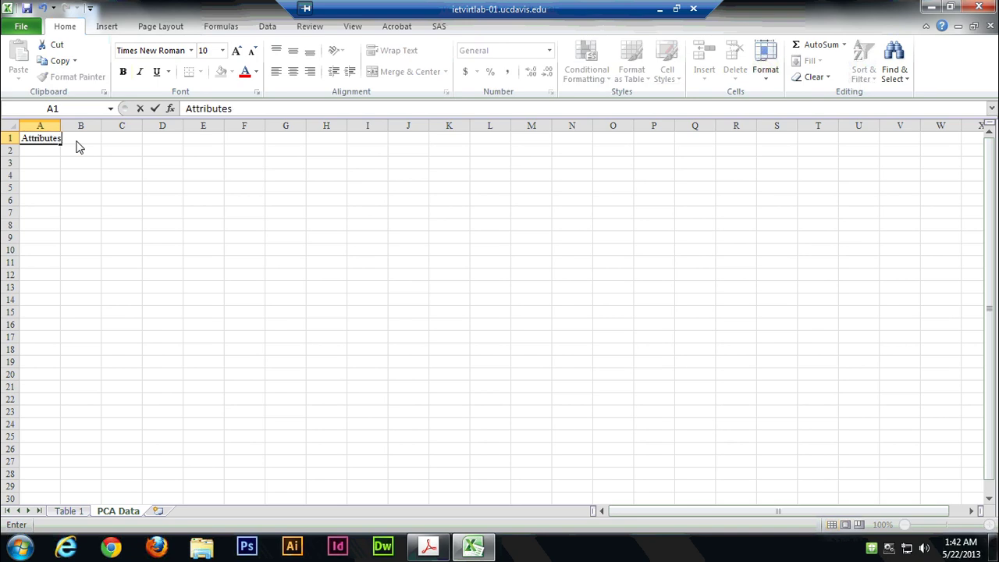
left_click(44, 150)
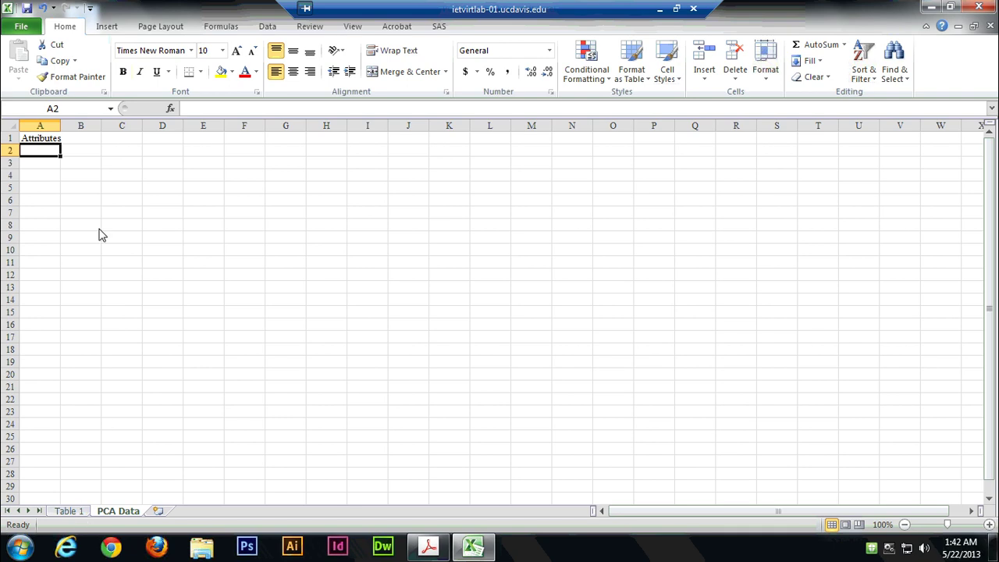
Step: Copy the attribute names from fresh to thick with their Factor1 and Factor2 loadings from the Factor Pattern table on Table 1
left_click(78, 513)
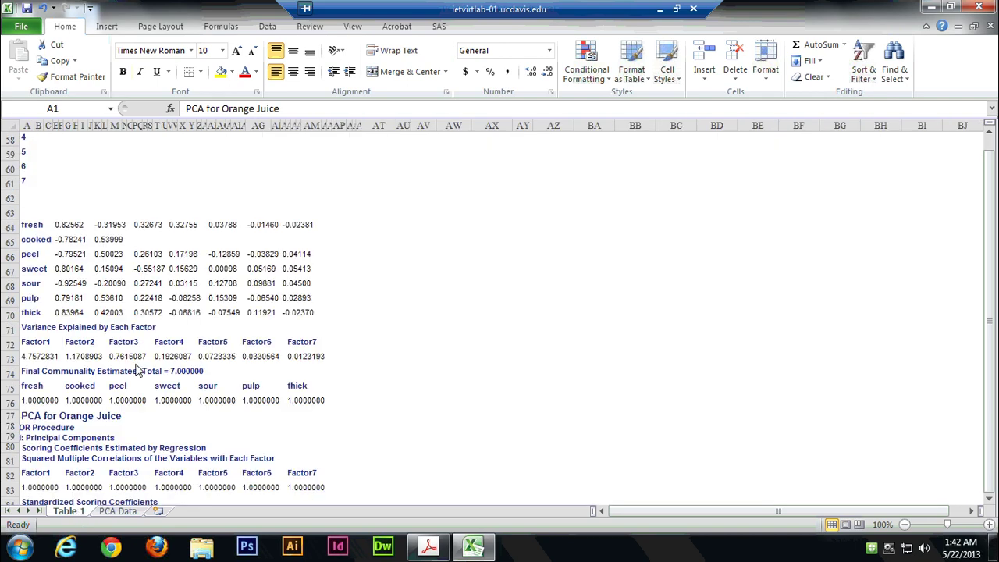
left_click(154, 198)
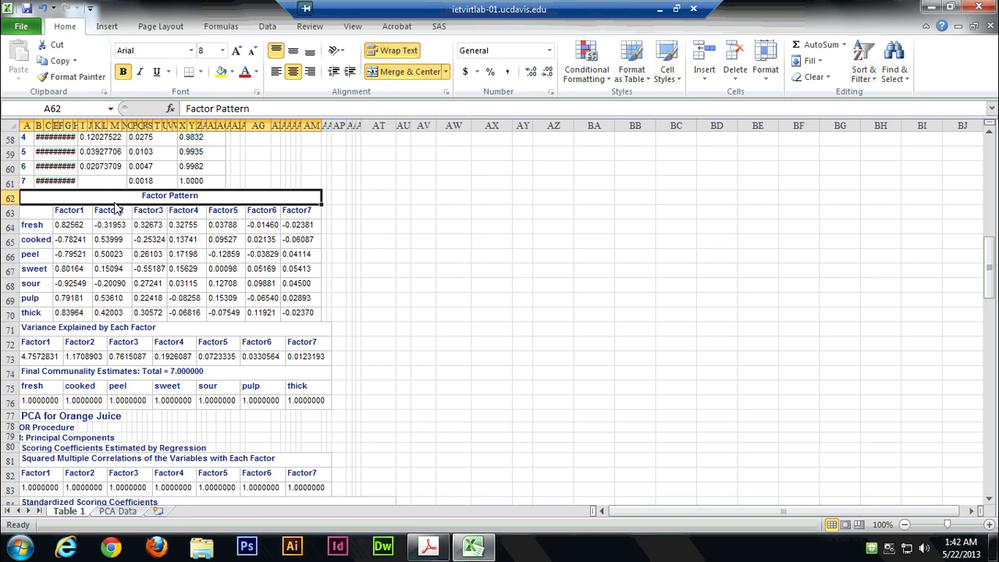
left_click(38, 231)
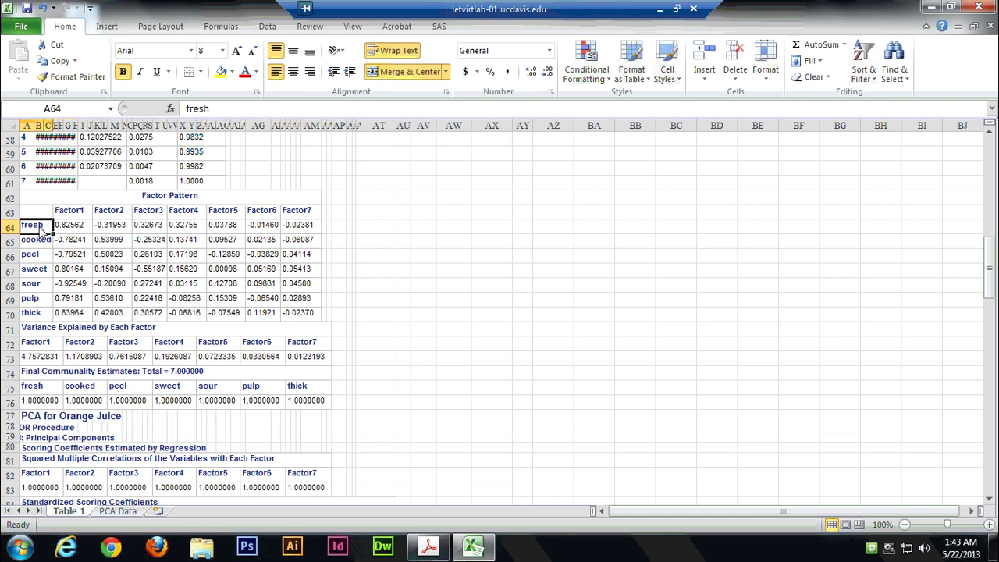
left_click_drag(41, 229, 121, 322)
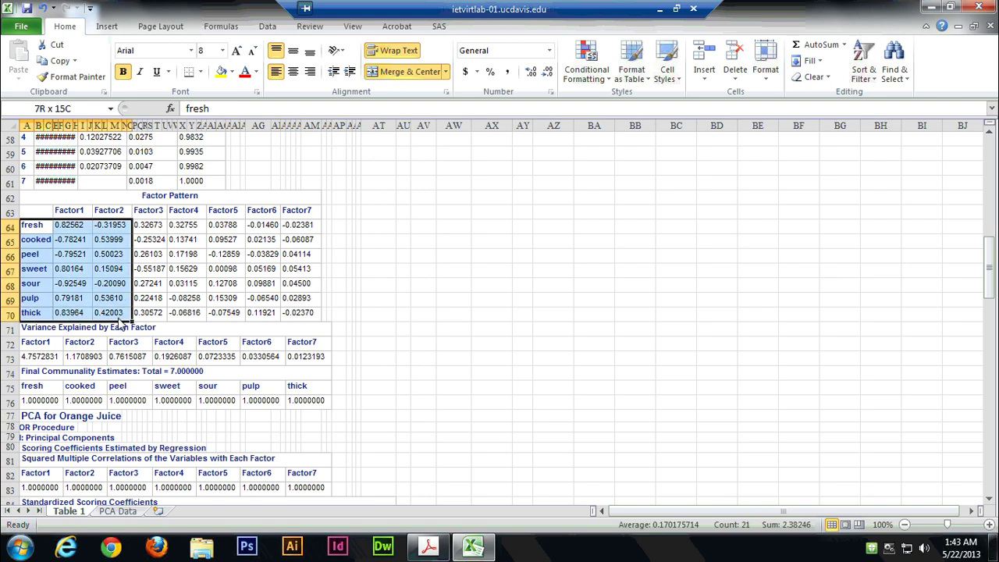
left_click_drag(121, 322, 121, 322)
right_click(85, 255)
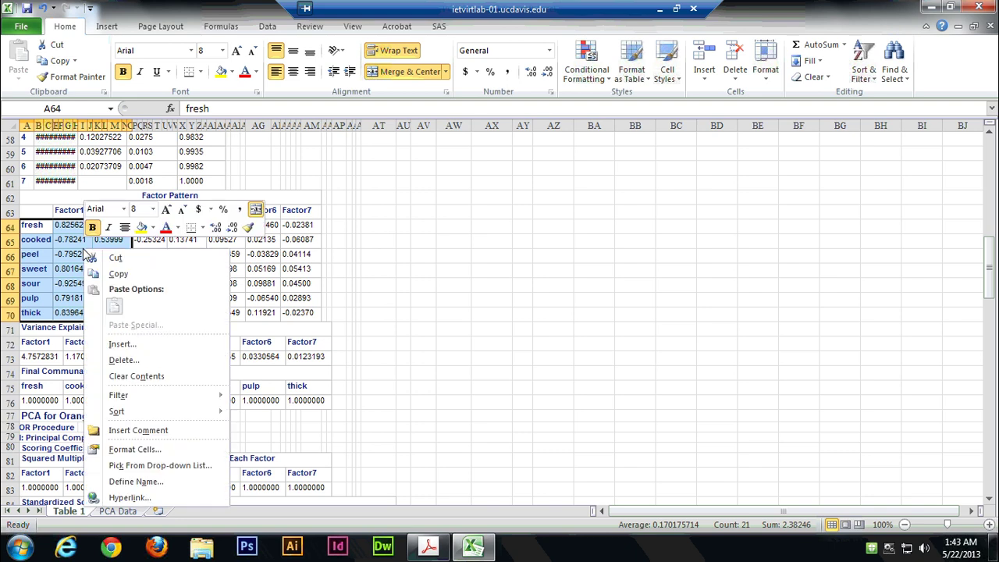
left_click(119, 275)
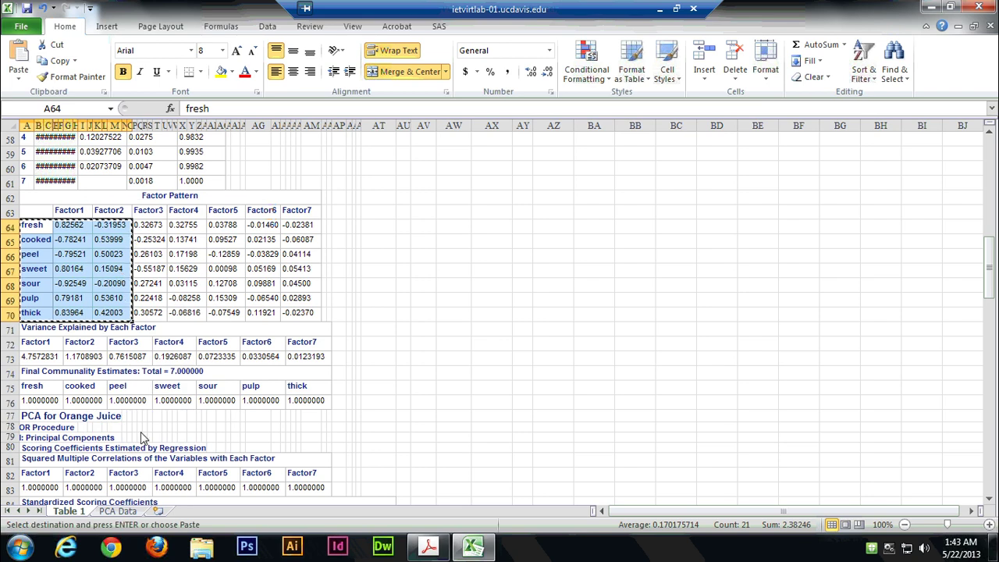
Step: Paste the copied factor loadings as values only into the PCA Data sheet, starting at cell A2
left_click(121, 514)
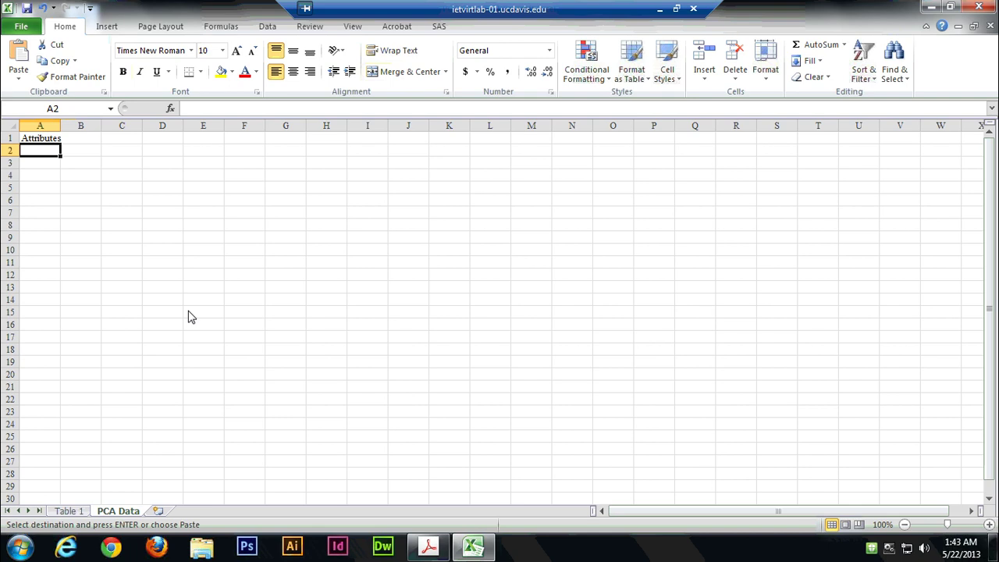
right_click(45, 153)
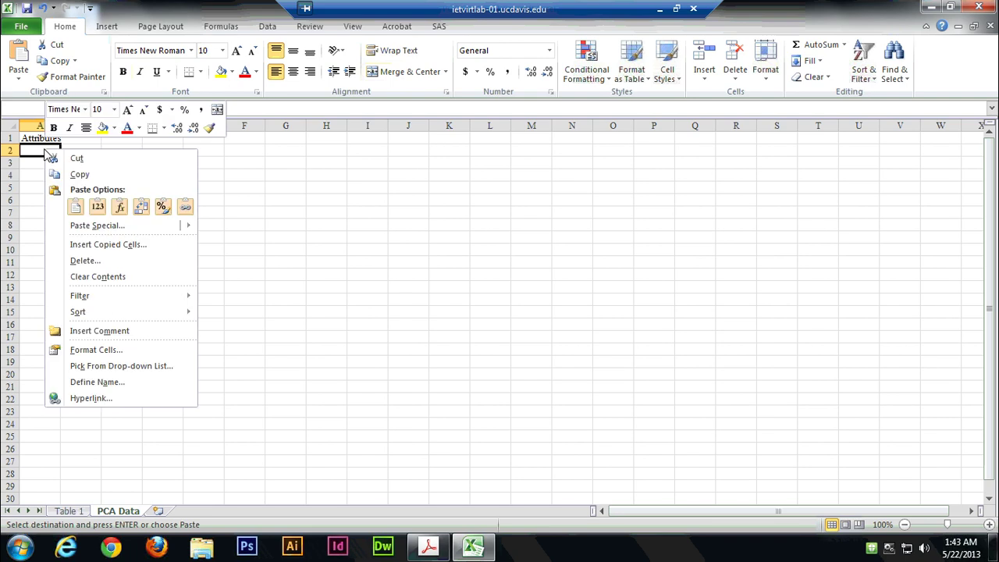
left_click(98, 208)
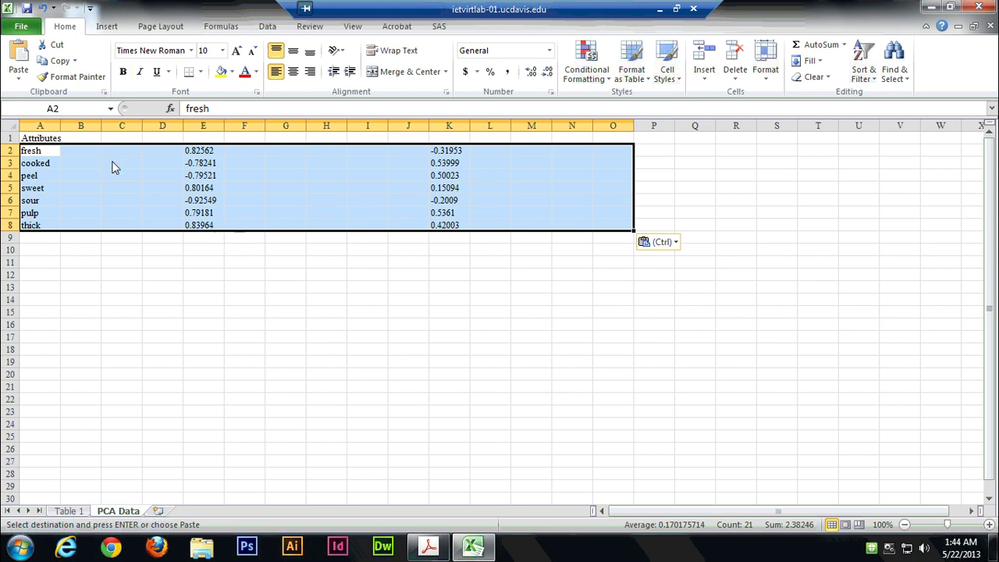
left_click(118, 278)
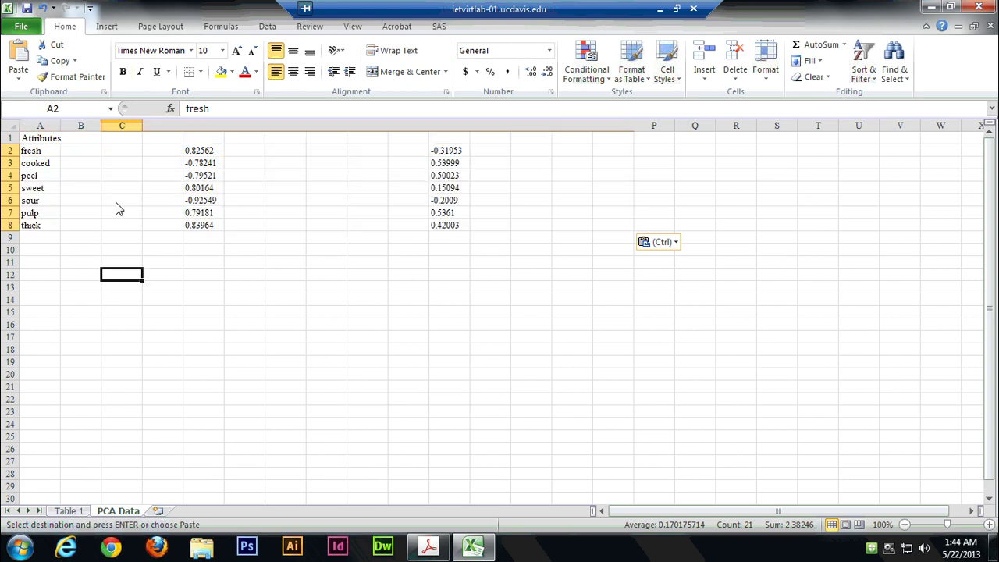
Step: Delete the empty columns between the attribute names, the Factor1 values and the Factor2 values so they sit in columns A to C
left_click(81, 126)
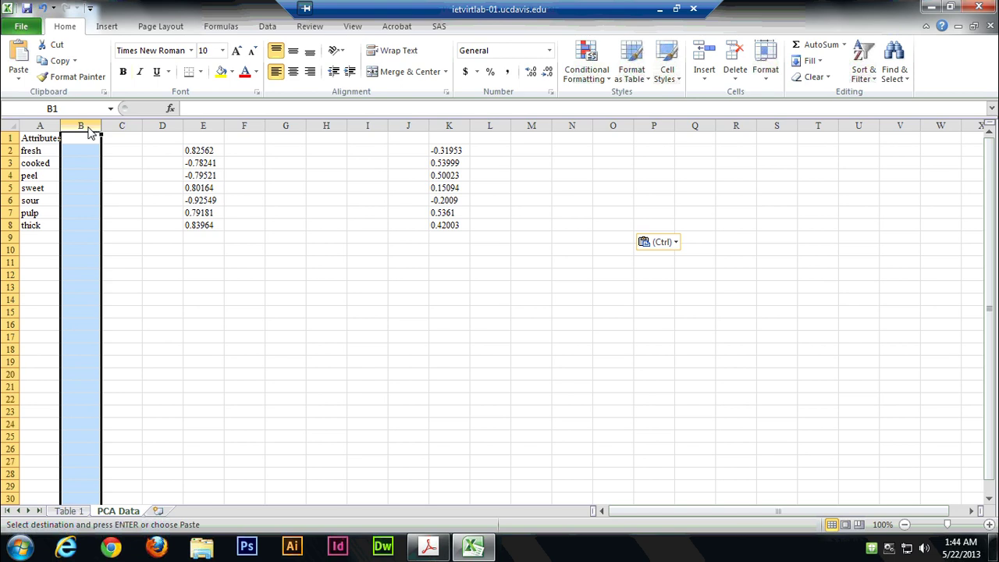
left_click(161, 125, "shift")
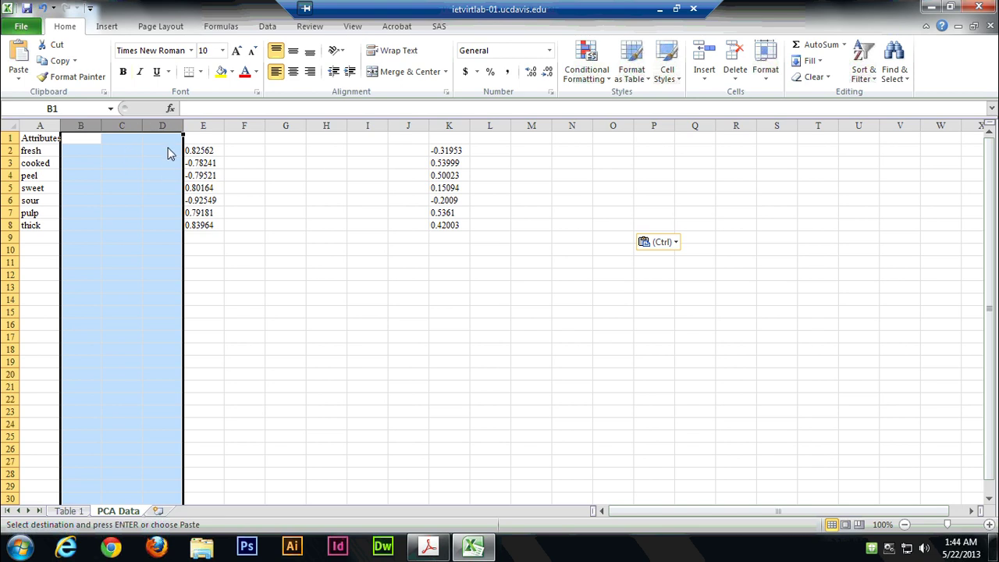
left_click(735, 55)
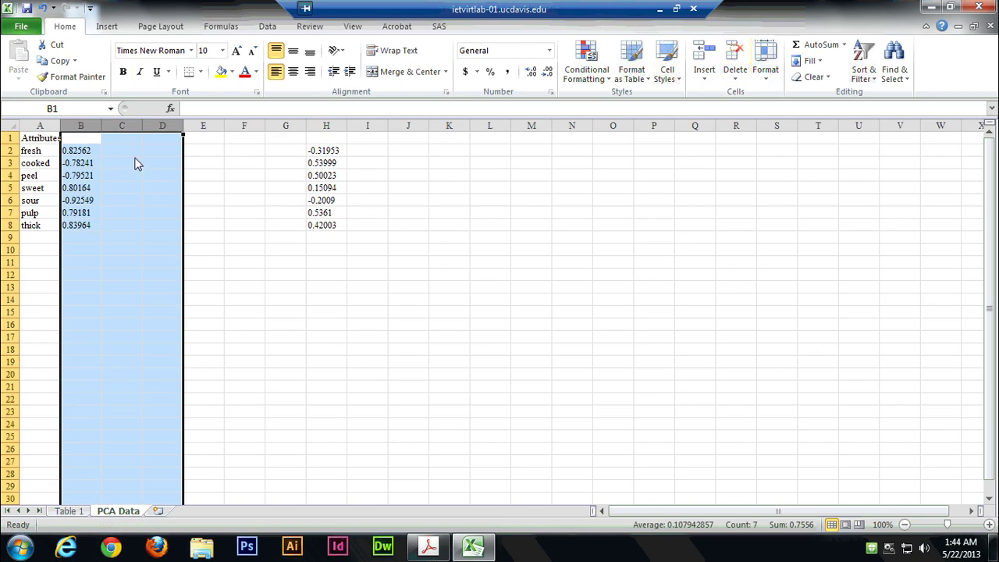
left_click(198, 226)
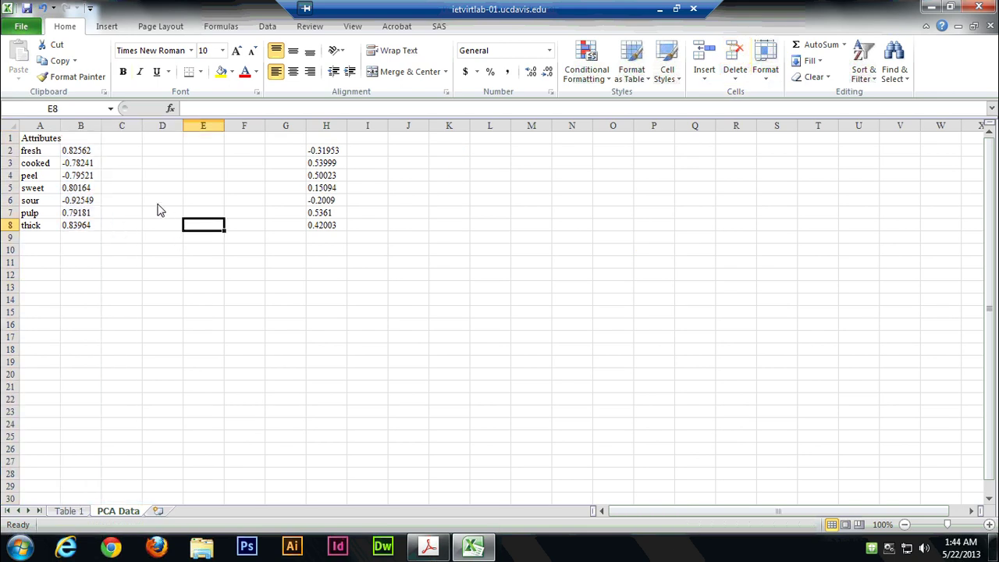
left_click(124, 126)
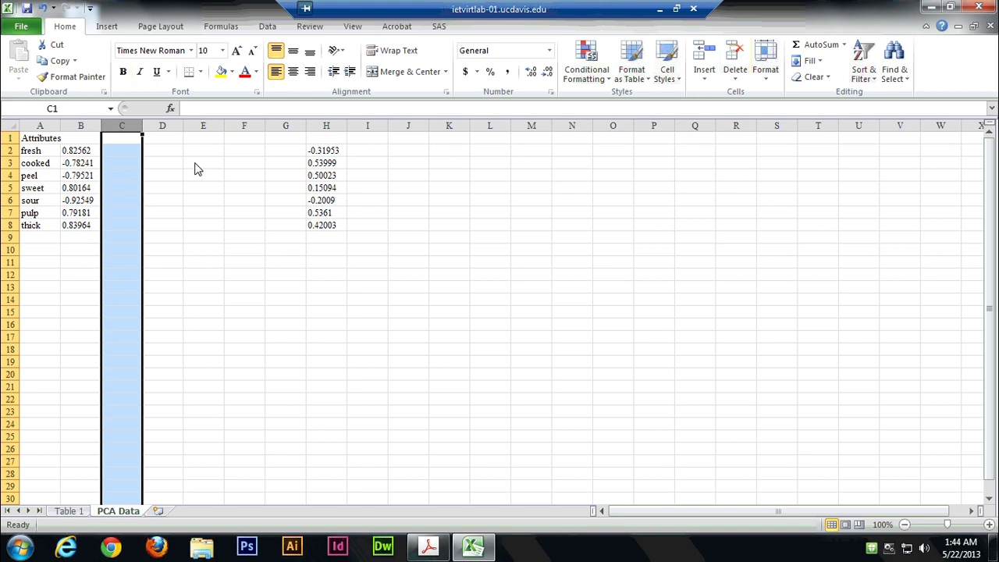
left_click(287, 127, "shift")
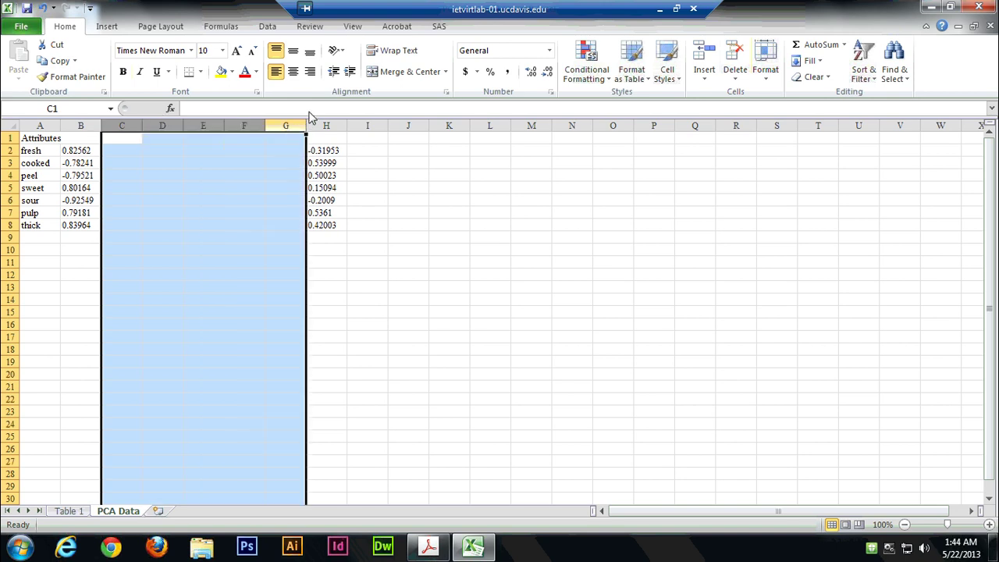
left_click(734, 56)
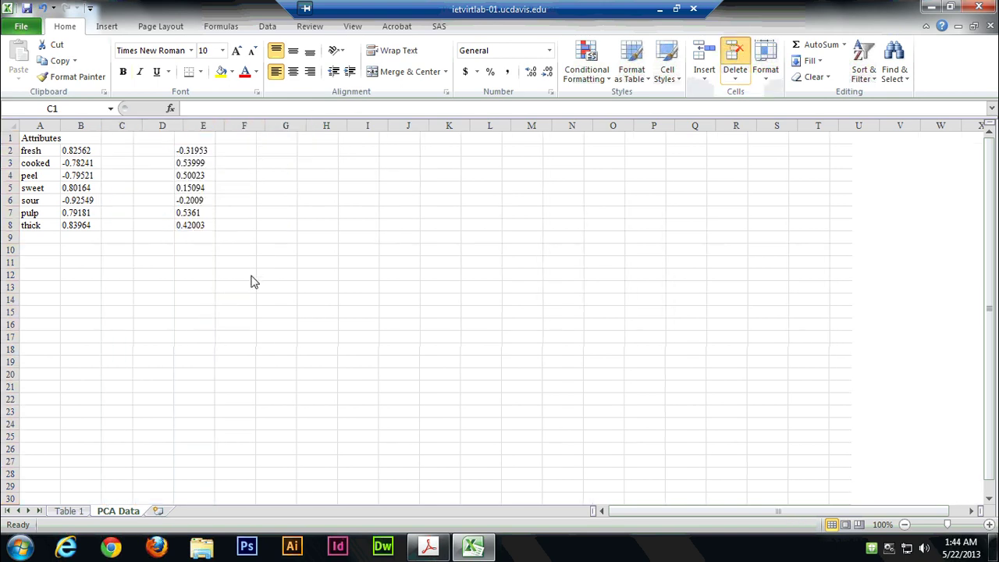
left_click(47, 287)
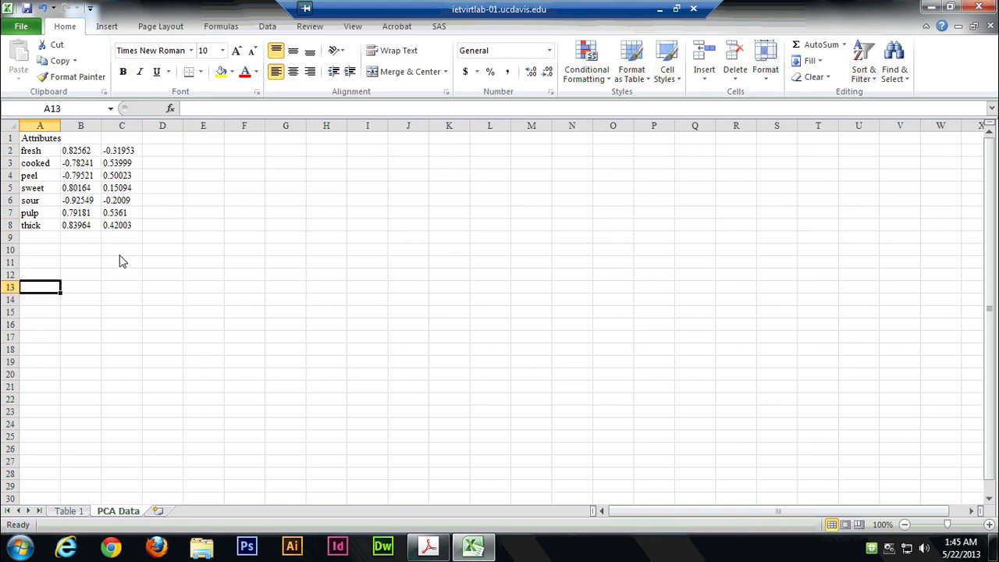
Step: Enter the heading Orange Juices in cell D1 of the PCA Data sheet
left_click(164, 138)
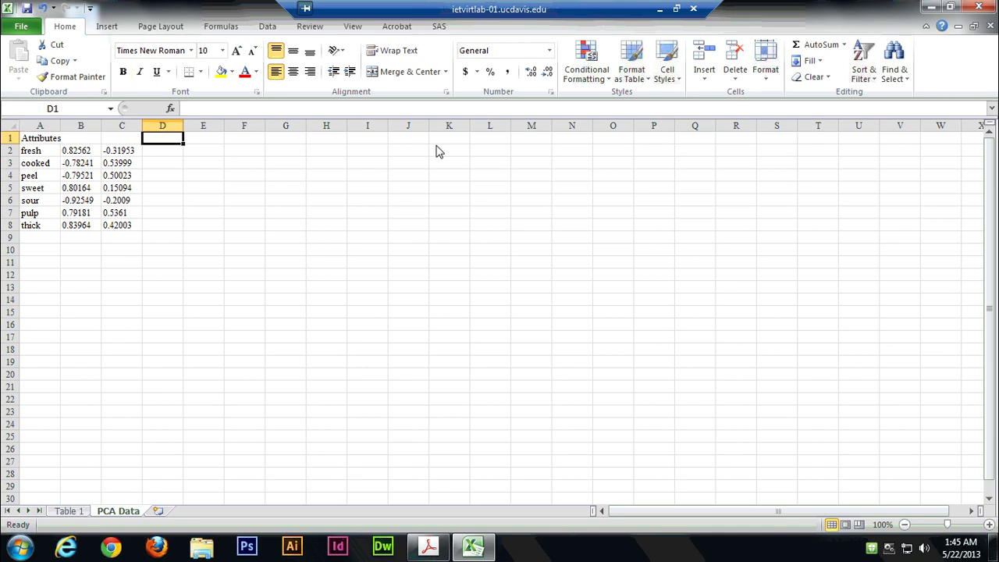
type("Orange J")
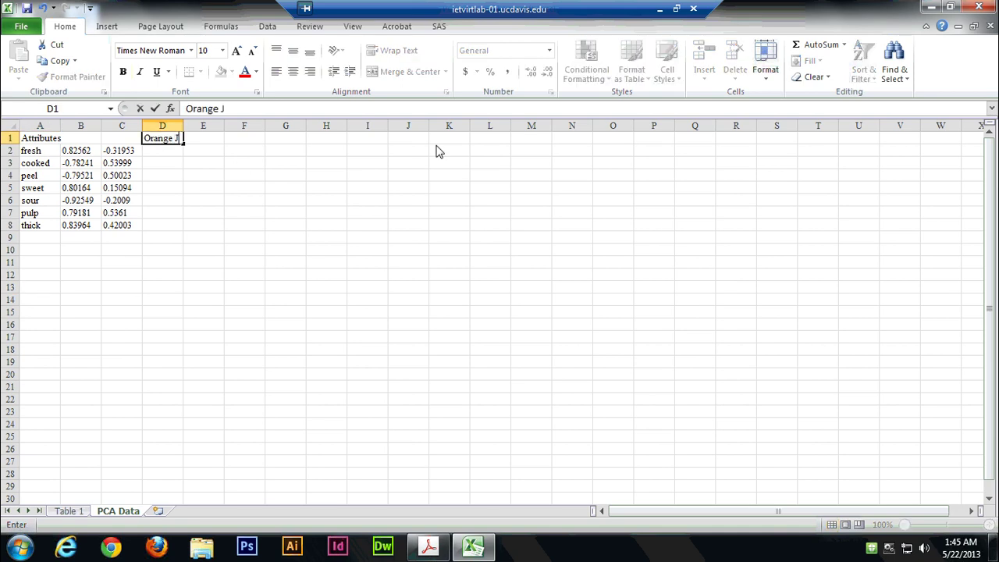
type("uices")
left_click(398, 299)
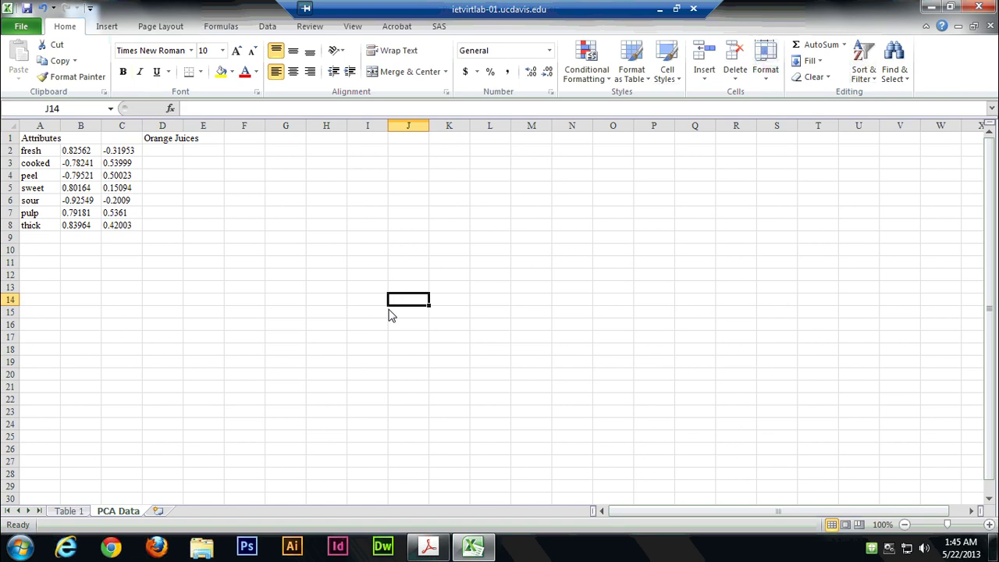
Step: Copy the observation numbers 1 to 10 from the Obs column of the last PCA for Orange Juice data table on Table 1
left_click(73, 511)
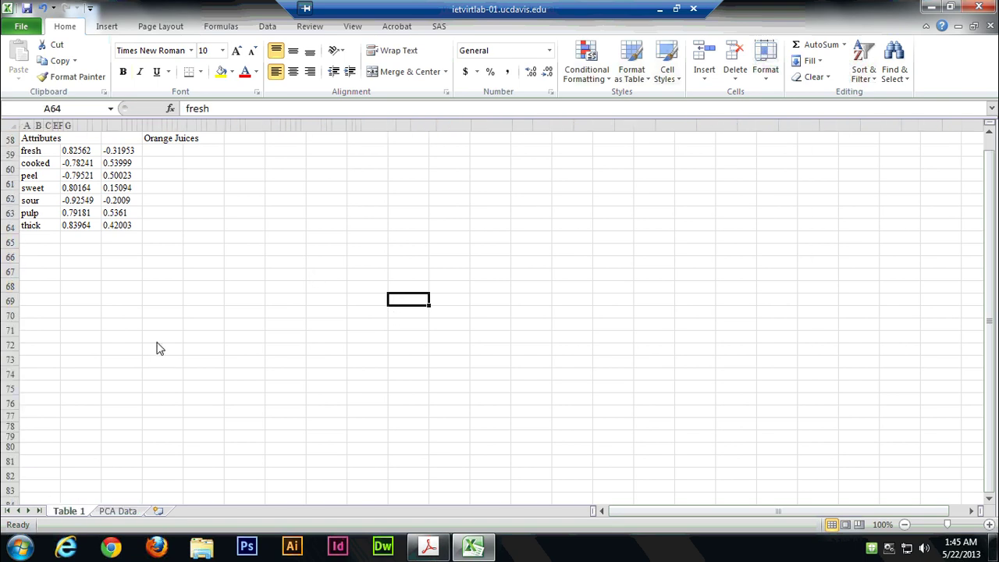
scroll(164, 349, "down", 1)
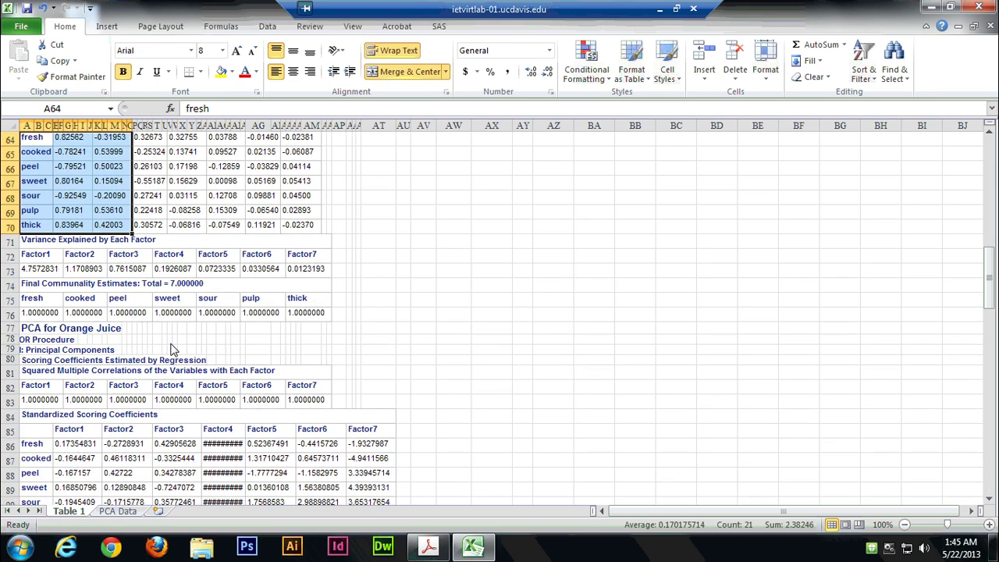
scroll(173, 349, "down", 4)
scroll(173, 349, "down", 2)
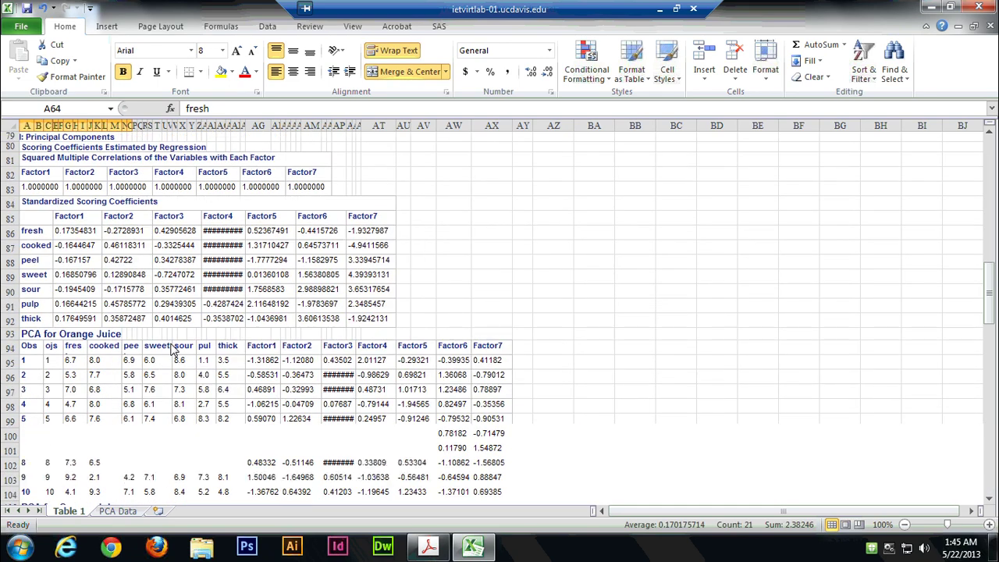
scroll(173, 349, "down", 2)
left_click(36, 255)
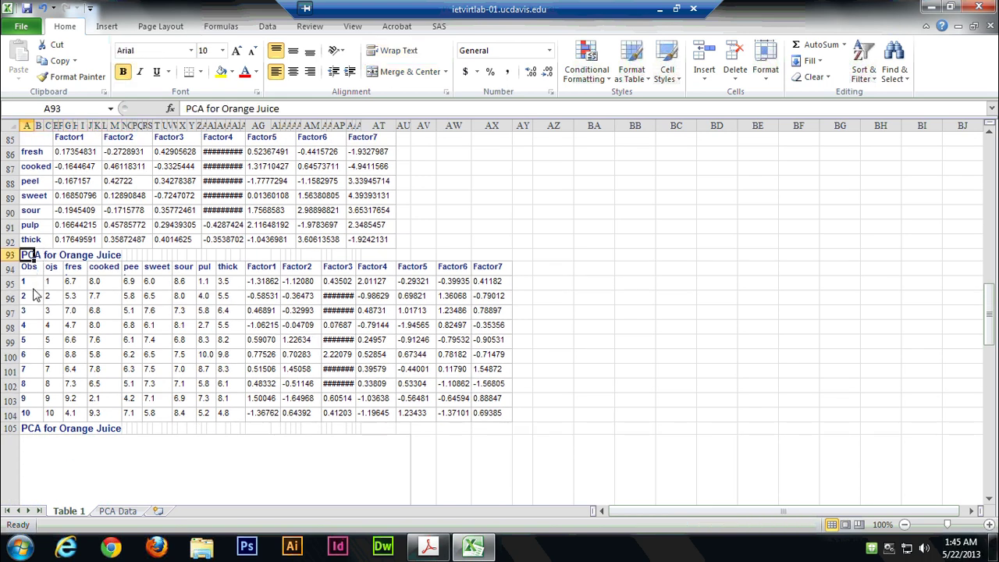
left_click_drag(265, 269, 299, 275)
left_click(265, 273)
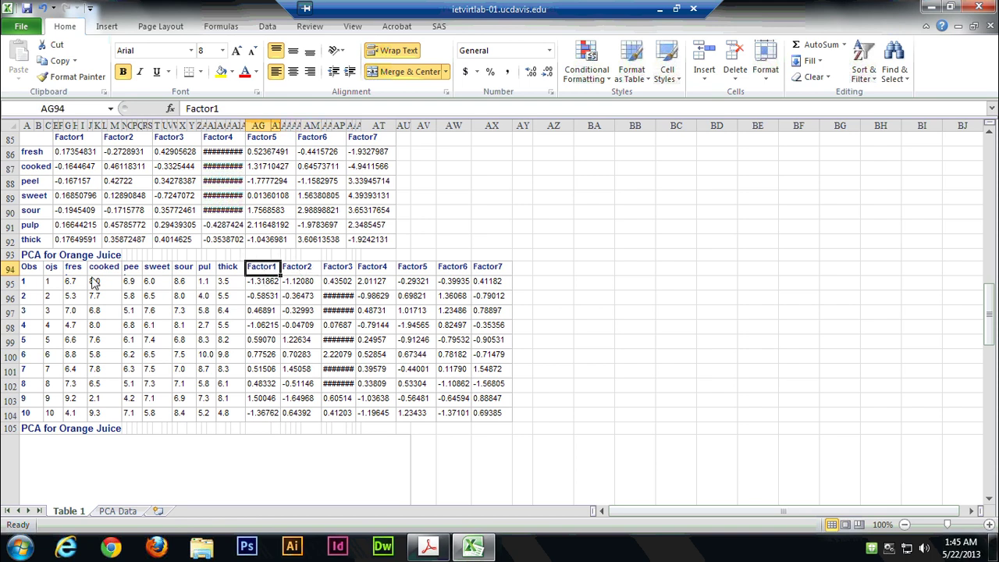
left_click(36, 272)
left_click_drag(36, 284, 36, 419)
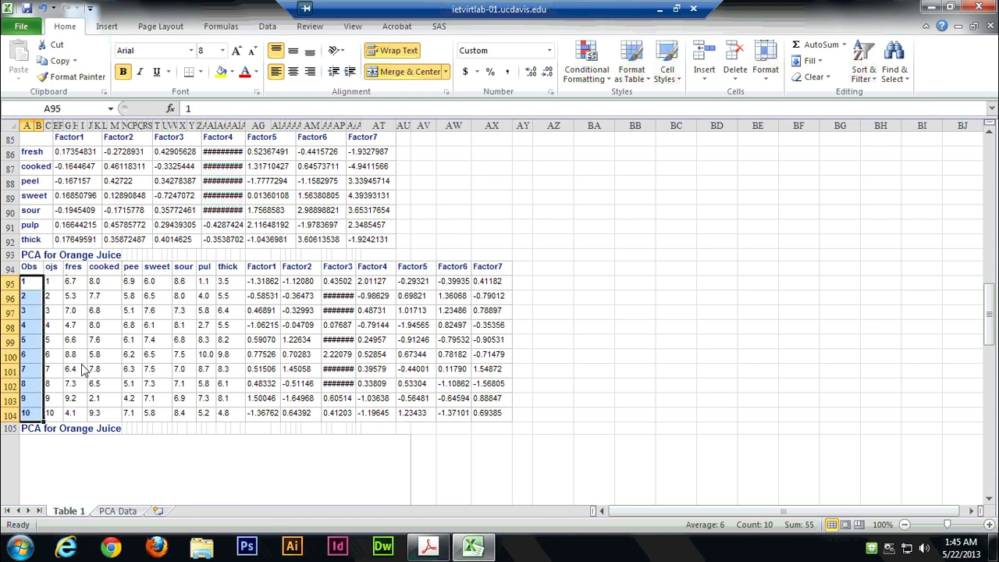
right_click(30, 306)
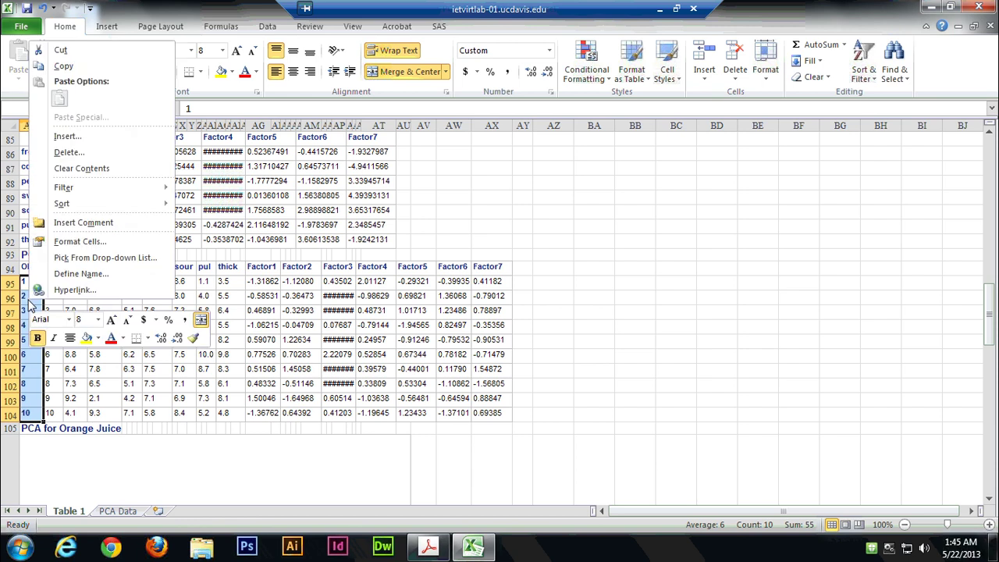
left_click(64, 66)
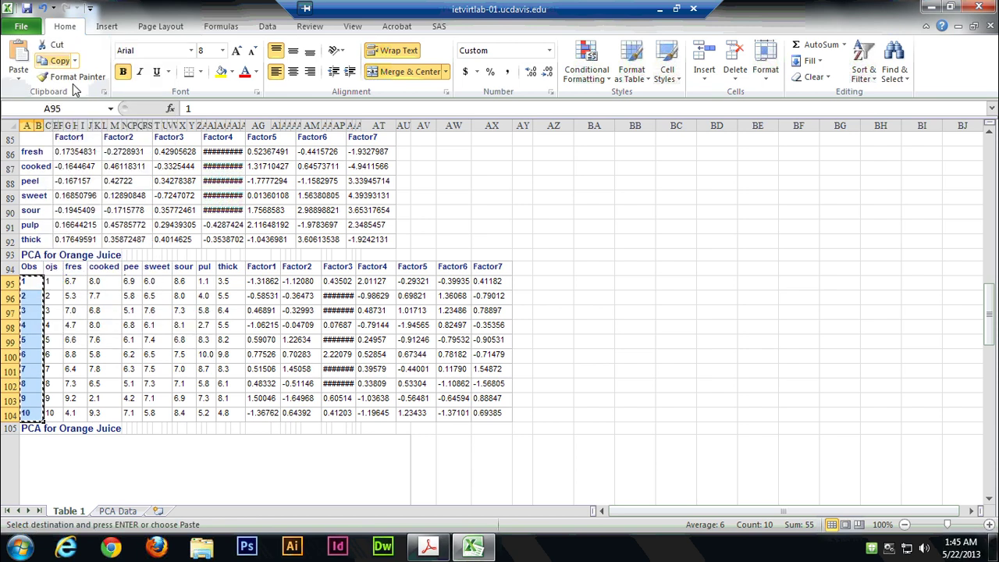
Step: Paste the copied juice numbers as values only into the PCA Data sheet, starting at cell D2
left_click(118, 512)
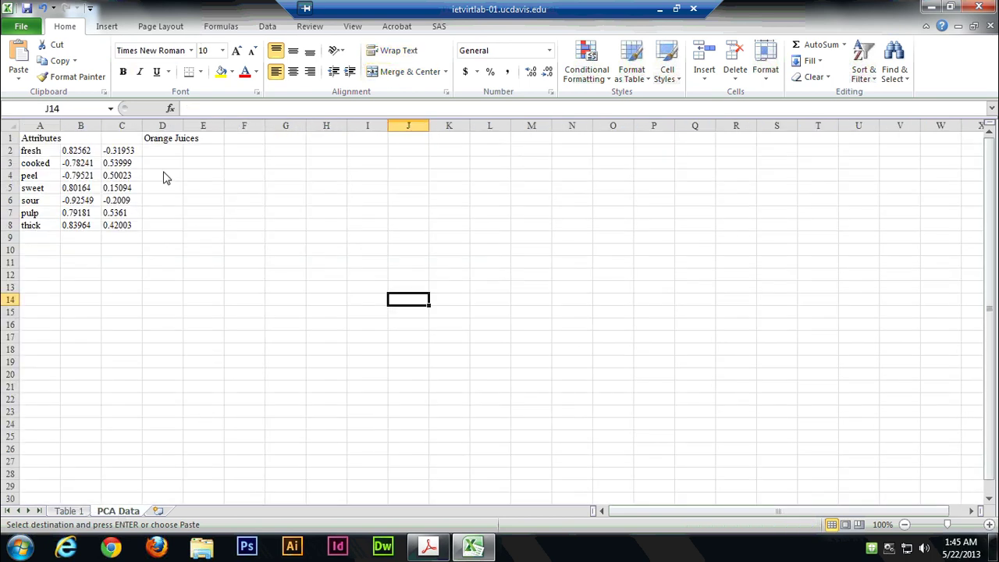
left_click(164, 155)
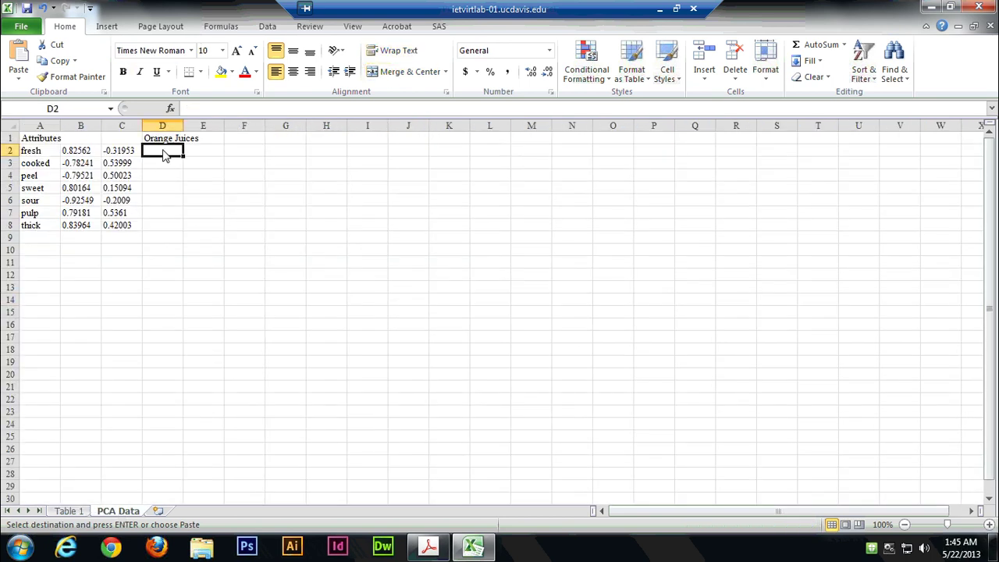
right_click(165, 154)
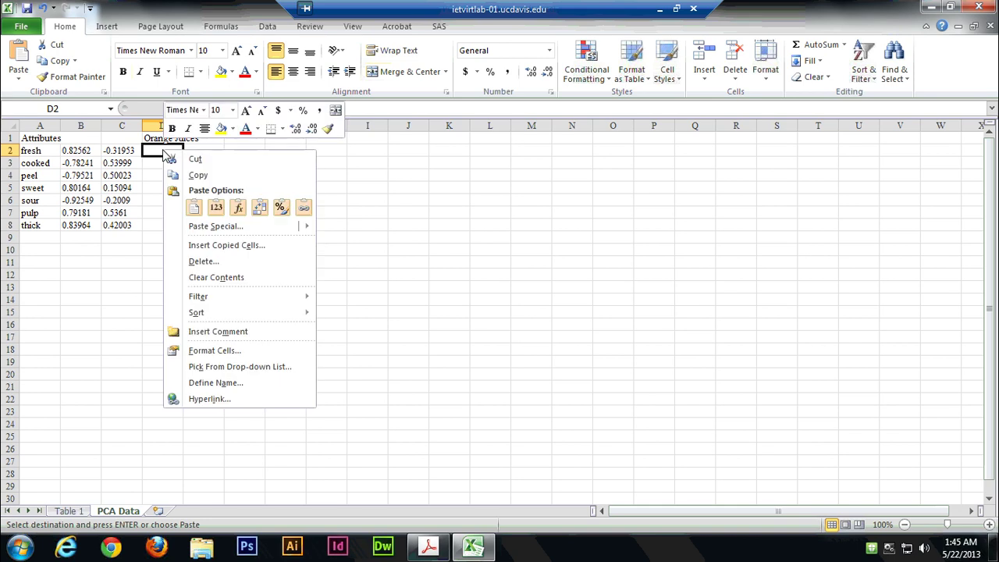
left_click(217, 208)
left_click(217, 209)
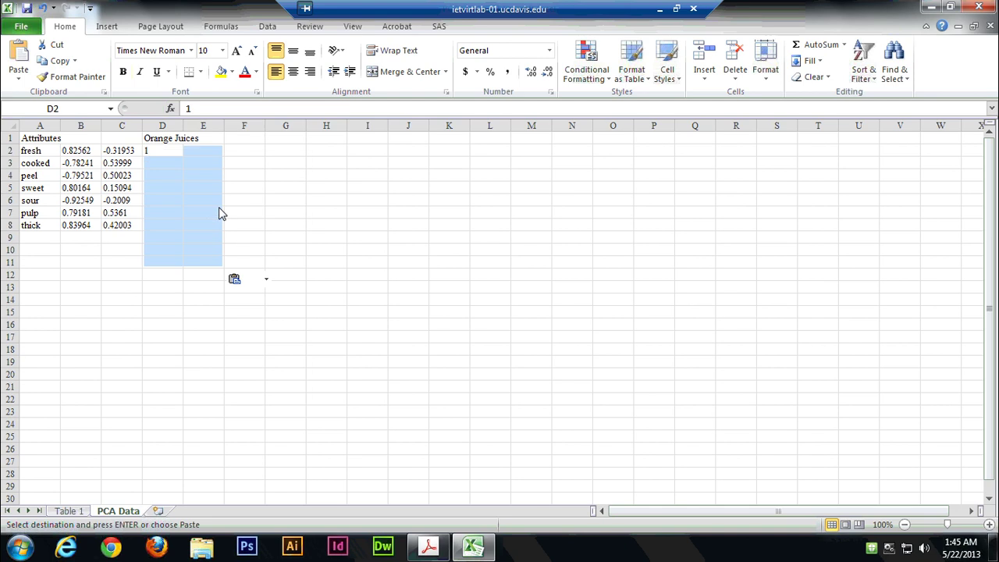
left_click(282, 239)
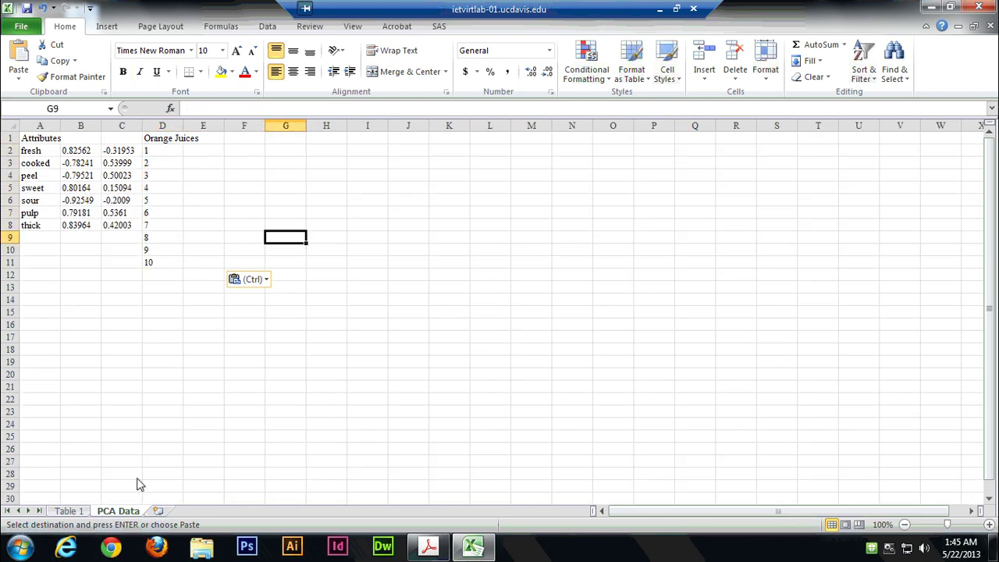
Step: Copy the Factor1 and Factor2 scores of all ten observations from the PCA for Orange Juice table on Table 1
left_click(76, 513)
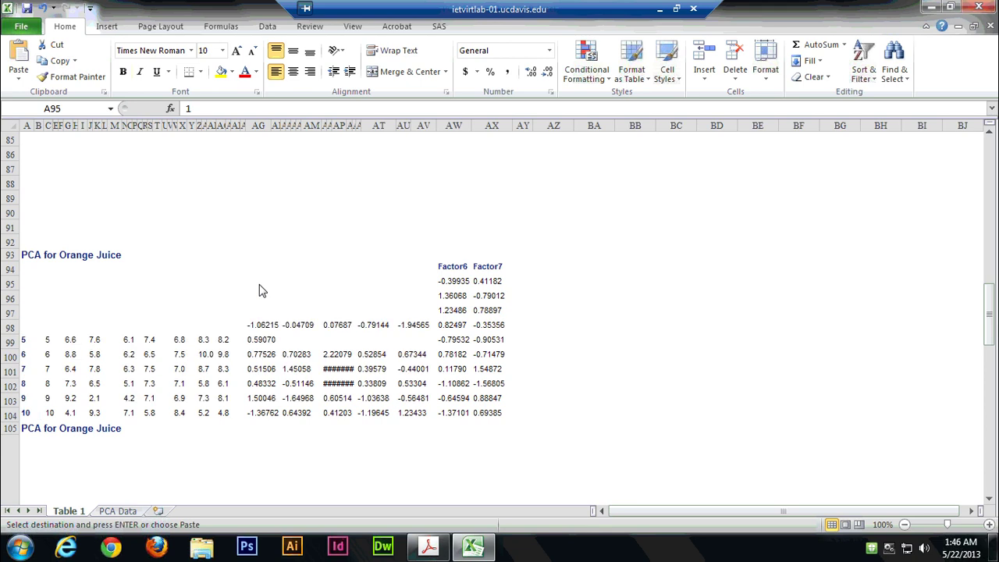
left_click(260, 284)
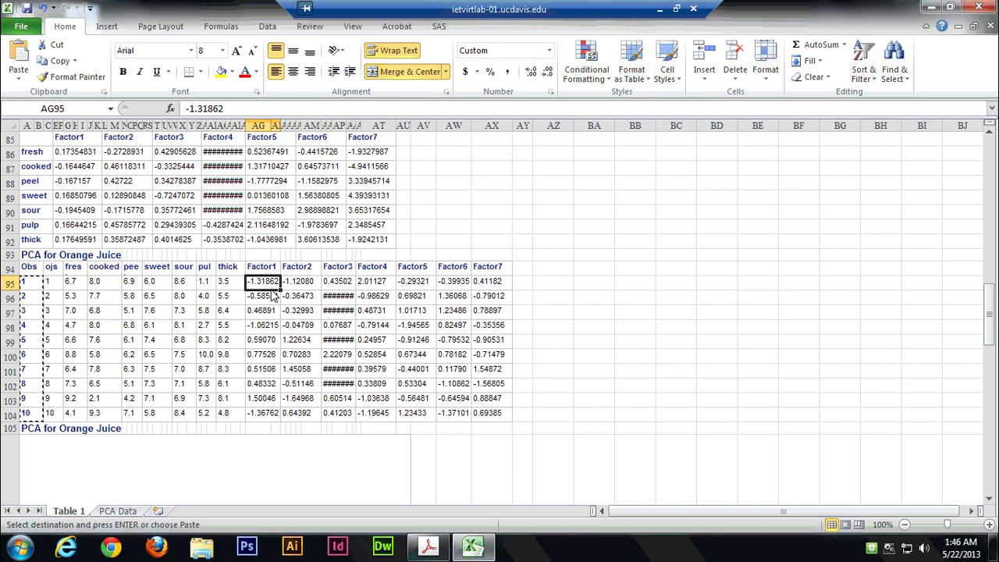
left_click_drag(270, 288, 313, 423)
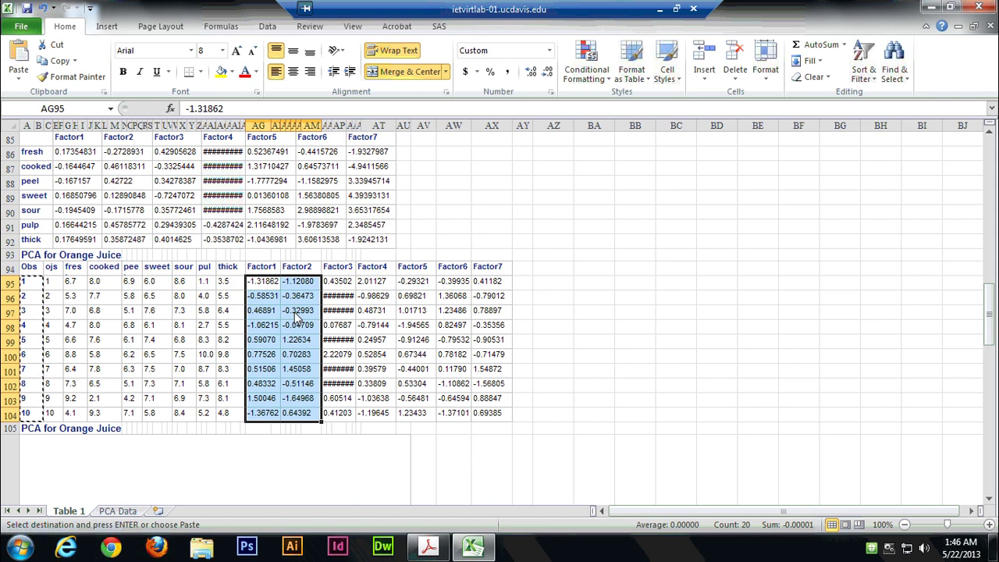
right_click(296, 320)
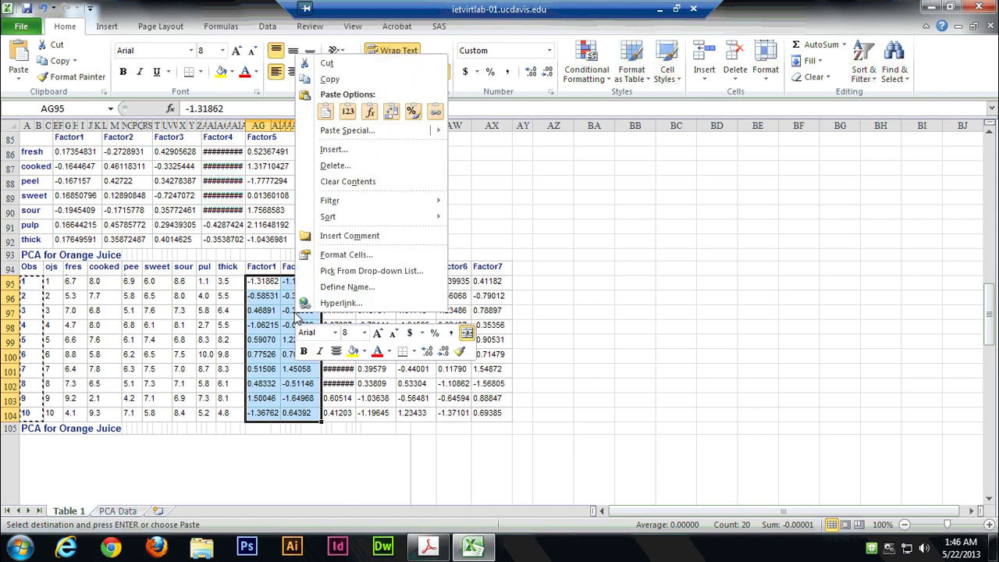
left_click(341, 80)
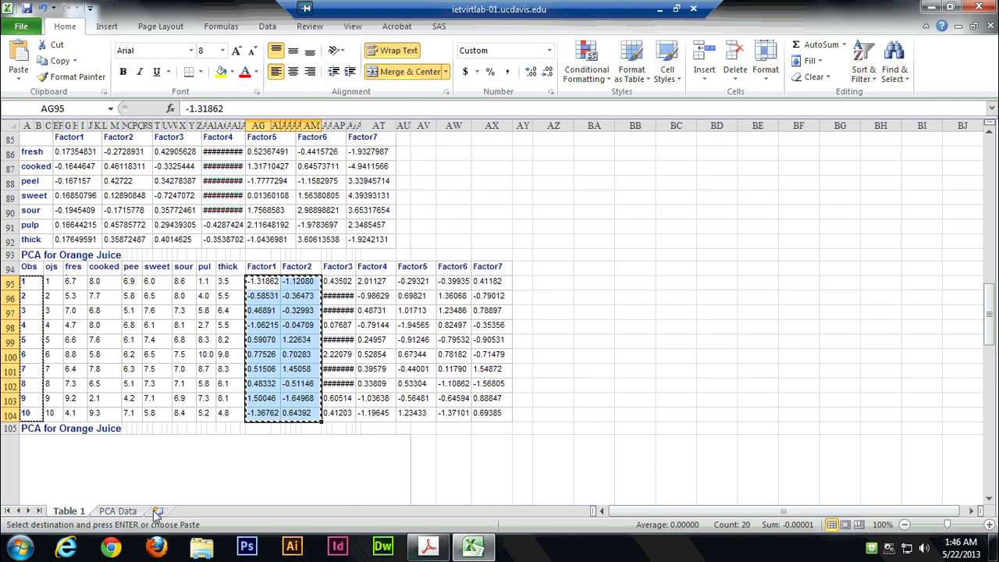
Step: Paste the copied juice factor scores as values only into the PCA Data sheet, starting at cell E2
left_click(118, 511)
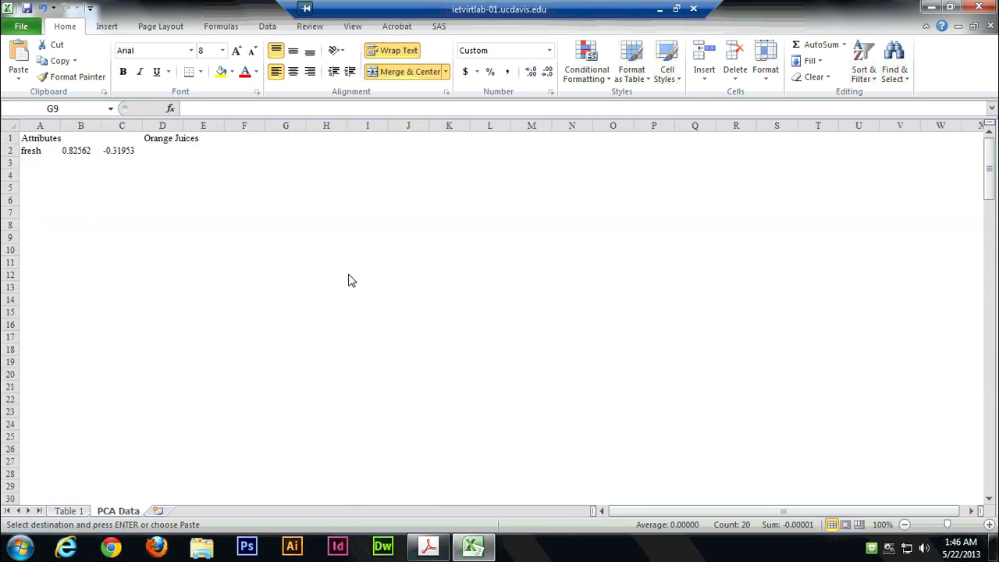
left_click(208, 155)
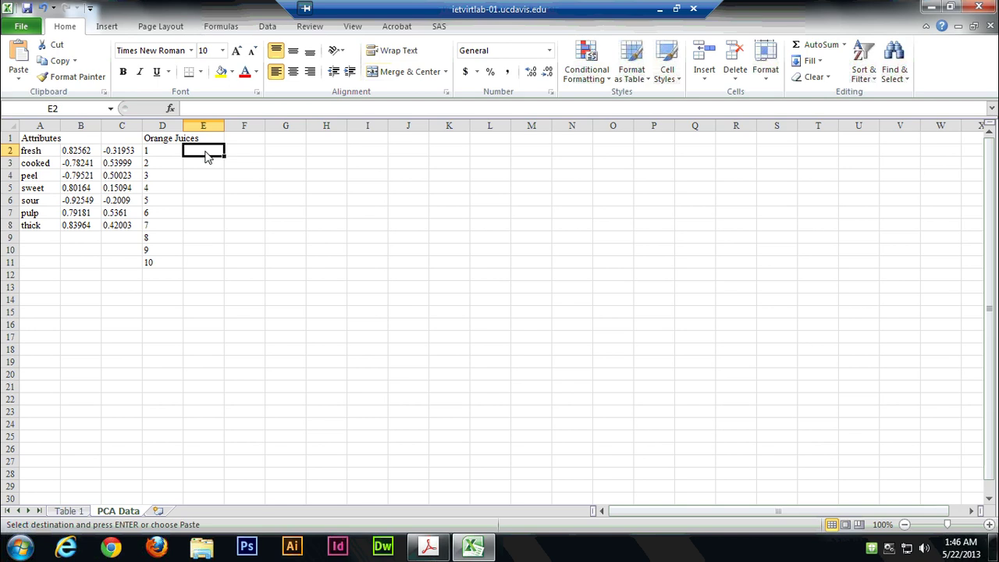
right_click(208, 155)
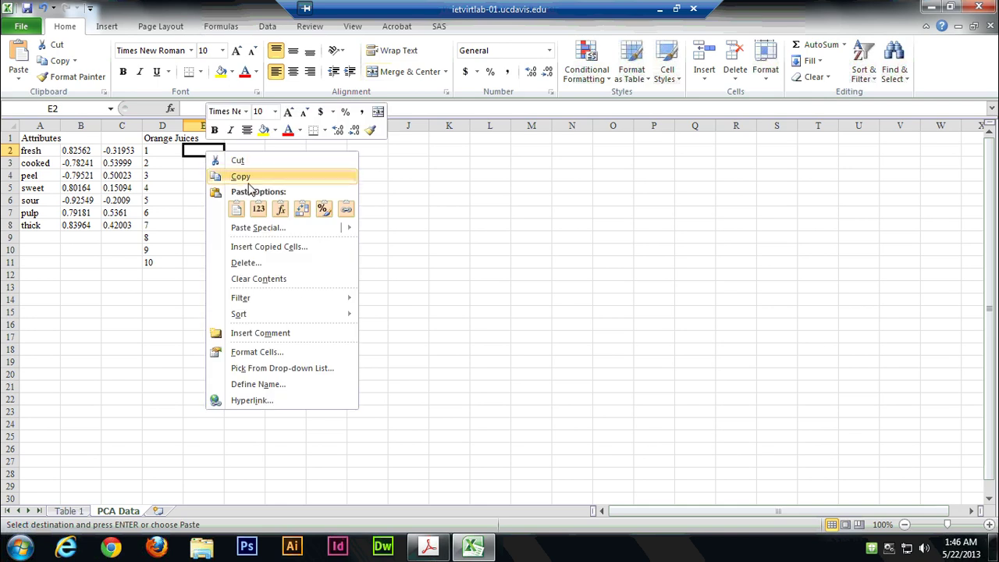
left_click(258, 209)
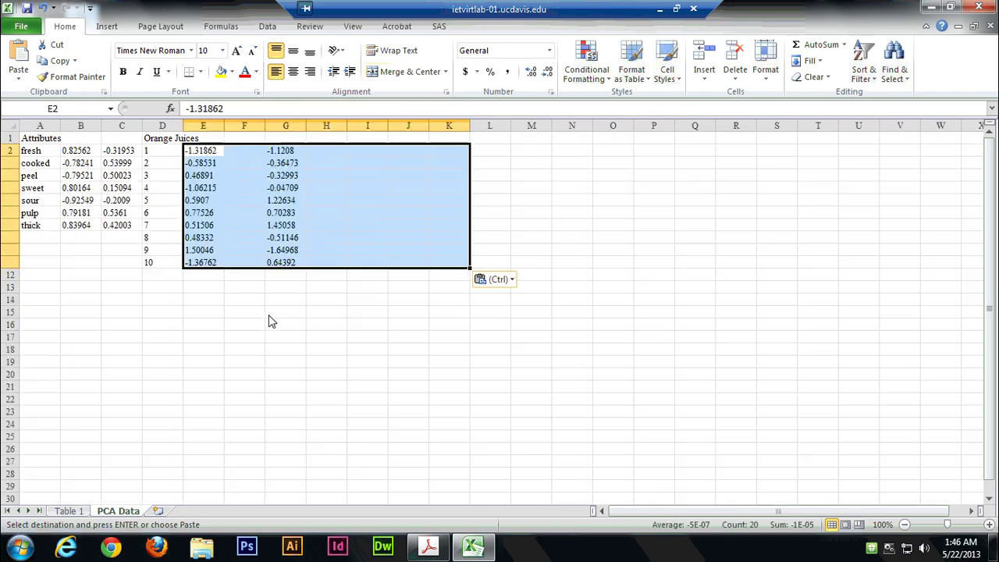
left_click(269, 315)
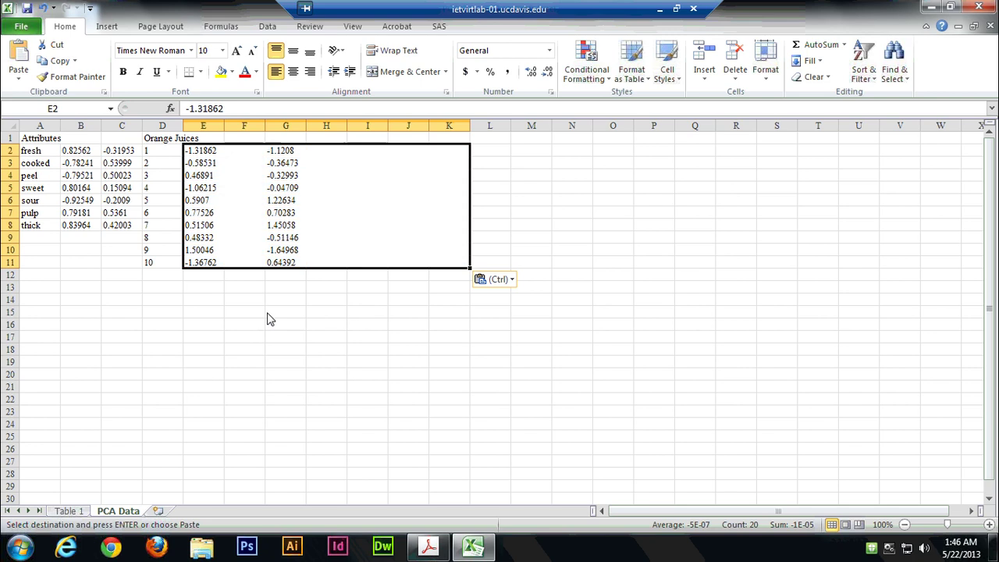
Step: Delete the empty column F between the juices' Factor1 and Factor2 scores
left_click(243, 128)
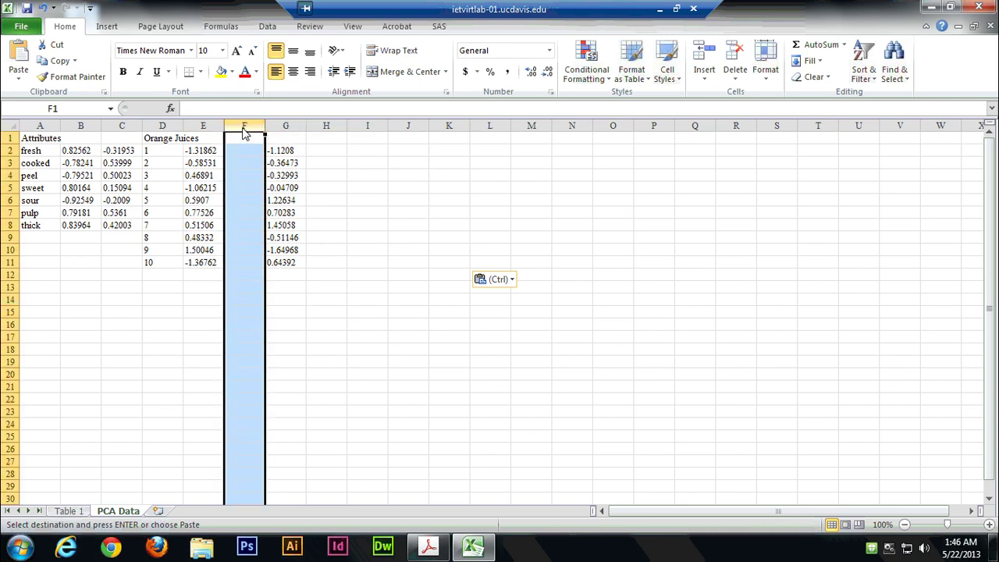
left_click(735, 55)
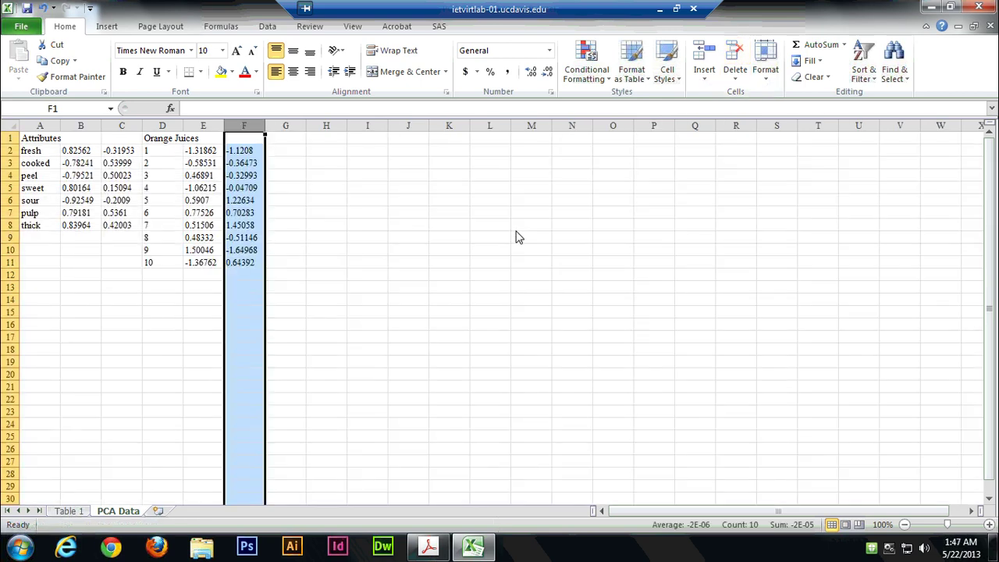
left_click(399, 205)
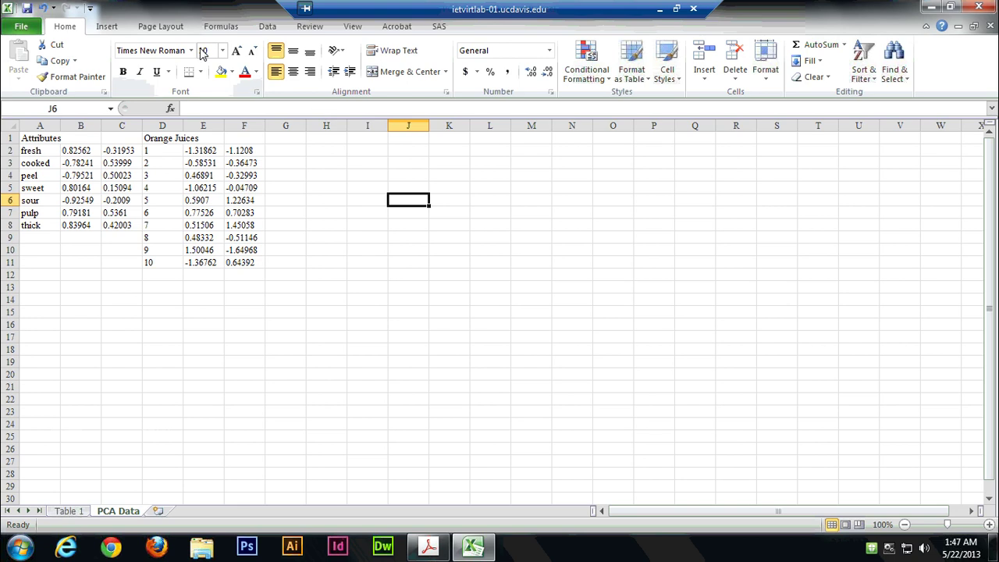
Step: Insert an empty markers-only scatter chart on the PCA Data sheet
left_click(106, 27)
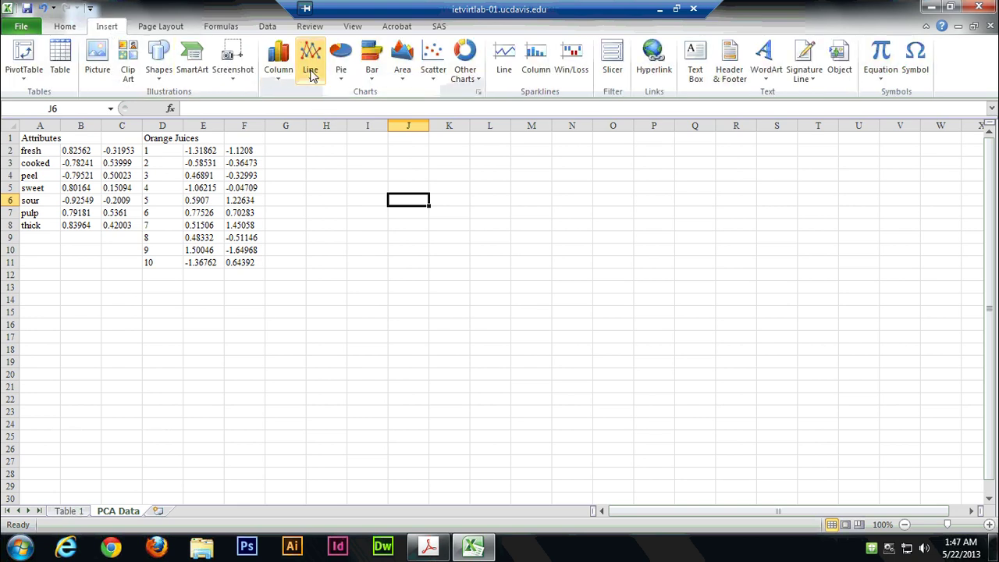
left_click(435, 62)
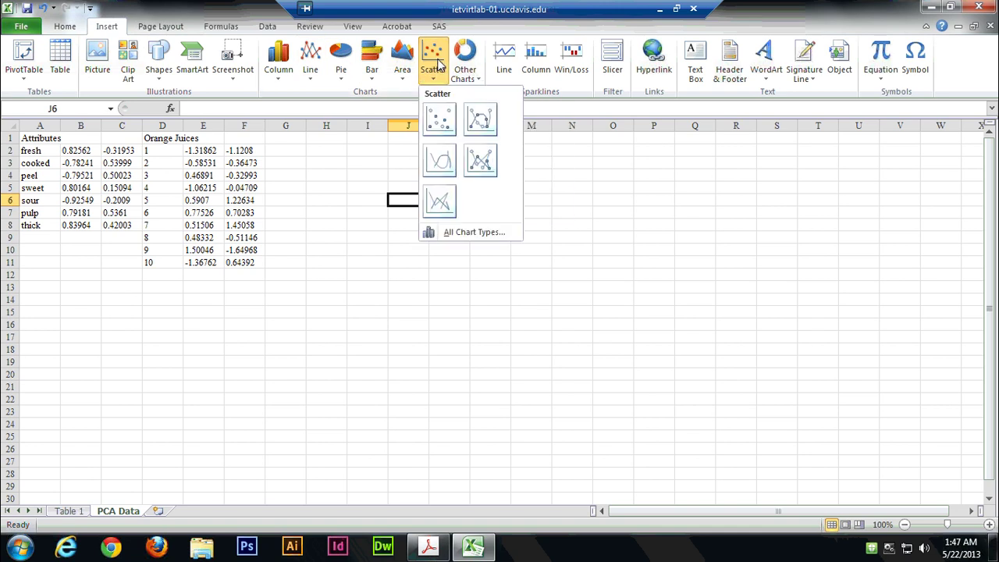
left_click(441, 118)
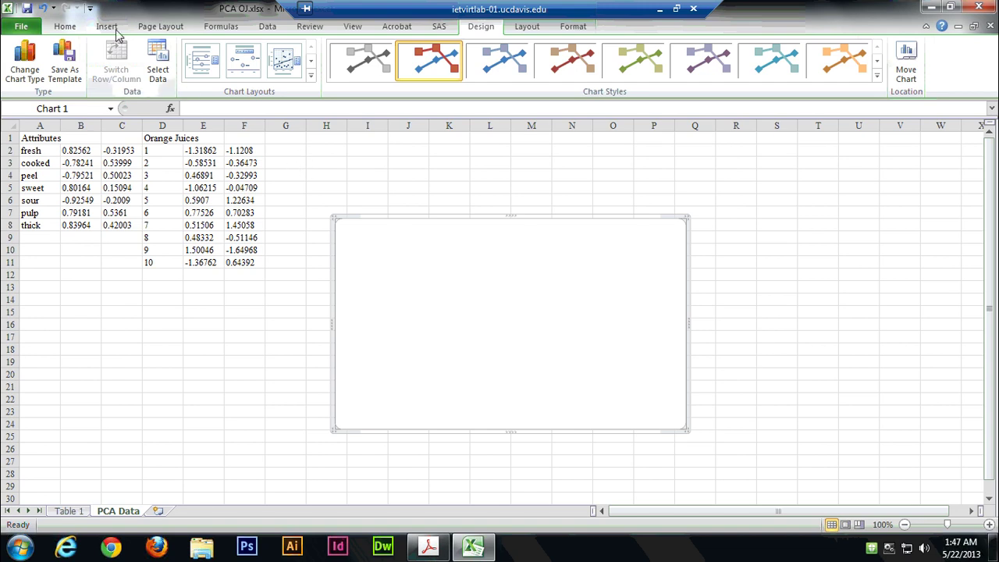
Step: Add a chart series named Attributes with X values from 'PCA Data'!B2:B8 and Y values from C2:C8
left_click(163, 68)
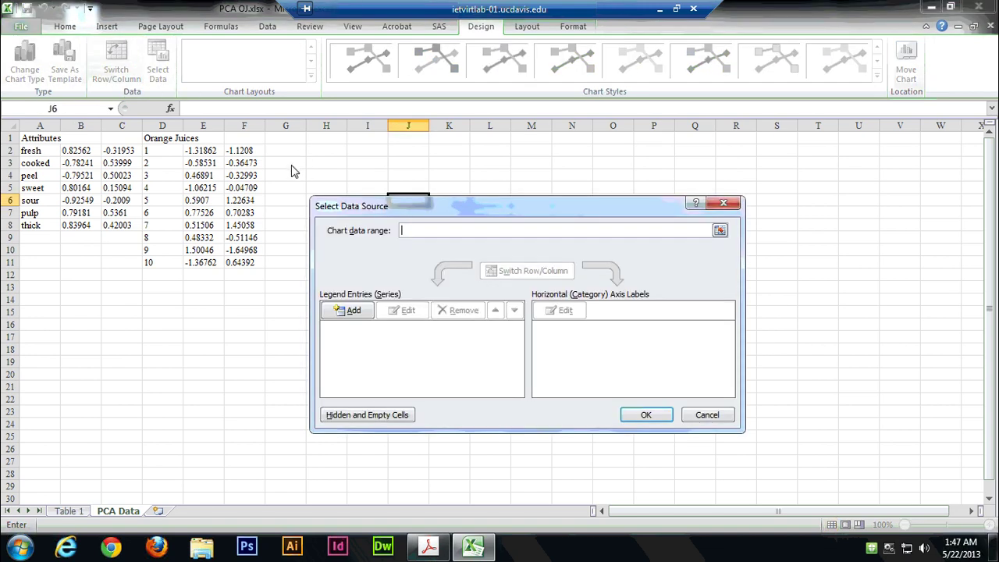
left_click(351, 312)
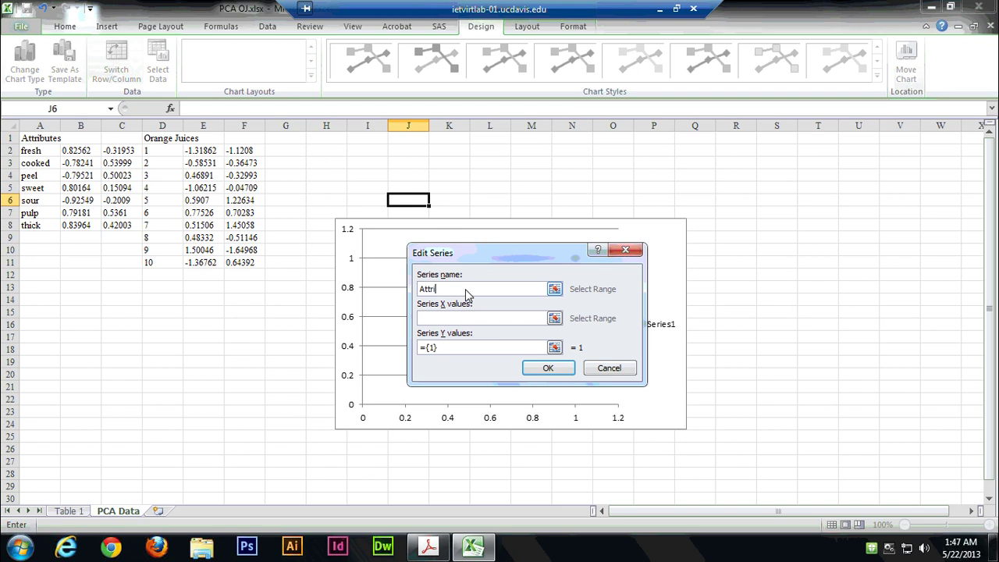
left_click(554, 318)
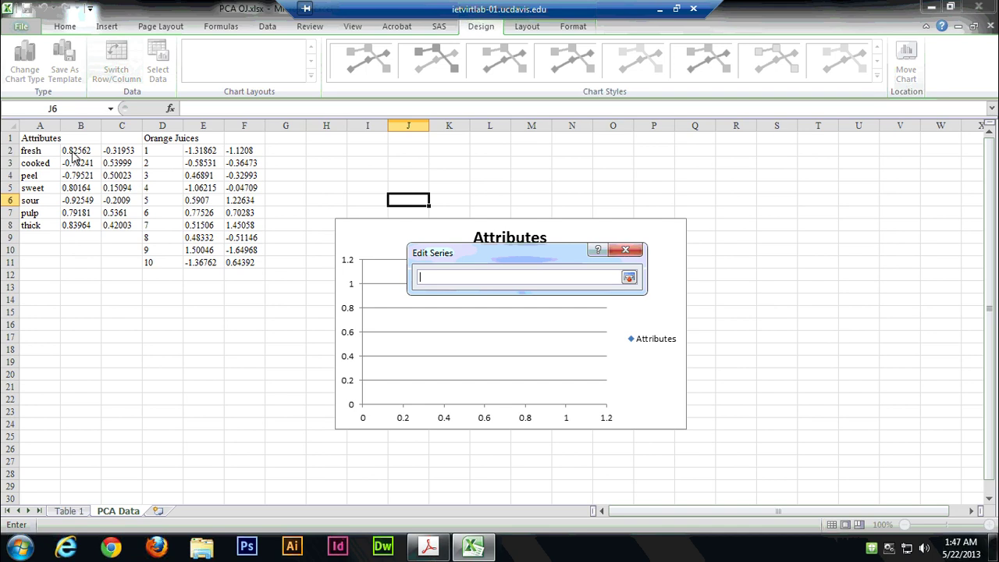
left_click_drag(73, 154, 79, 226)
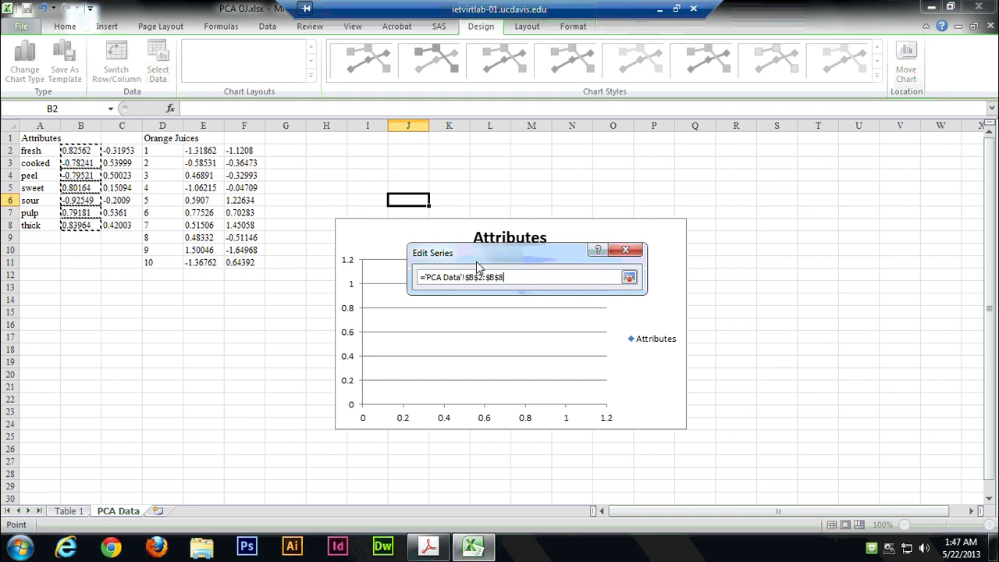
left_click(628, 278)
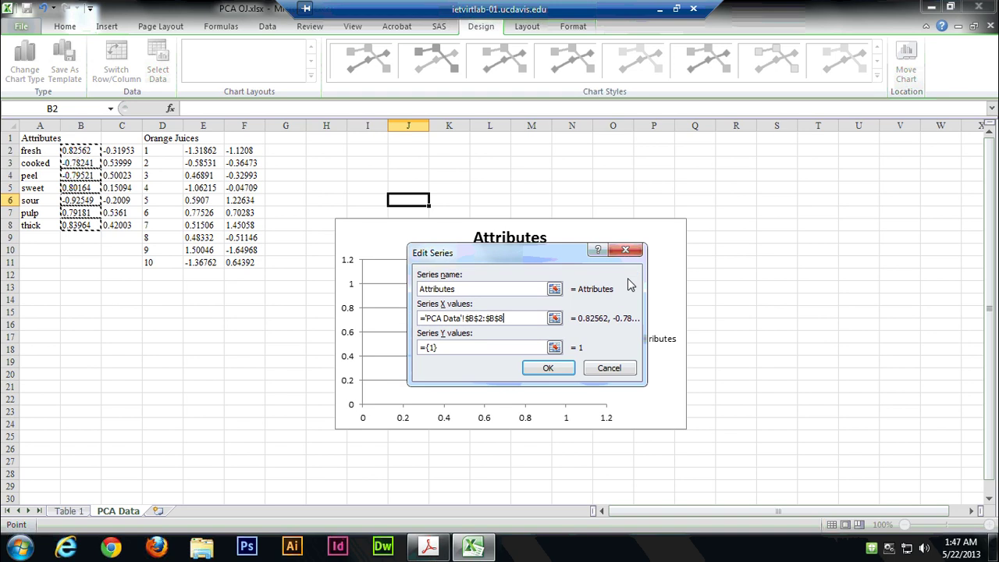
left_click(555, 349)
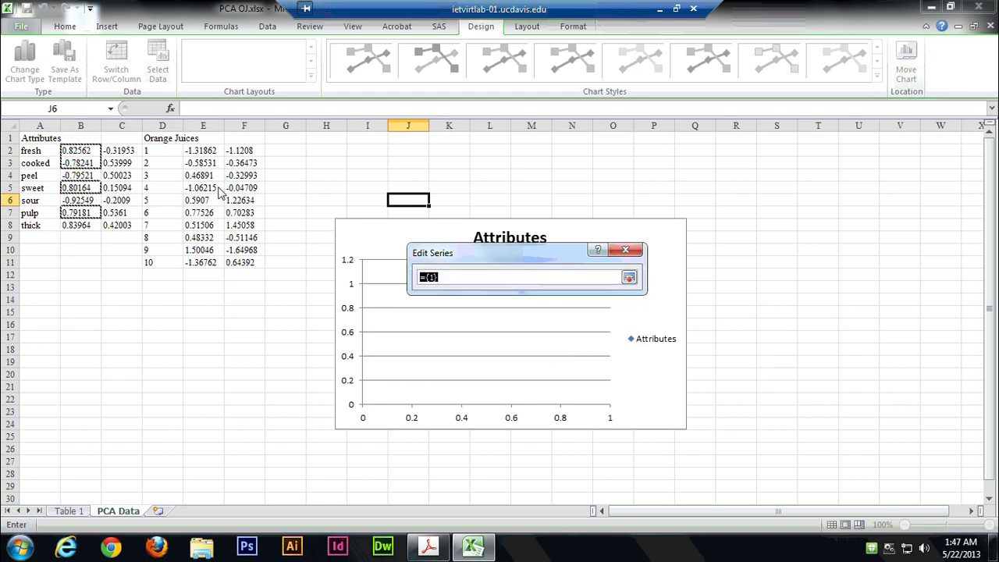
left_click_drag(125, 153, 124, 228)
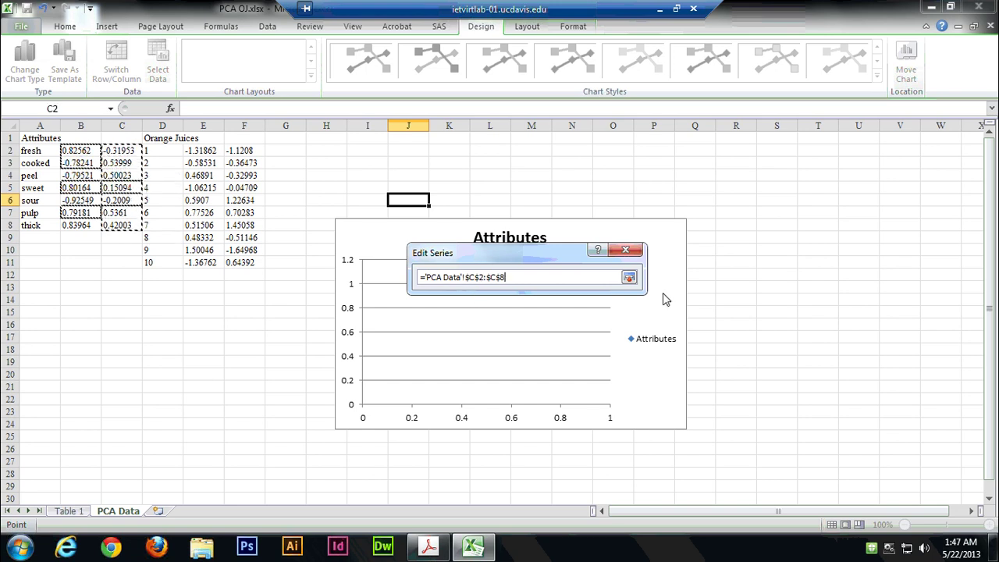
left_click(629, 277)
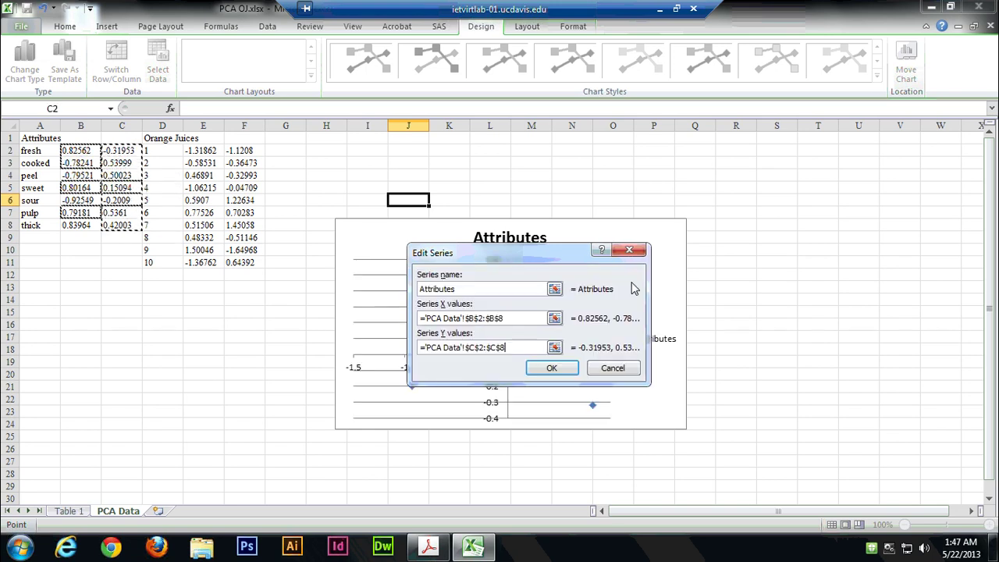
left_click(551, 368)
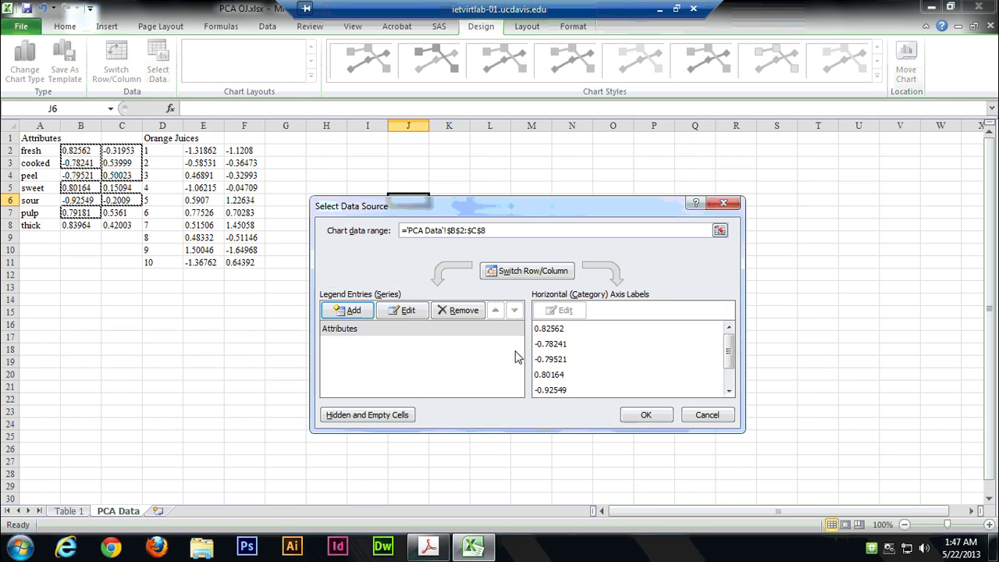
Step: Add a second series named Orange Juices with X values E2:E11 and Y values F2:F11, and apply the chart's data source
left_click(353, 311)
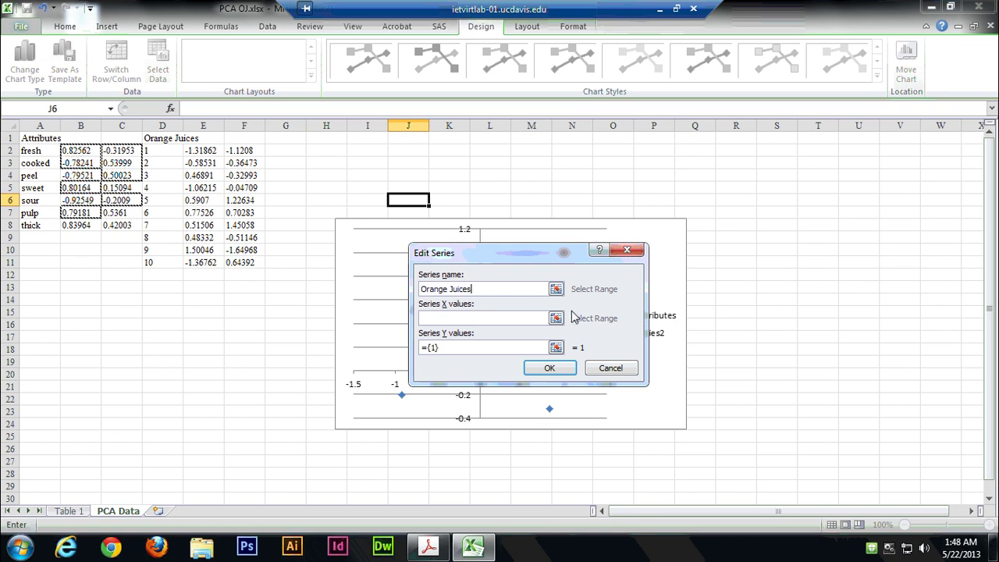
left_click(556, 318)
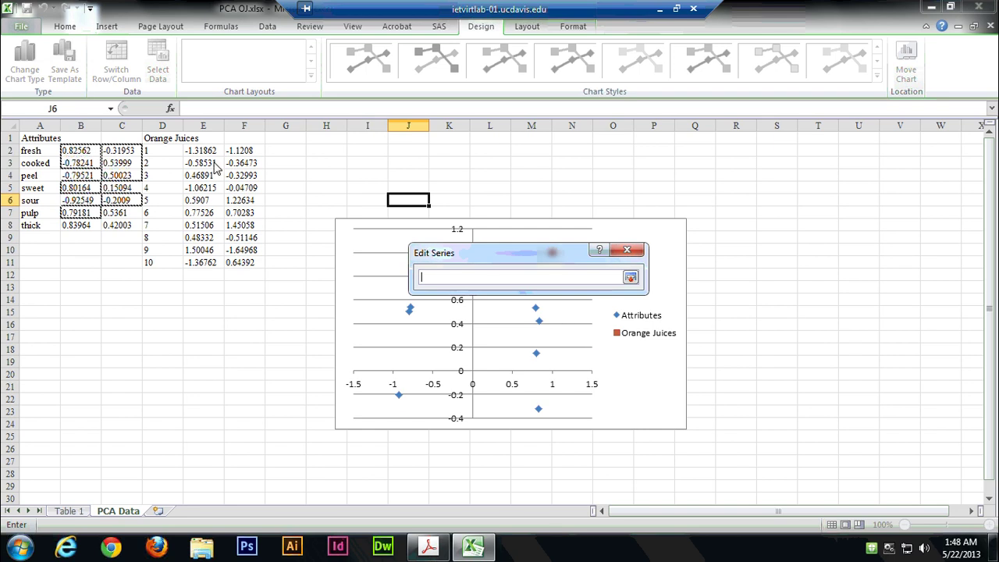
left_click_drag(202, 153, 197, 266)
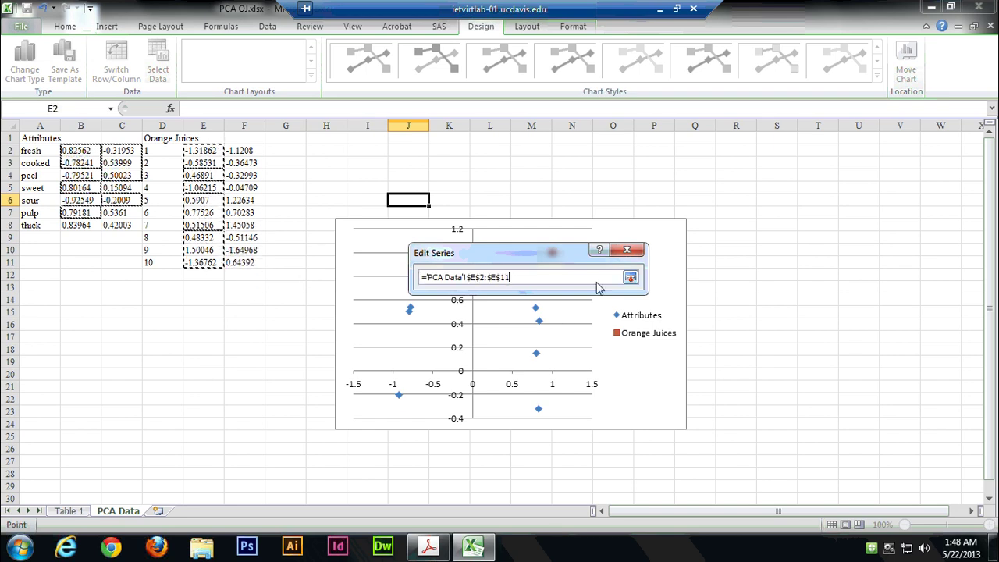
left_click(630, 279)
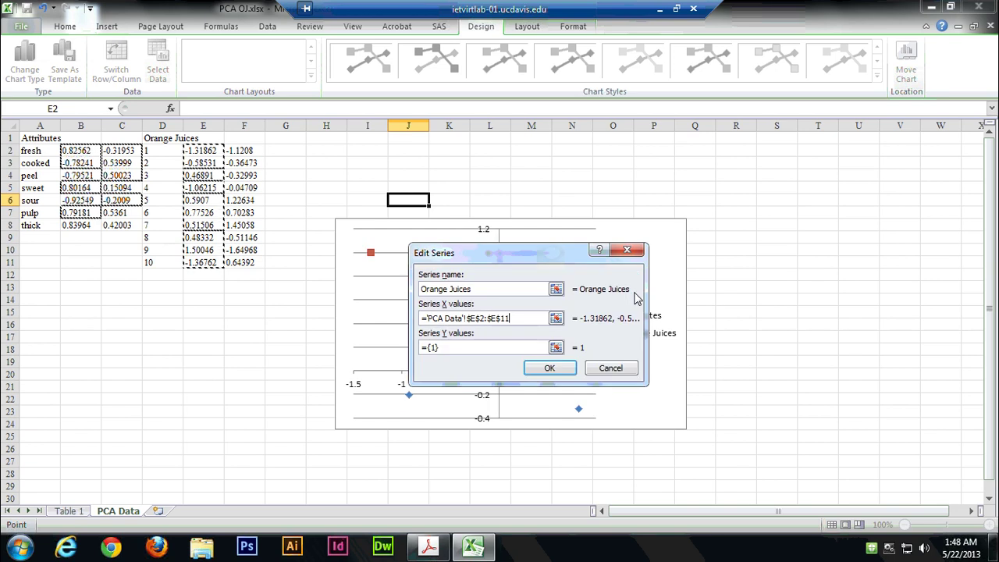
left_click(556, 349)
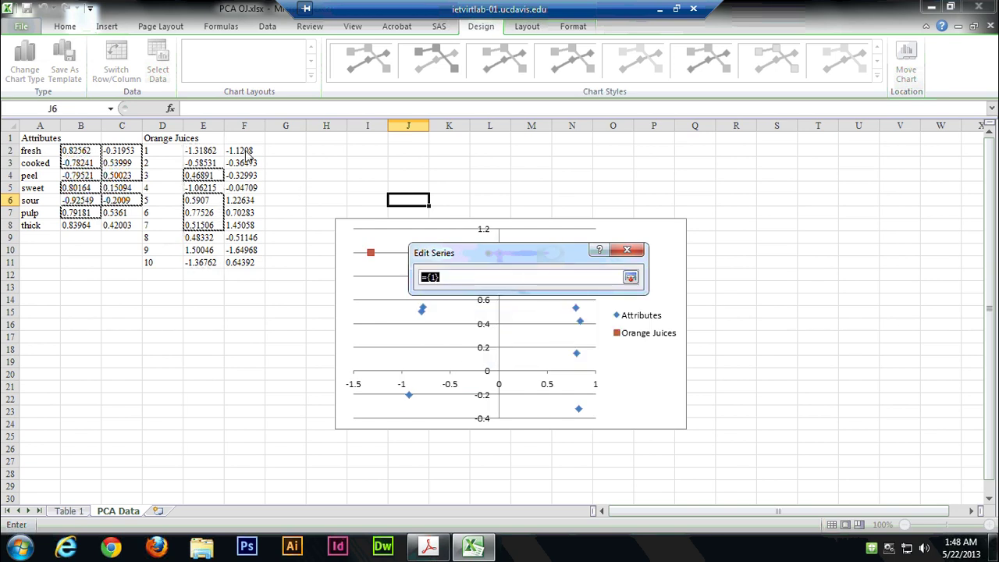
left_click_drag(247, 155, 248, 264)
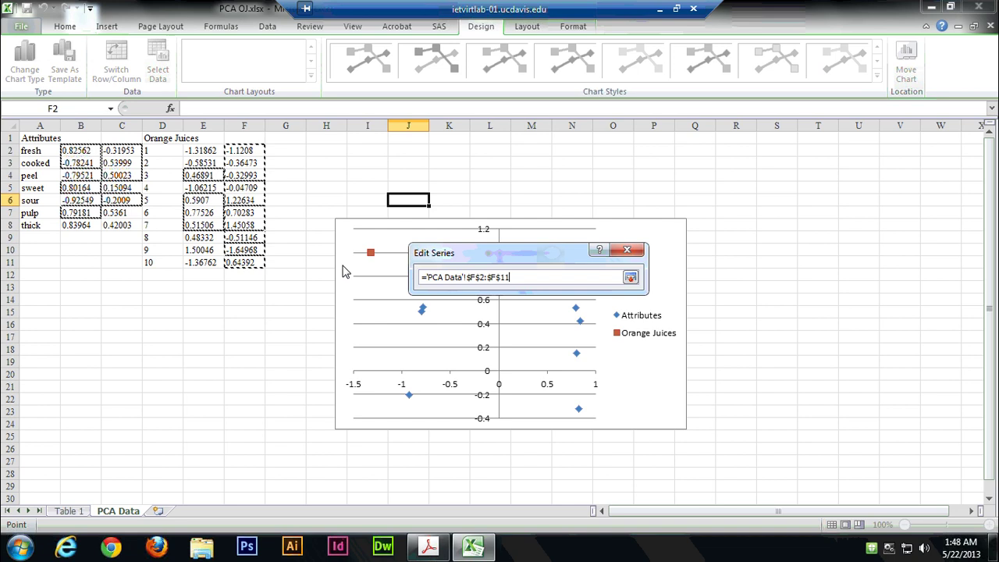
left_click(630, 278)
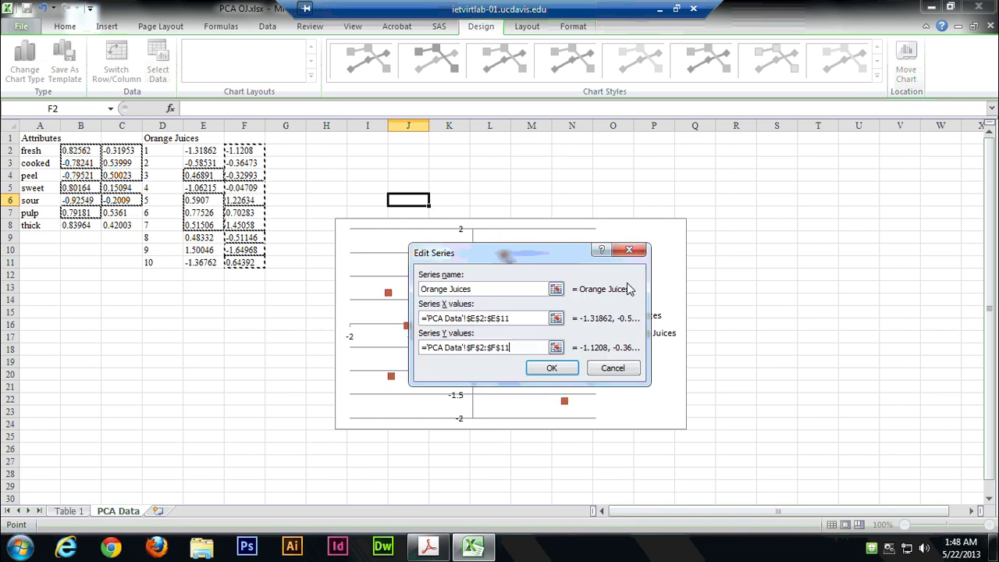
left_click(553, 370)
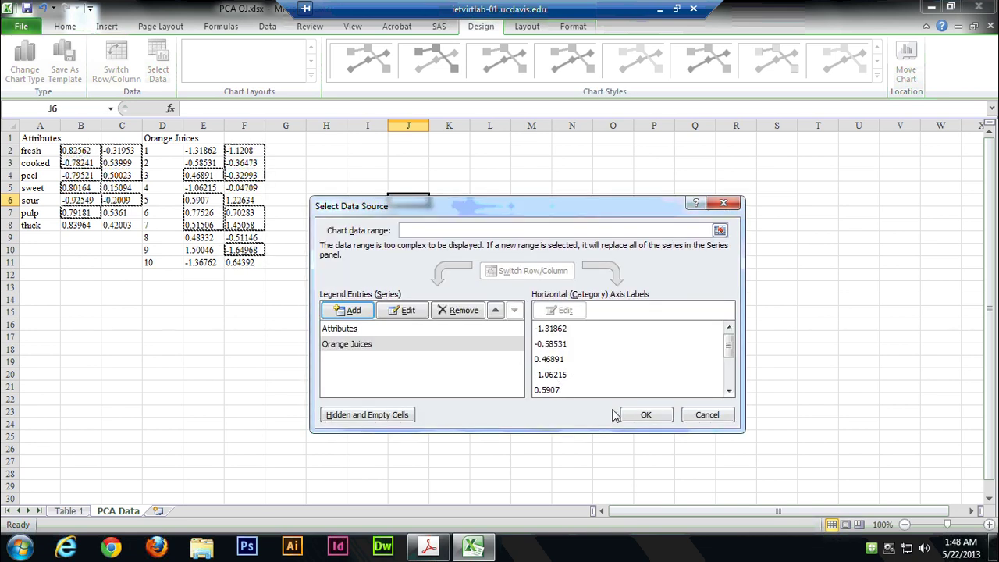
left_click(645, 417)
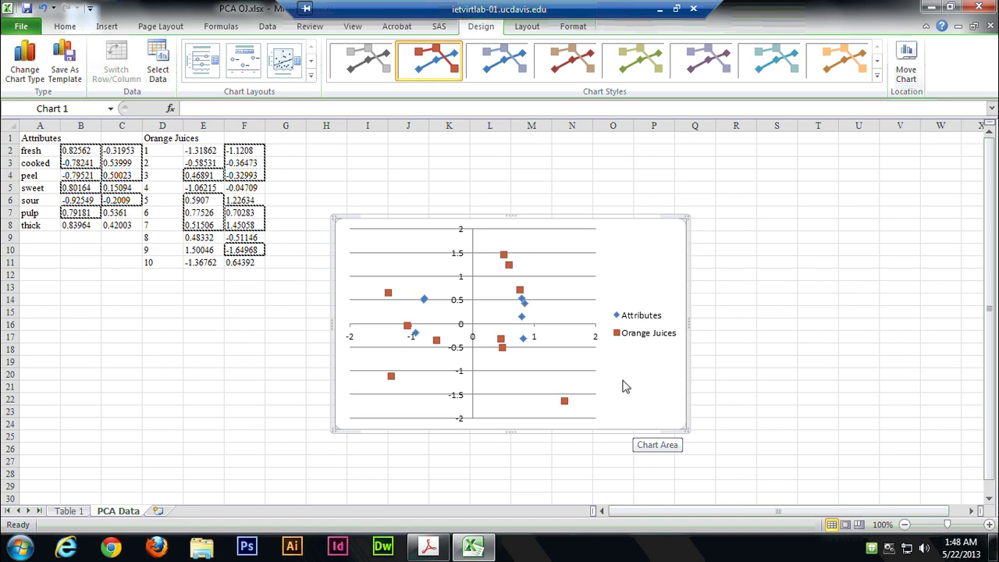
right_click(636, 263)
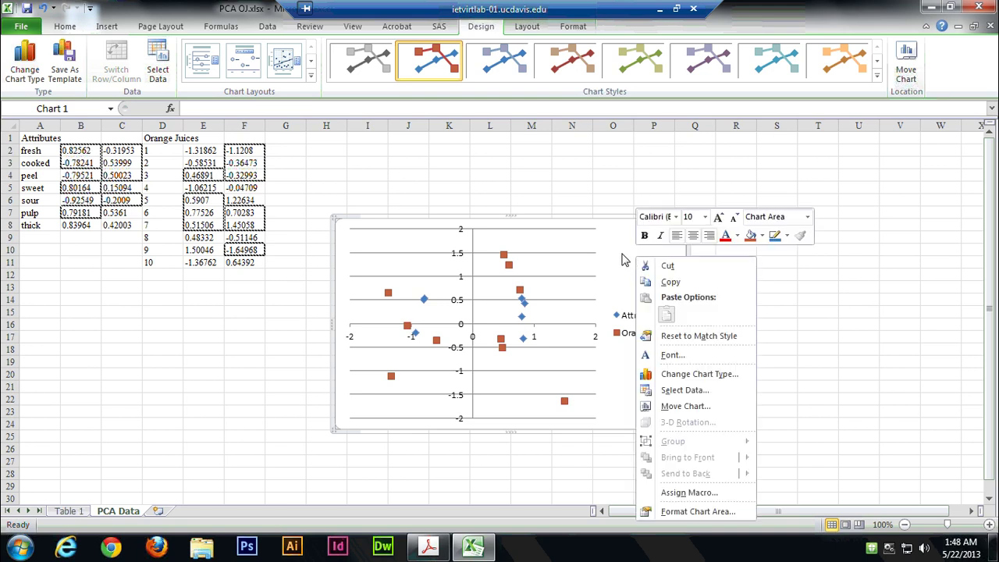
left_click(625, 260)
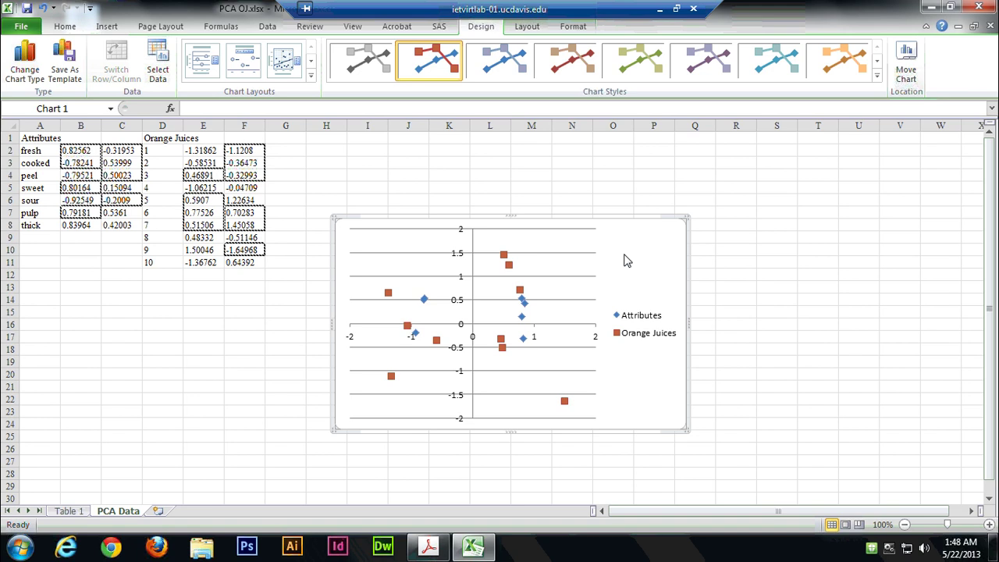
right_click(636, 267)
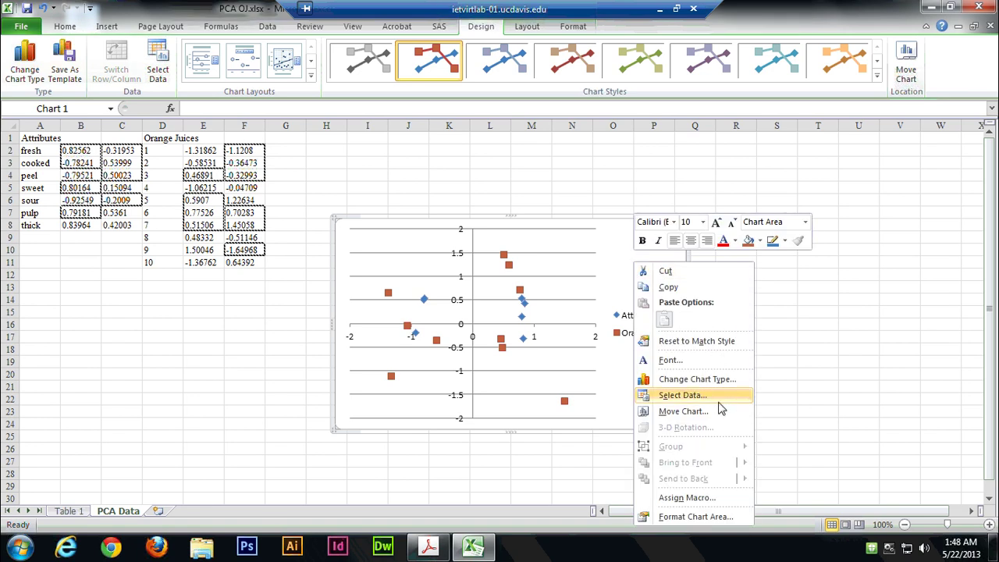
left_click(611, 243)
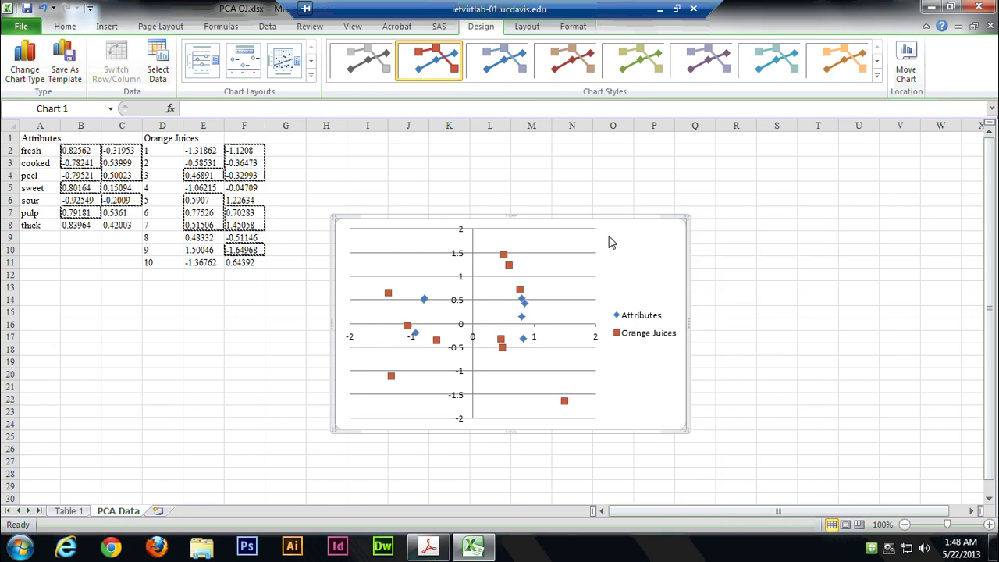
left_click(637, 319)
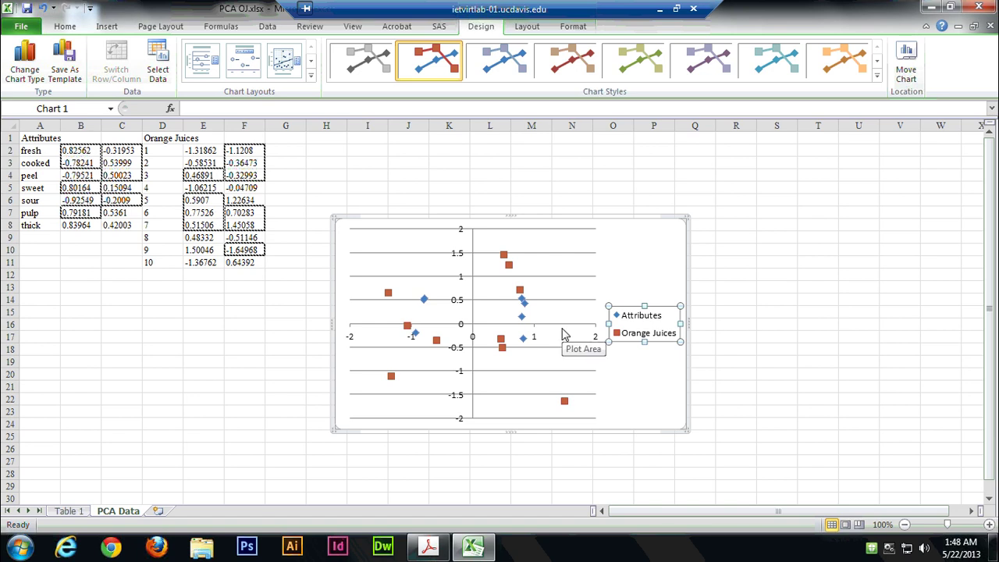
left_click(634, 287)
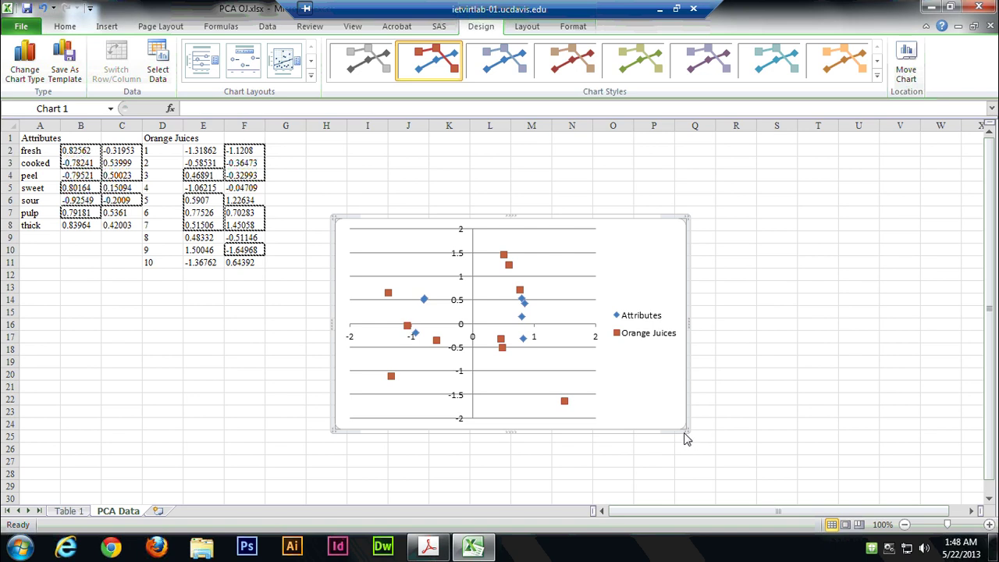
Step: Enlarge the scatter chart so its lower corner reaches about column V and row 37
left_click_drag(689, 433, 846, 503)
scroll(841, 396, "down", 1)
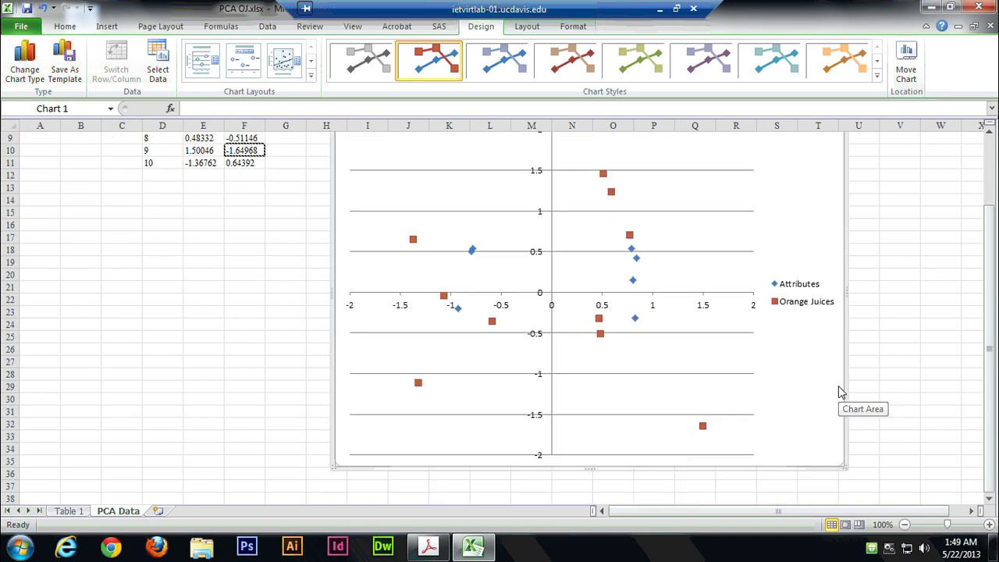
left_click_drag(846, 474, 887, 487)
scroll(843, 414, "up", 1)
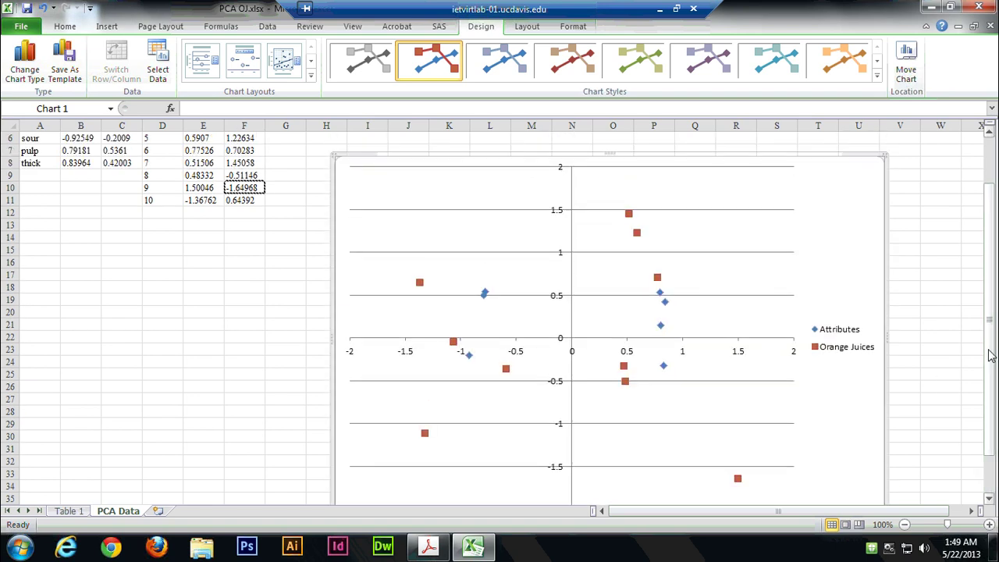
left_click_drag(992, 356, 991, 365)
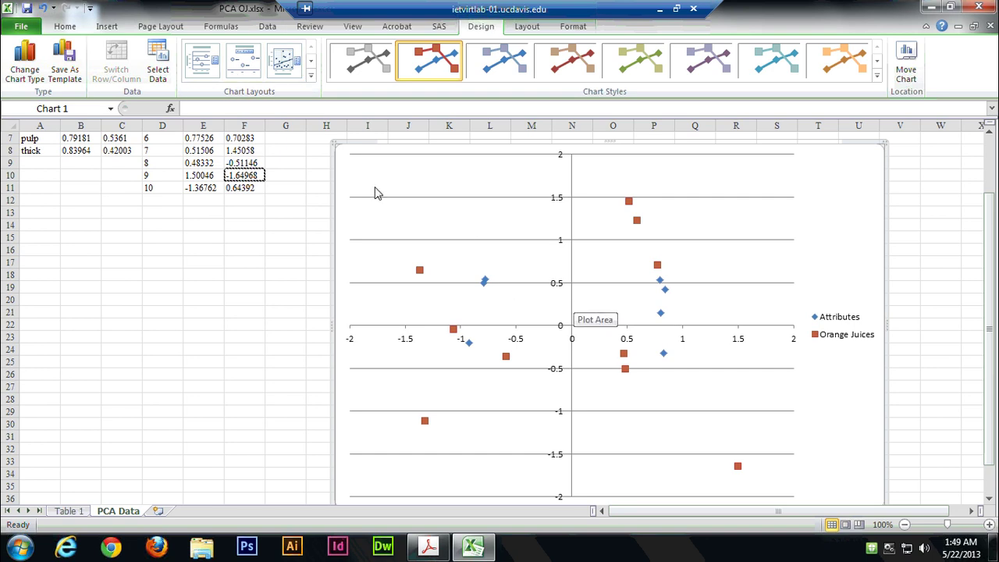
Step: Apply the chart layout with chart and axis titles, and title the chart "PCA for Orange Juices"
left_click(200, 69)
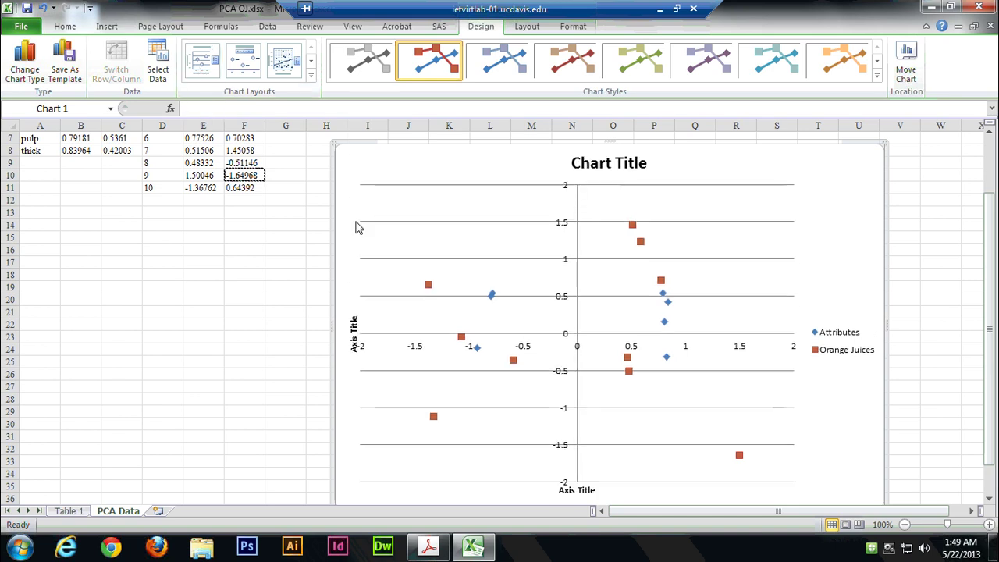
left_click(617, 170)
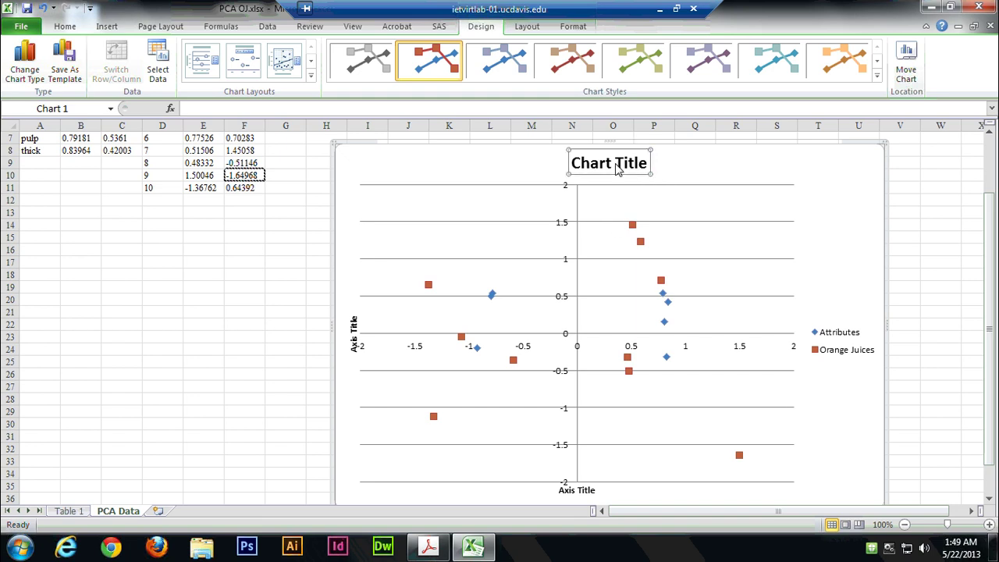
left_click(624, 164)
key("BackSpace")
key("BackSpace")
key("BackSpace")
key("BackSpace")
key("BackSpace")
key("BackSpace")
key("BackSpace")
key("Delete")
key("Delete")
key("Delete")
key("Delete")
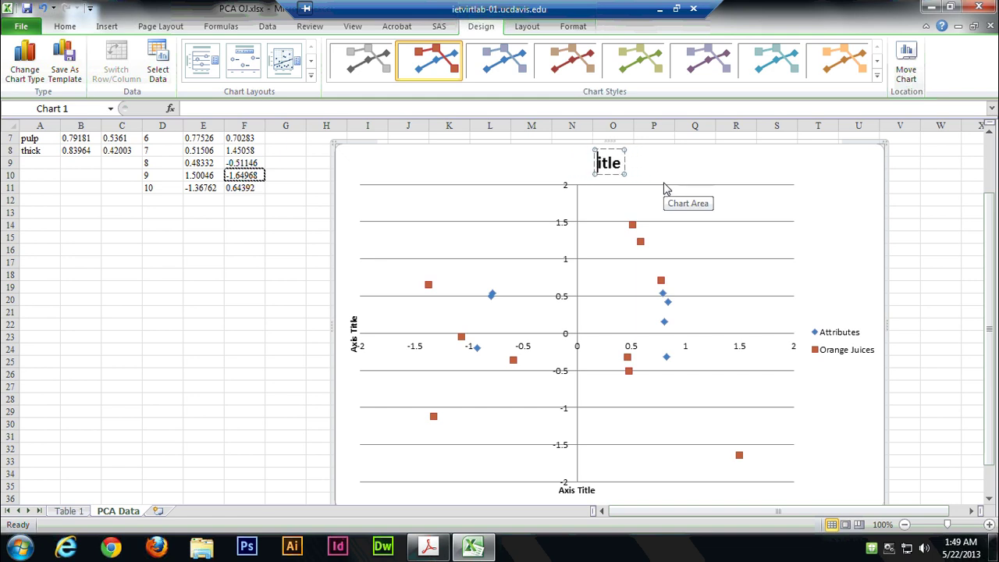
type("PCA")
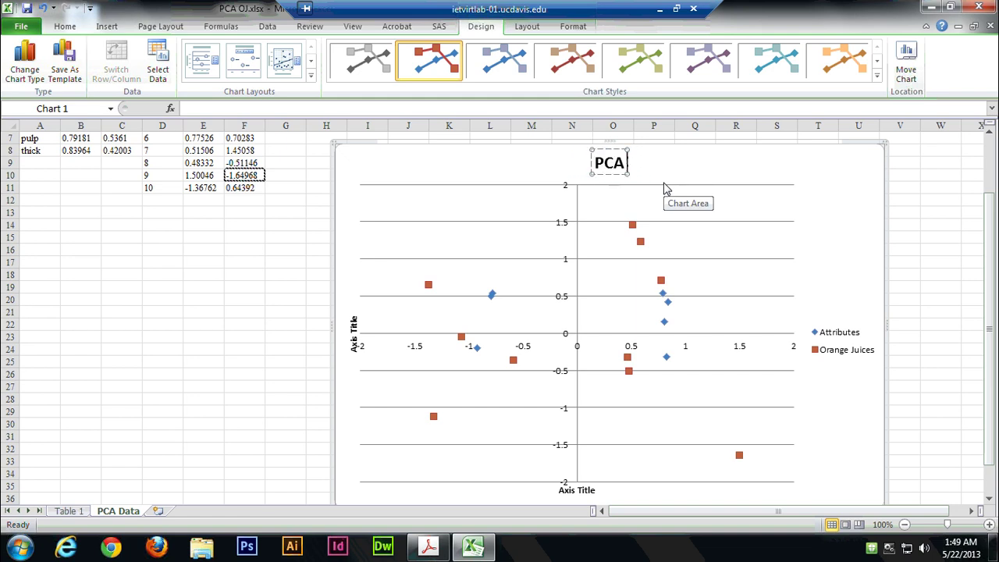
type(" for Orange Ju")
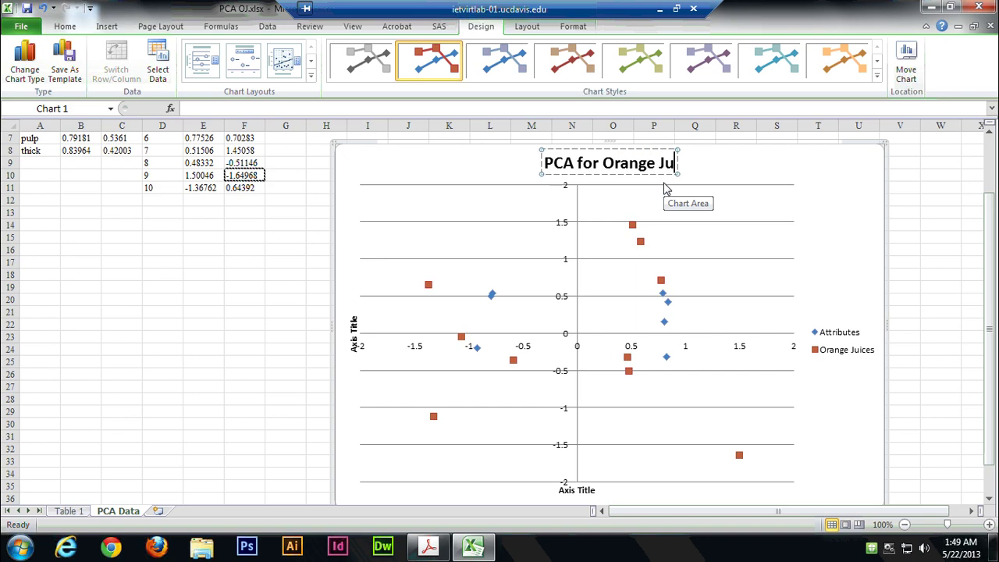
type("ices")
left_click(843, 276)
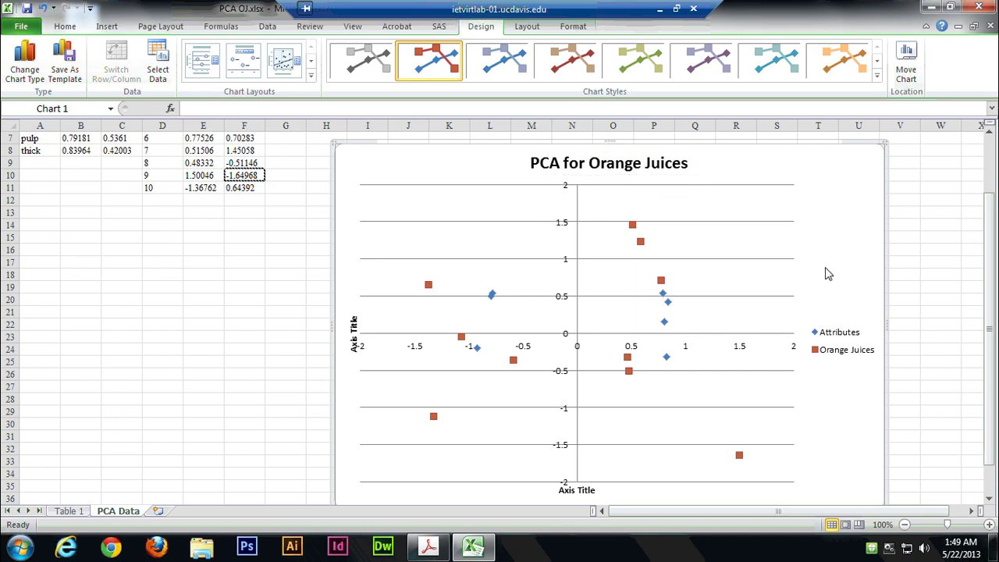
Step: Replace the horizontal axis title placeholder with "PC1"
scroll(718, 404, "down", 1)
left_click(586, 460)
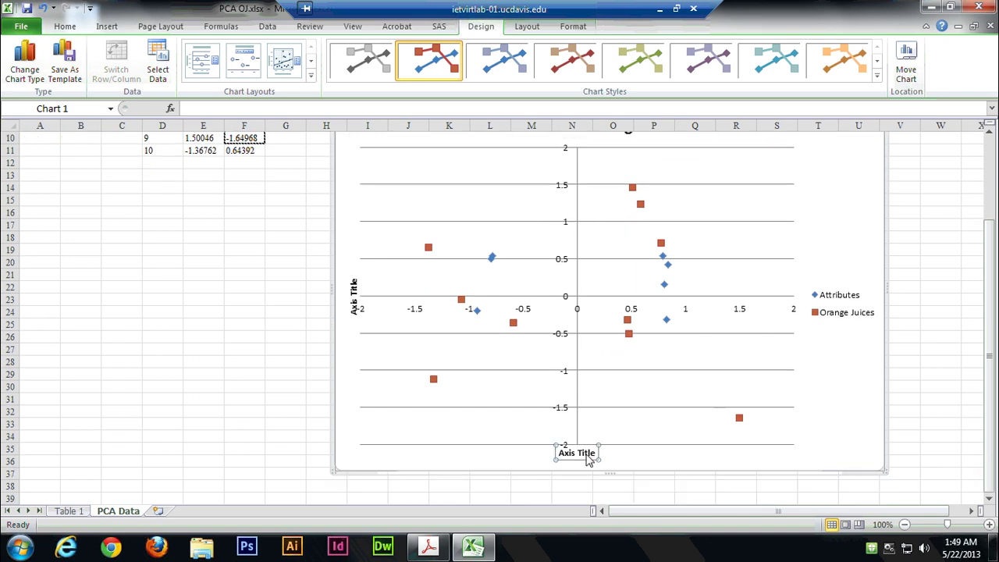
left_click(587, 454)
key("BackSpace")
key("BackSpace")
key("BackSpace")
key("BackSpace")
key("BackSpace")
key("BackSpace")
key("BackSpace")
key("BackSpace")
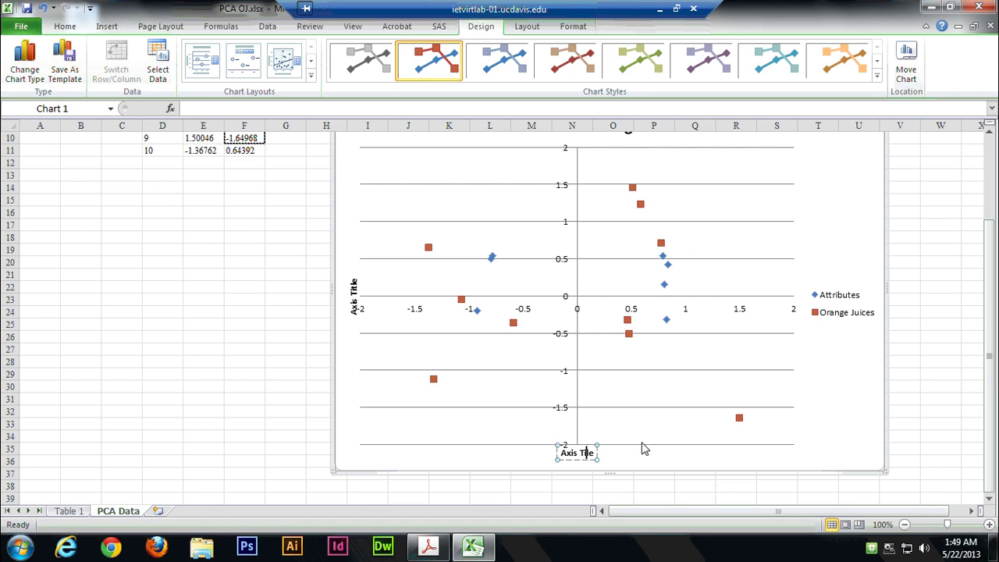
key("Delete")
key("Delete")
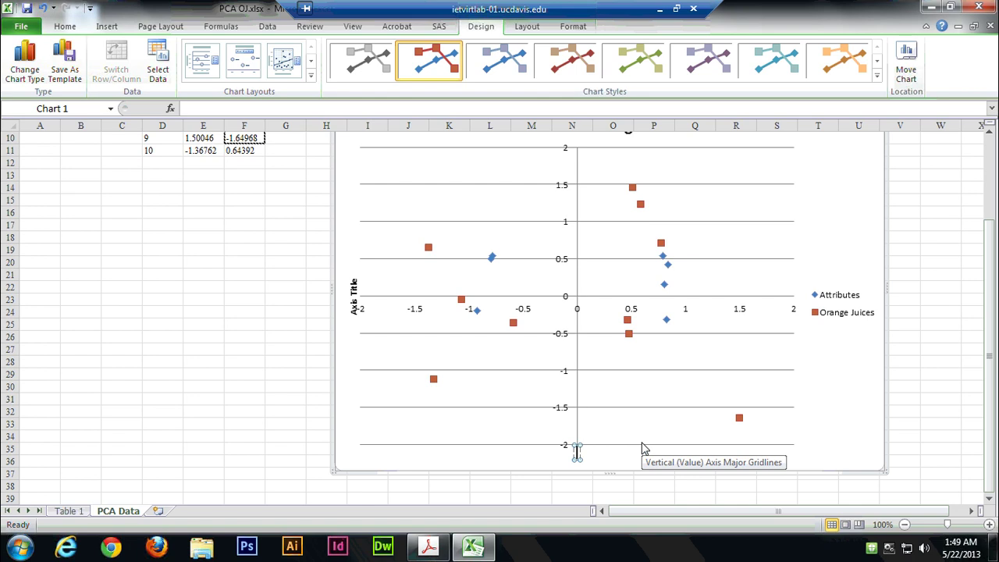
type("PC1")
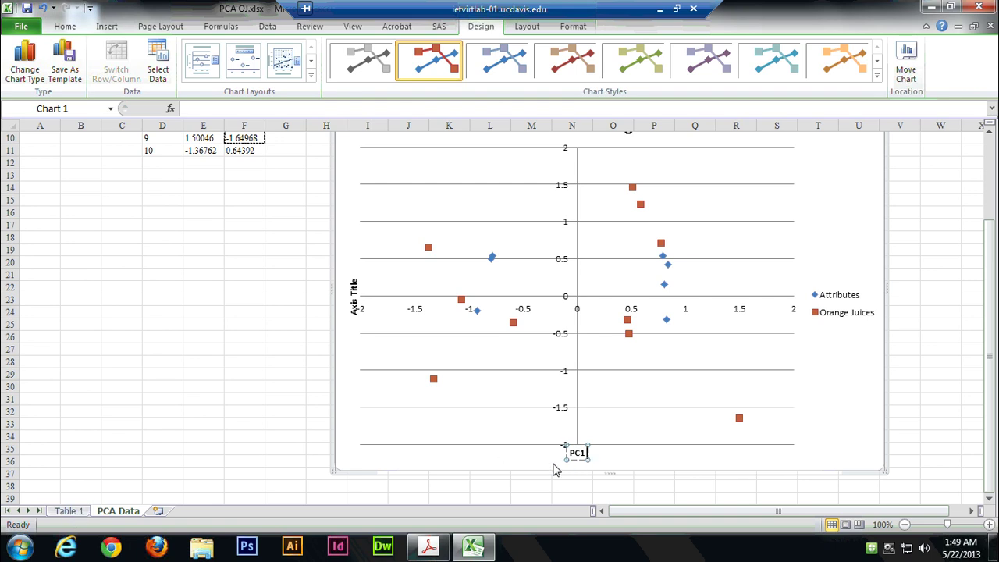
Step: Examine the eigenvalue table on the Table 1 sheet for the proportion of variance explained by the first component
left_click(69, 512)
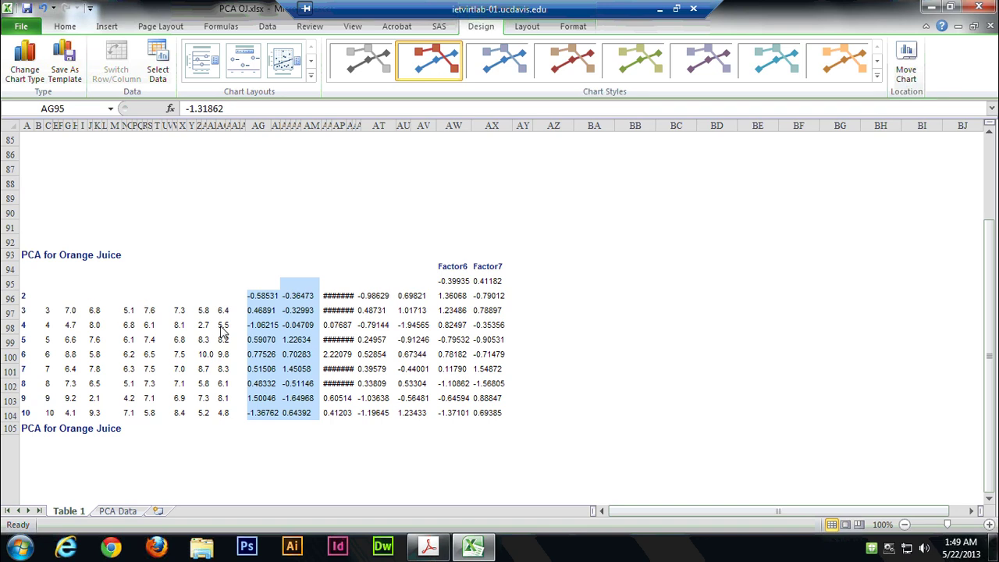
scroll(500, 305, "up", 10)
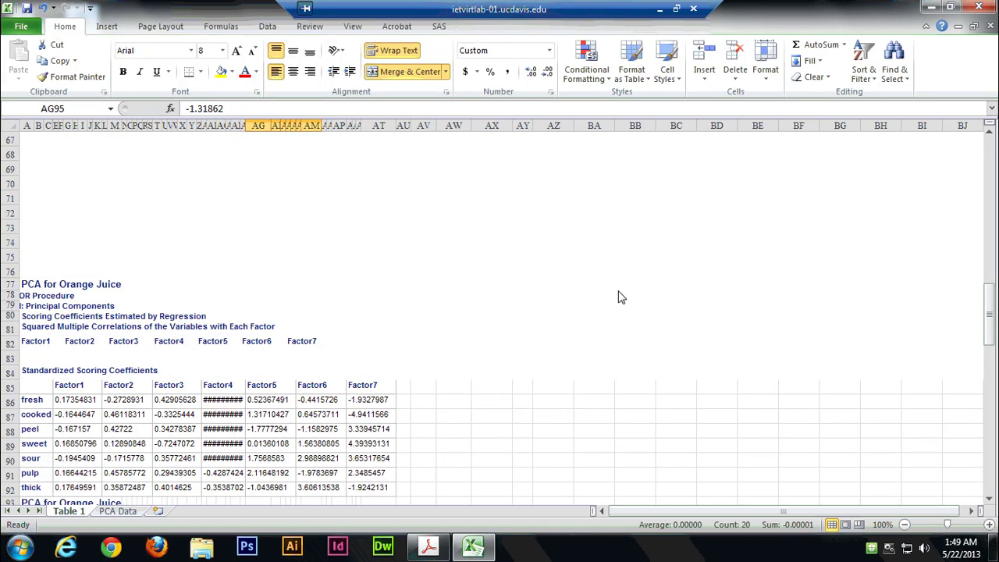
scroll(438, 305, "up", 5)
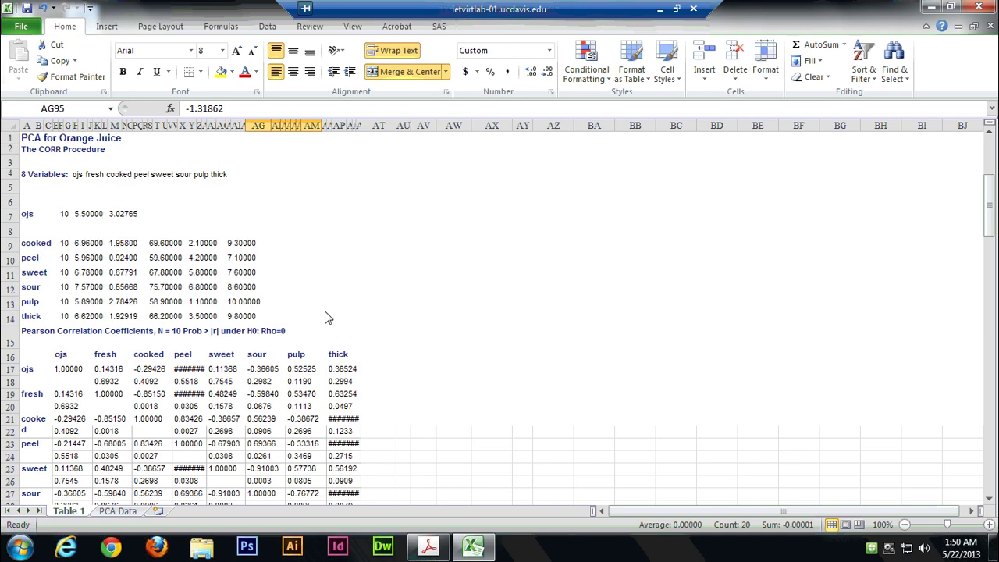
scroll(326, 316, "down", 3)
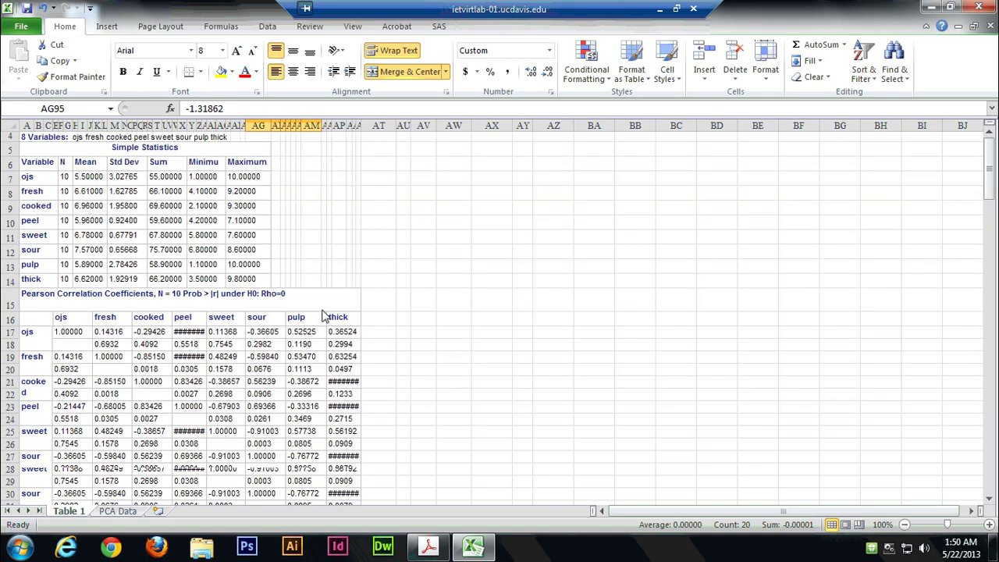
scroll(327, 316, "down", 5)
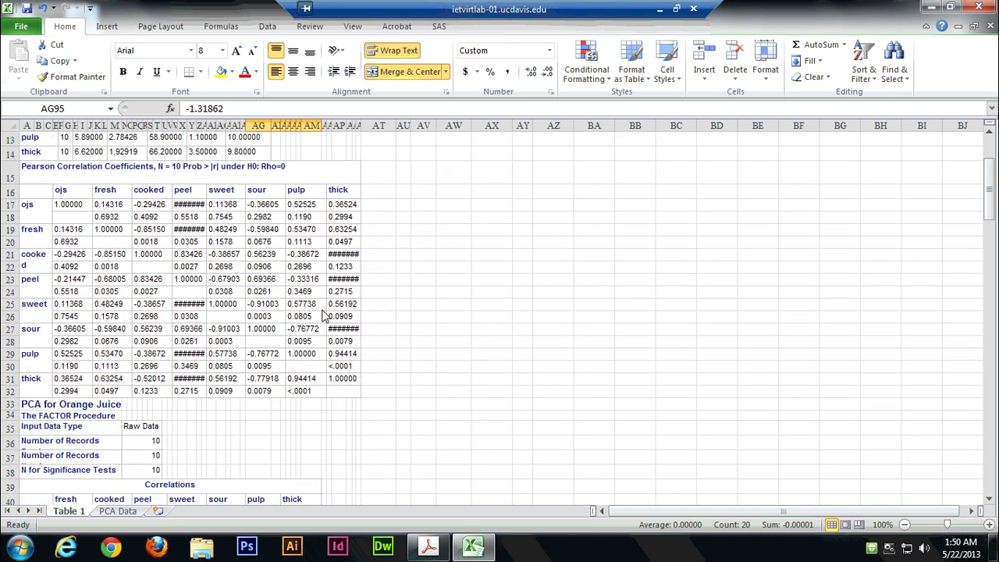
scroll(320, 311, "down", 5)
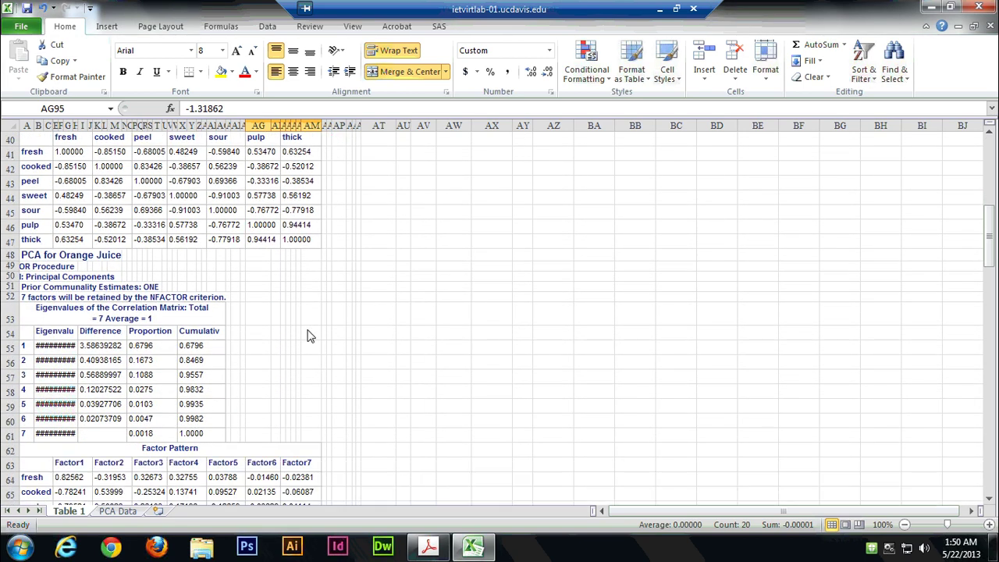
left_click(141, 350)
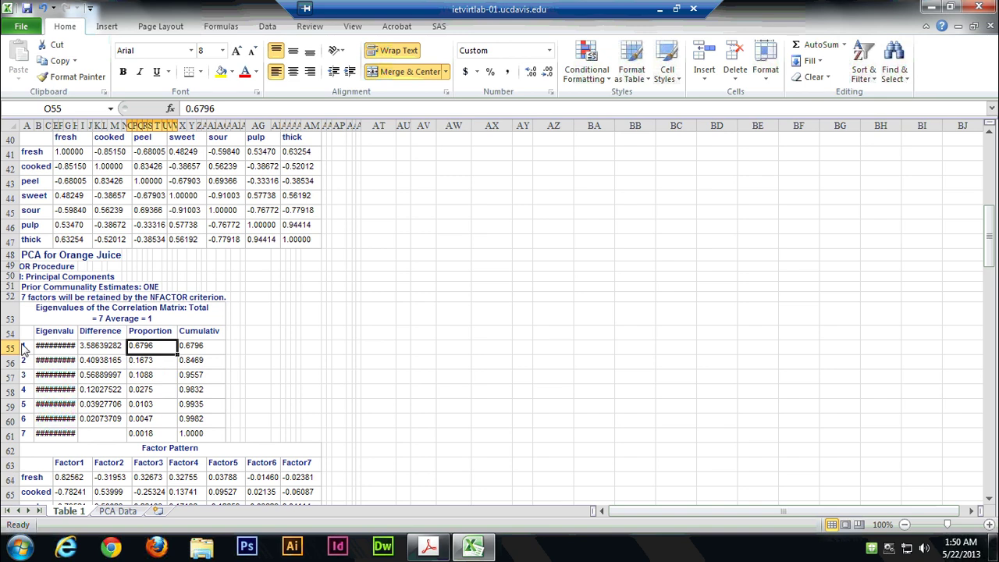
left_click_drag(24, 349, 152, 351)
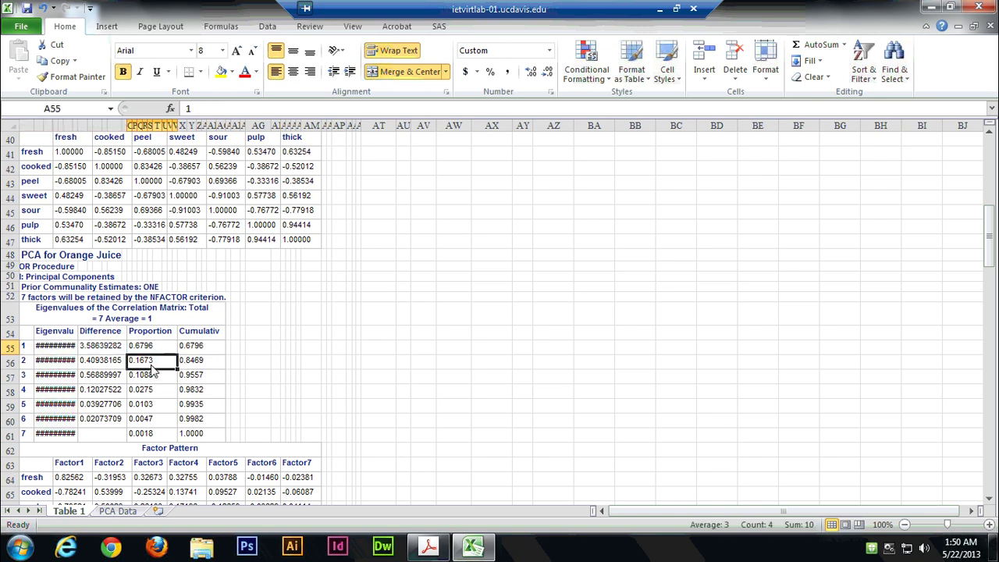
left_click(154, 348)
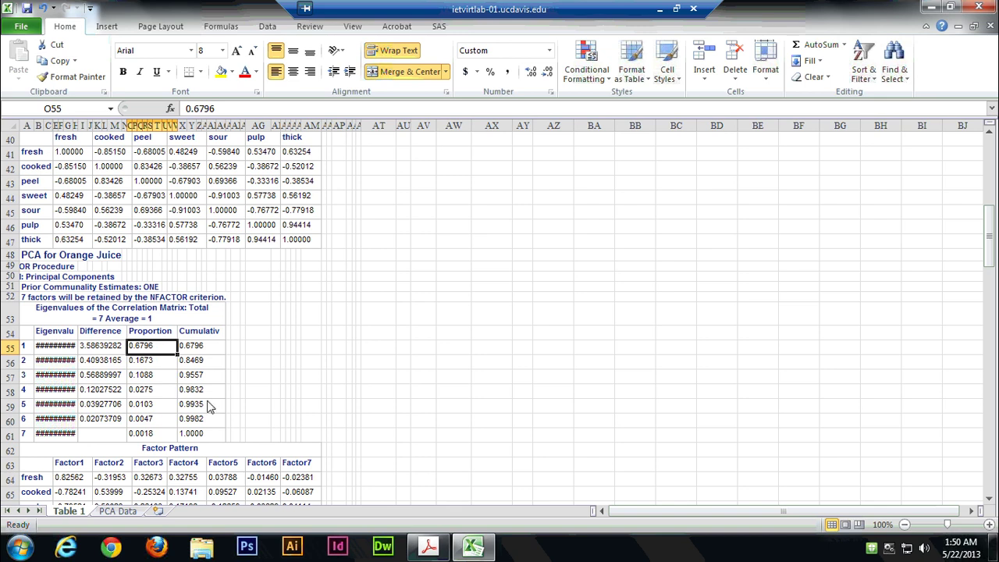
Step: Return to the PCA Data sheet and extend the horizontal axis title to "PC1 (68.0%)"
left_click(121, 512)
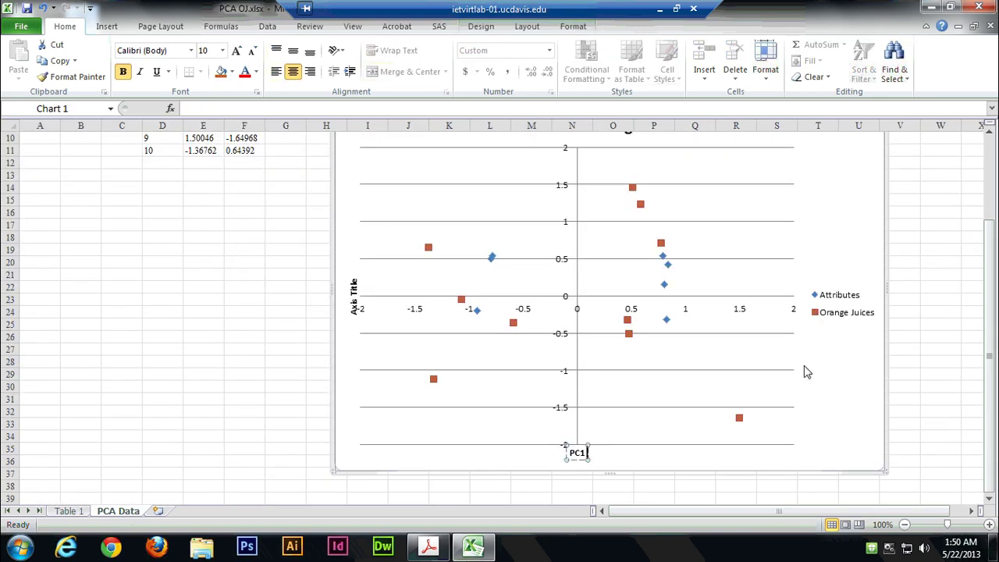
left_click_drag(575, 454, 587, 459)
left_click(585, 454)
type("(")
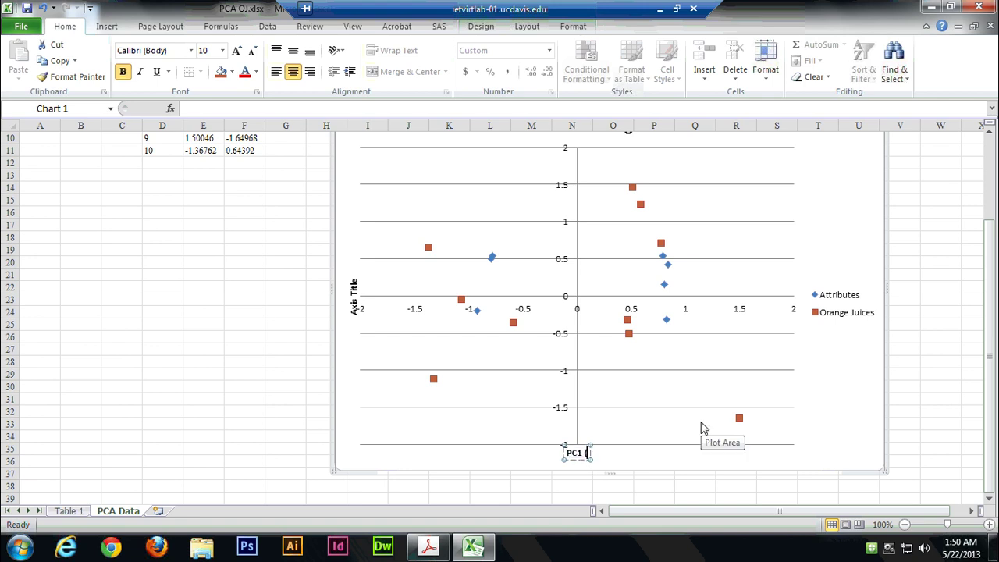
type("68.0%")
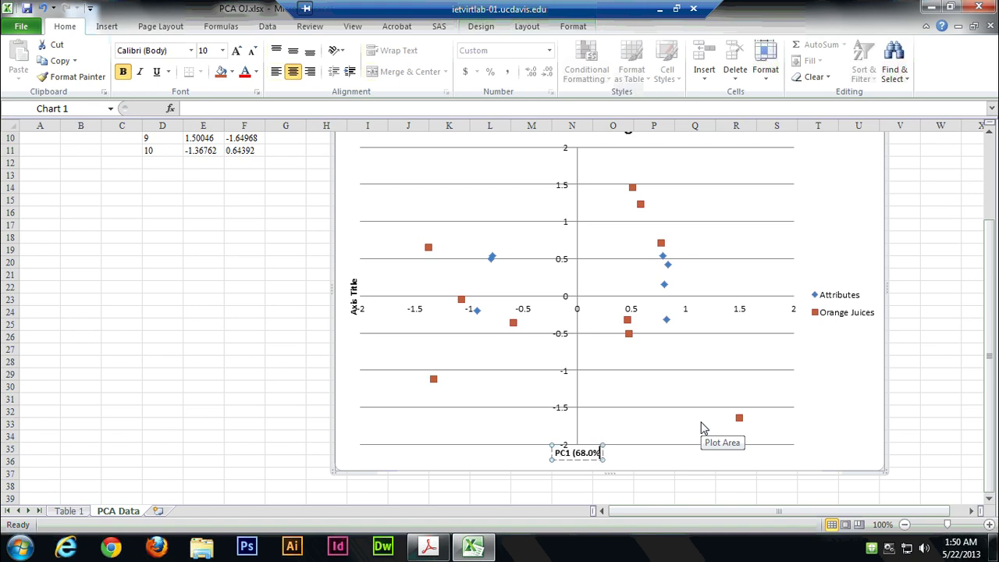
type(")")
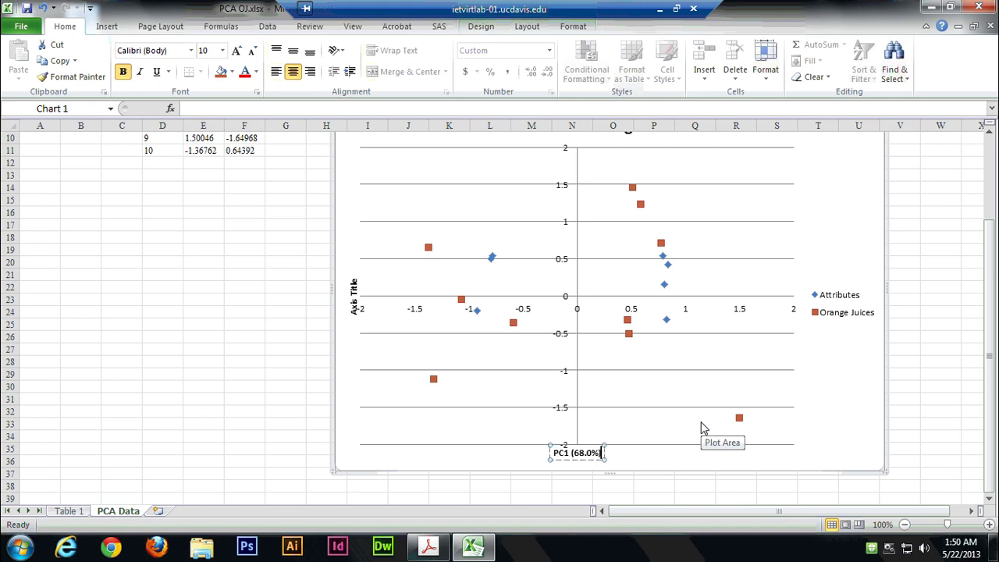
Step: Look up the second component's proportion on the Table 1 sheet and title the vertical axis "PC2 (16.7%)"
left_click(355, 301)
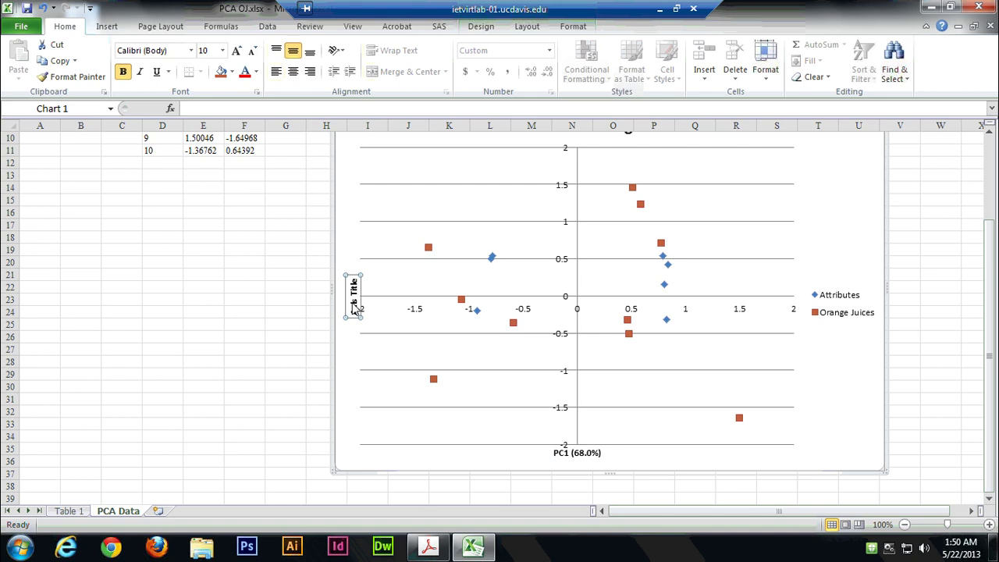
left_click(78, 512)
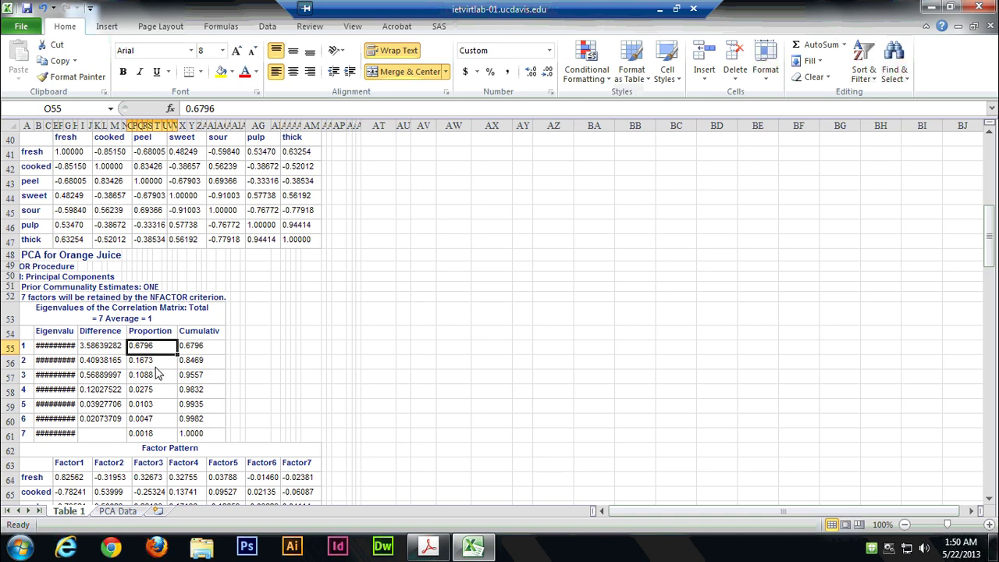
left_click(153, 364)
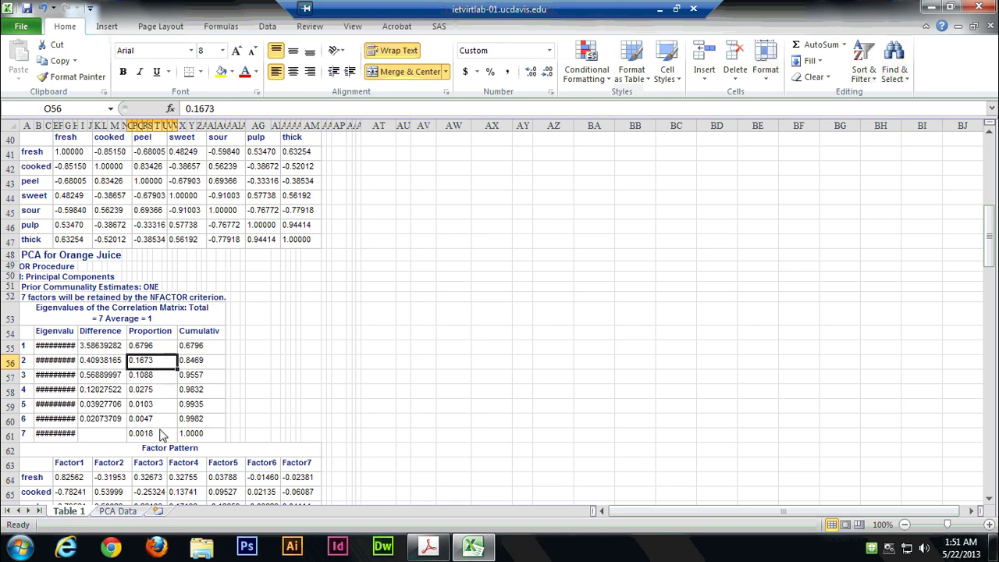
left_click(106, 514)
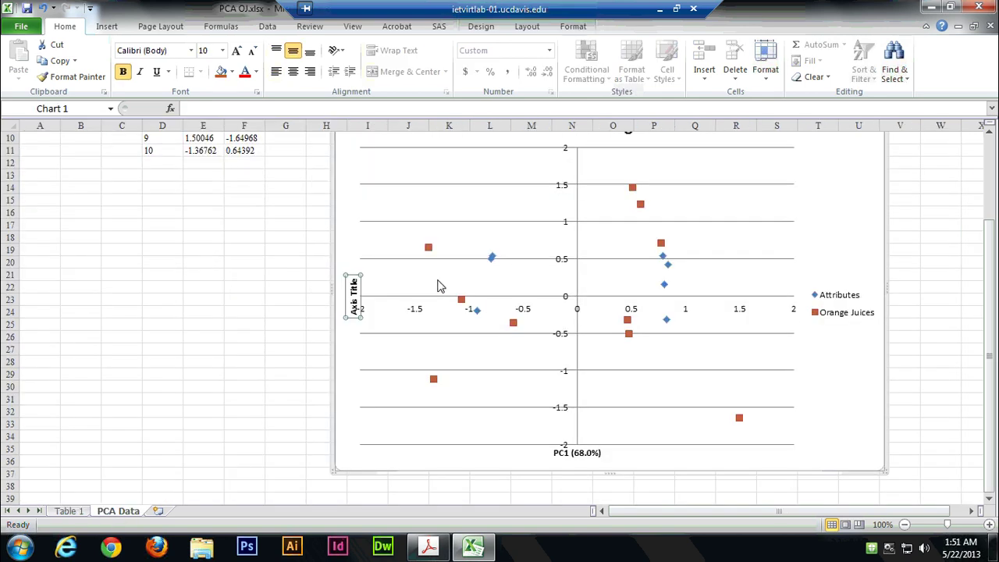
key("BackSpace")
key("BackSpace")
key("BackSpace")
key("BackSpace")
key("BackSpace")
key("BackSpace")
key("BackSpace")
key("BackSpace")
key("BackSpace")
key("BackSpace")
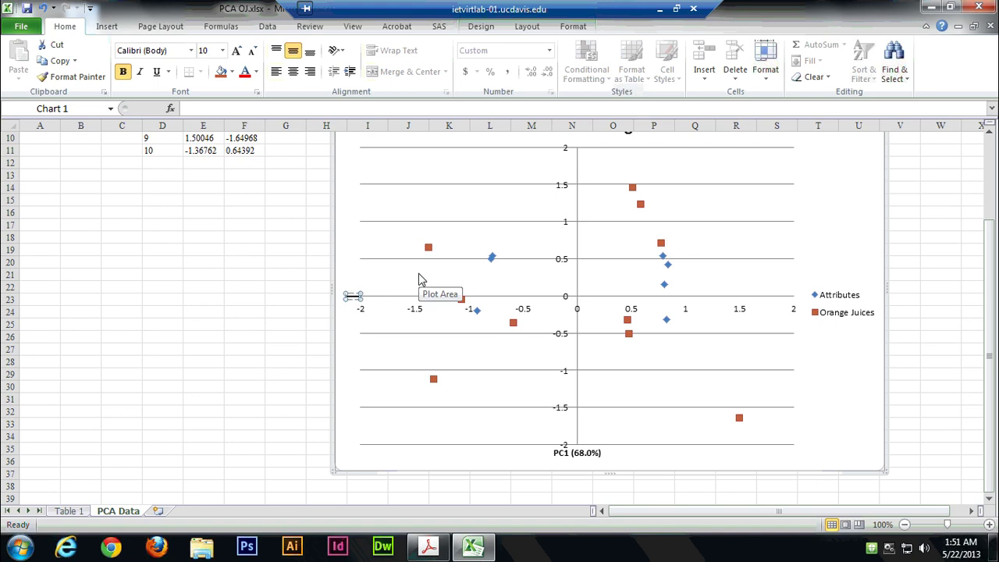
type("PC2 (16.7%)")
left_click(864, 382)
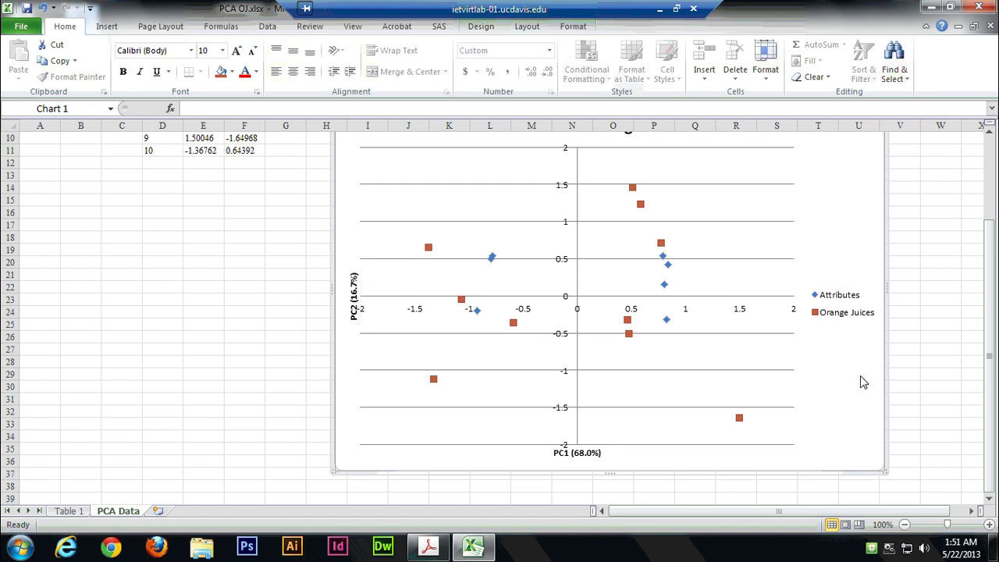
scroll(862, 380, "up", 1)
left_click(857, 342)
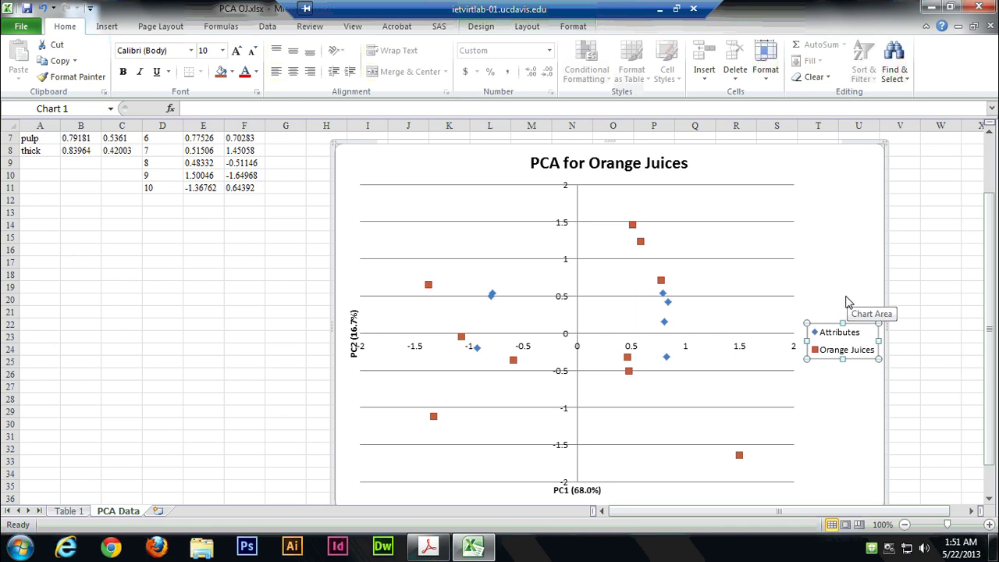
key("Delete")
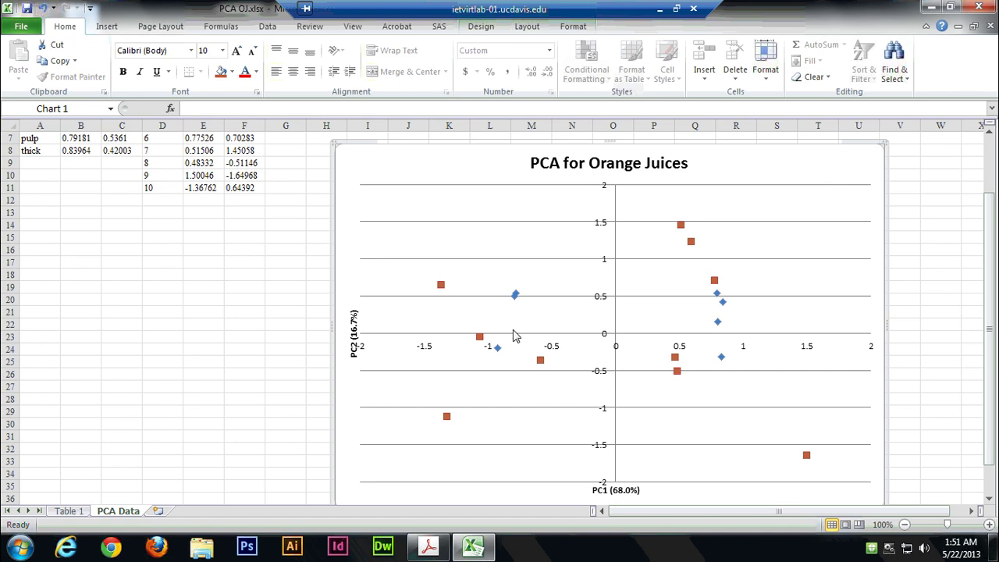
left_click(43, 9)
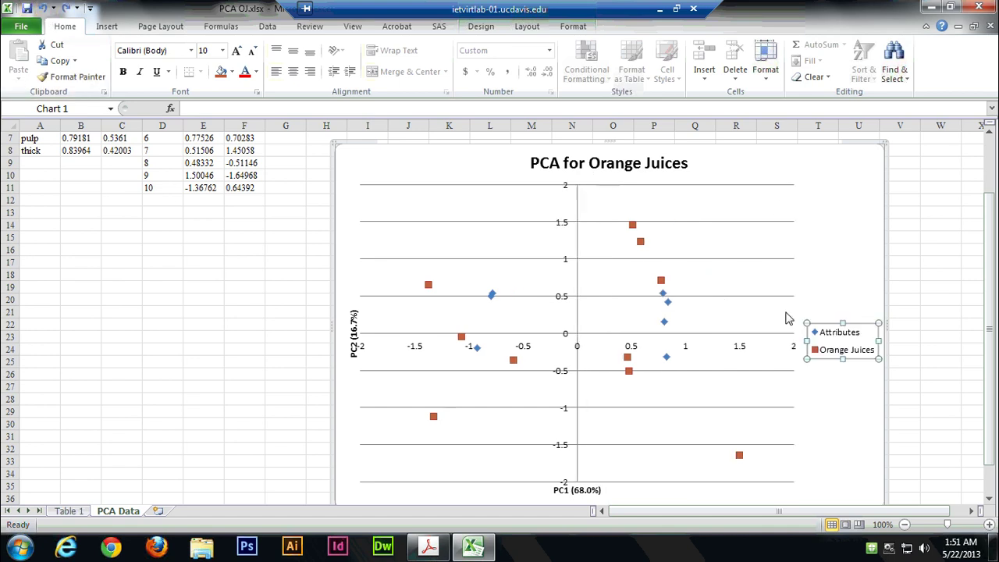
Step: Delete the legend and the horizontal major gridlines from the scatter chart
left_click(850, 311)
left_click(853, 346)
key("Delete")
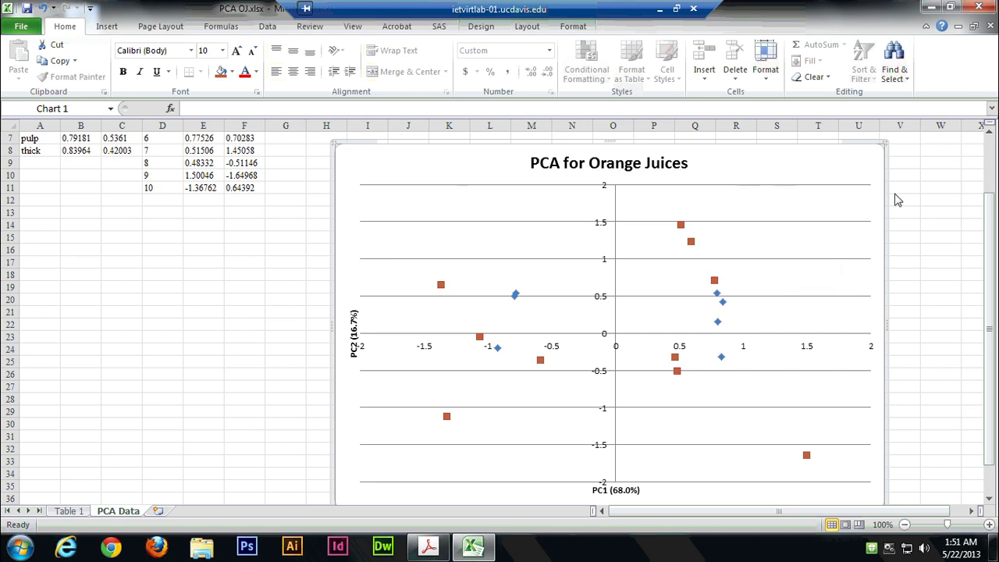
left_click(830, 227)
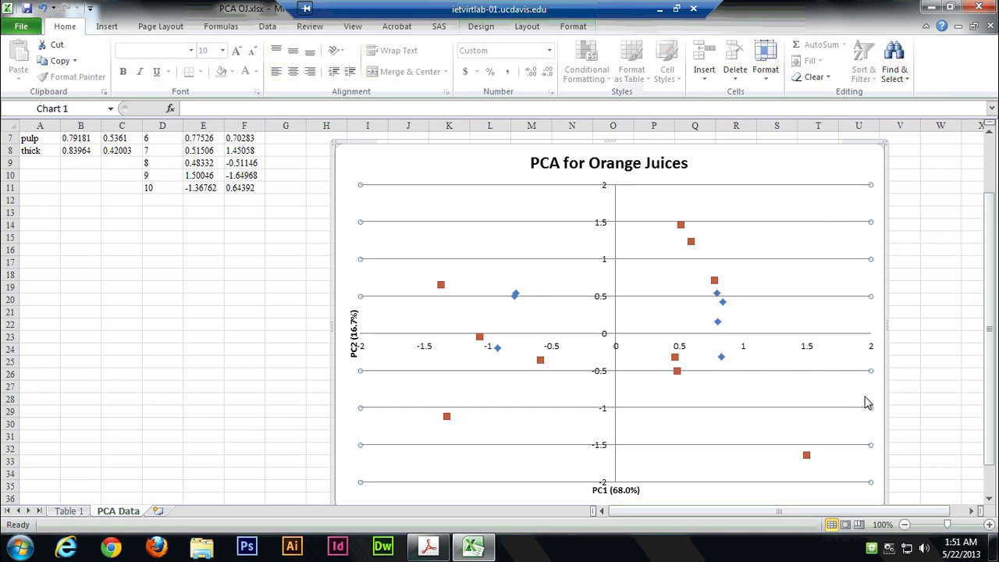
key("Delete")
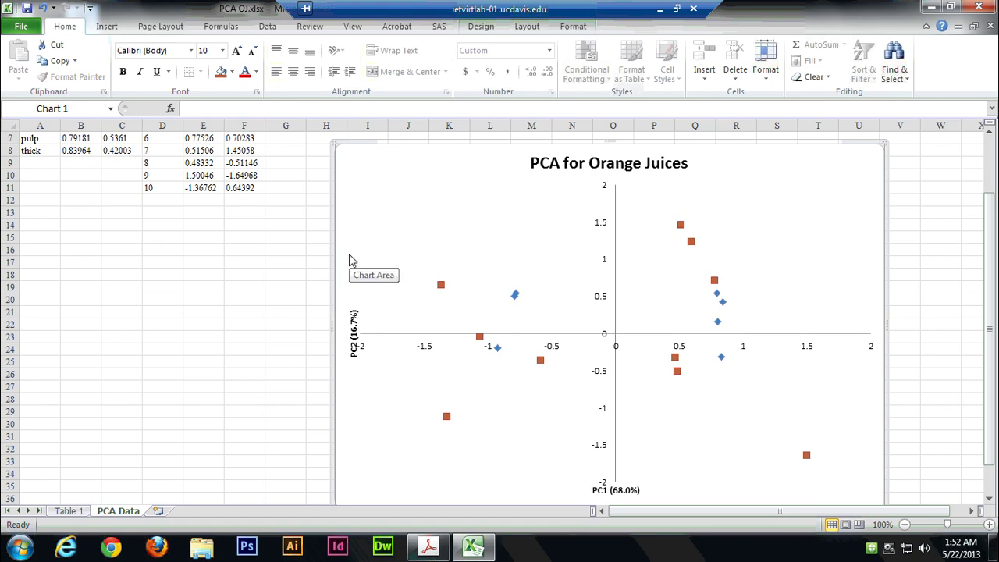
Step: Draw straight arrows from the origin to the two adjacent Attributes points near (-0.8, 0.5), about 1.39 and 1.45 inches wide
left_click(113, 27)
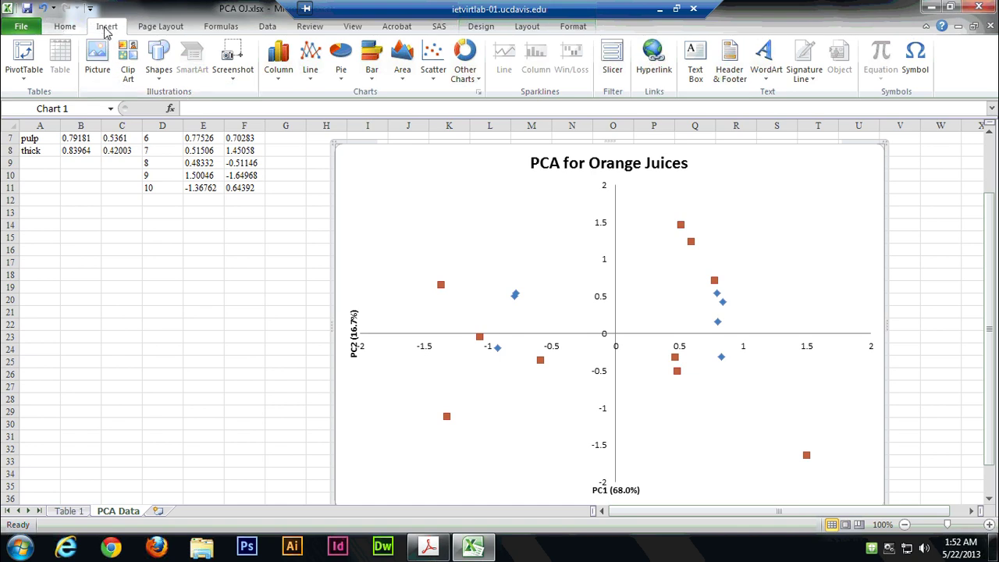
left_click(169, 75)
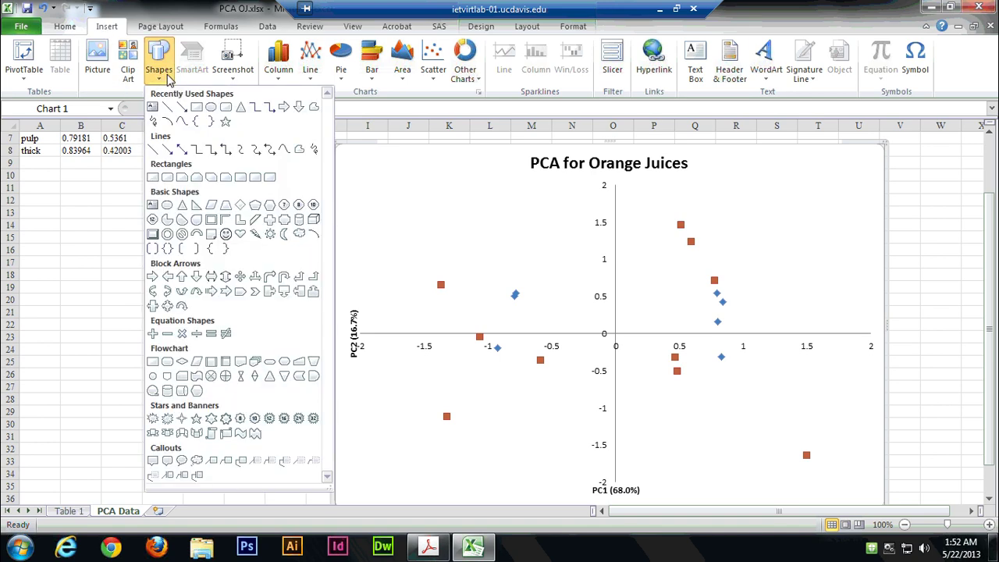
left_click(167, 150)
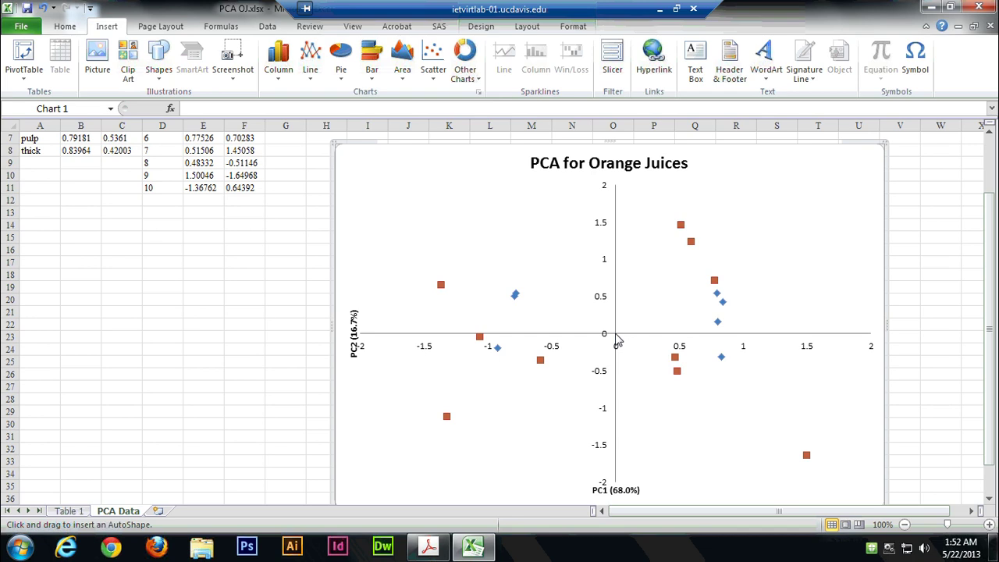
left_click_drag(614, 334, 518, 298)
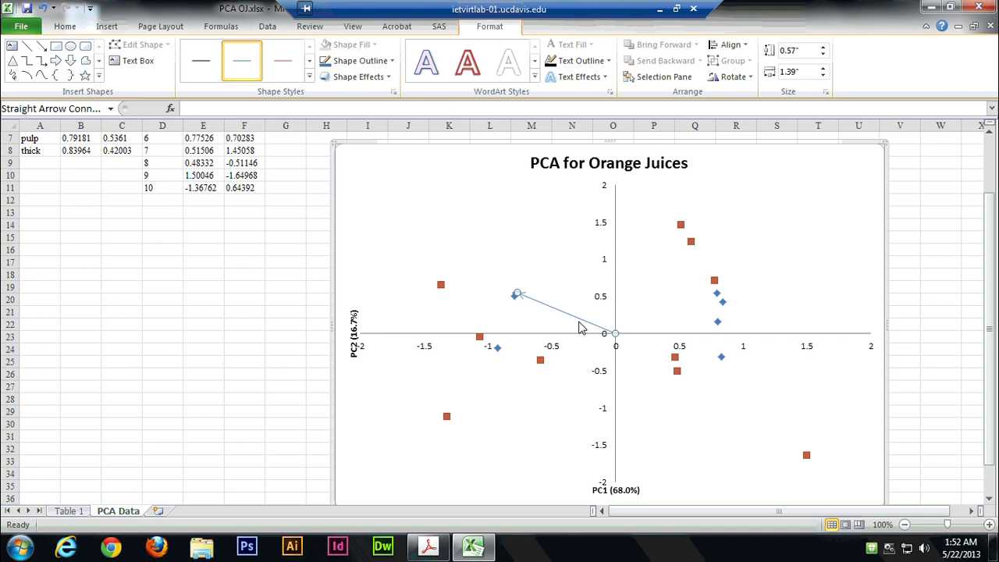
left_click(42, 46)
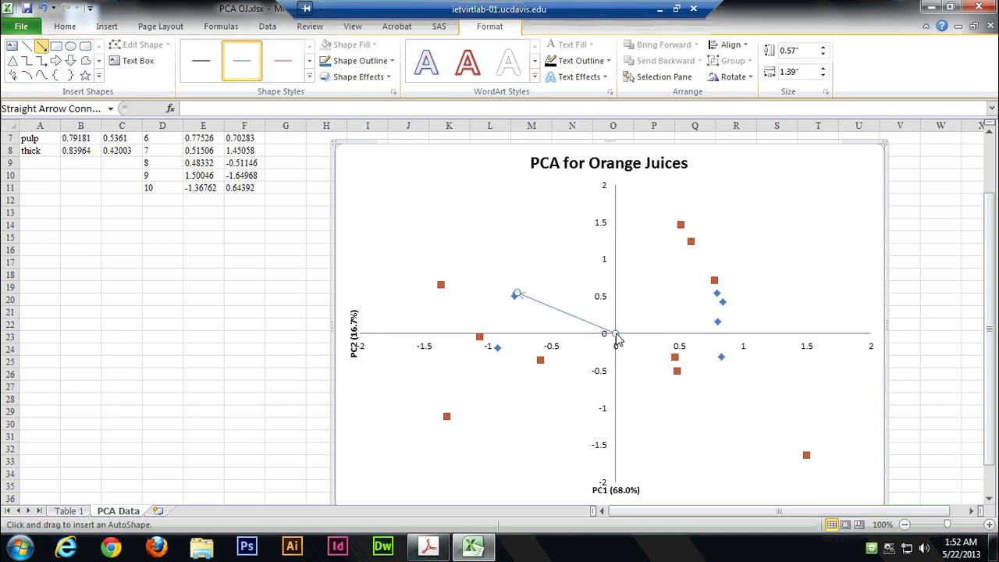
mouse_move(517, 294)
left_mouse_down()
mouse_move(522, 303)
mouse_move(515, 297)
left_mouse_up()
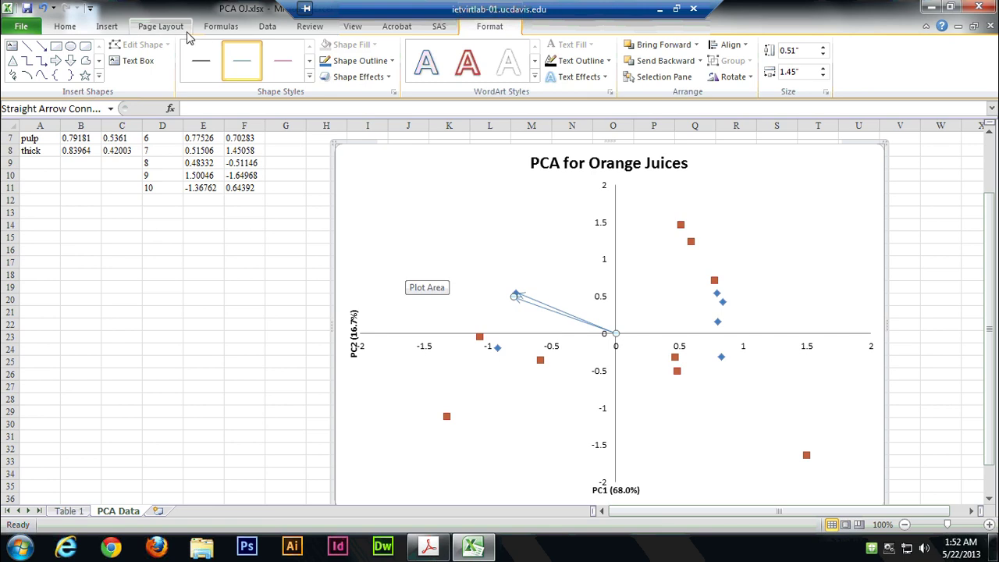
Step: Look up in the Attributes table which attribute belongs to the point at the upper arrow's tip
left_click(137, 62)
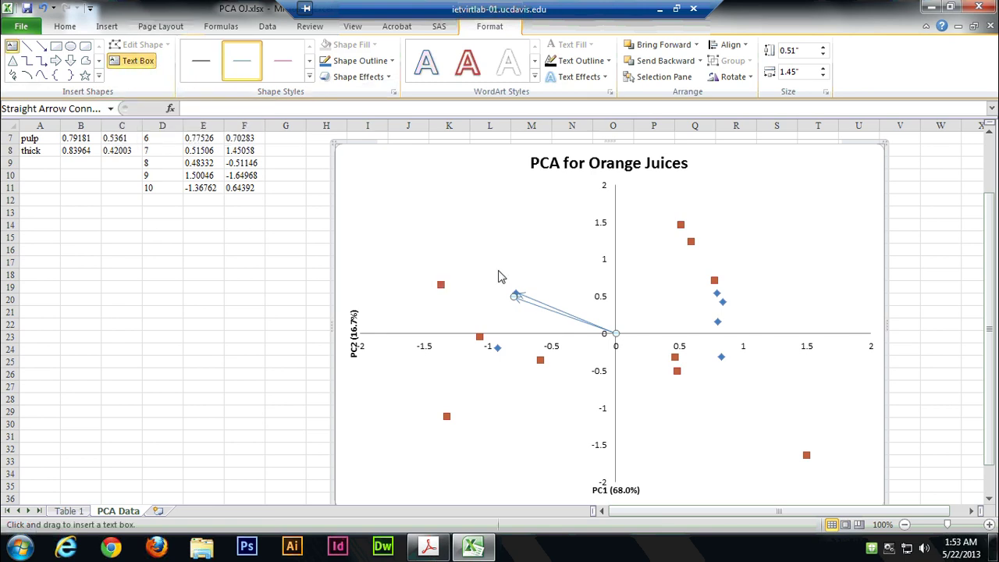
left_click_drag(491, 271, 545, 286)
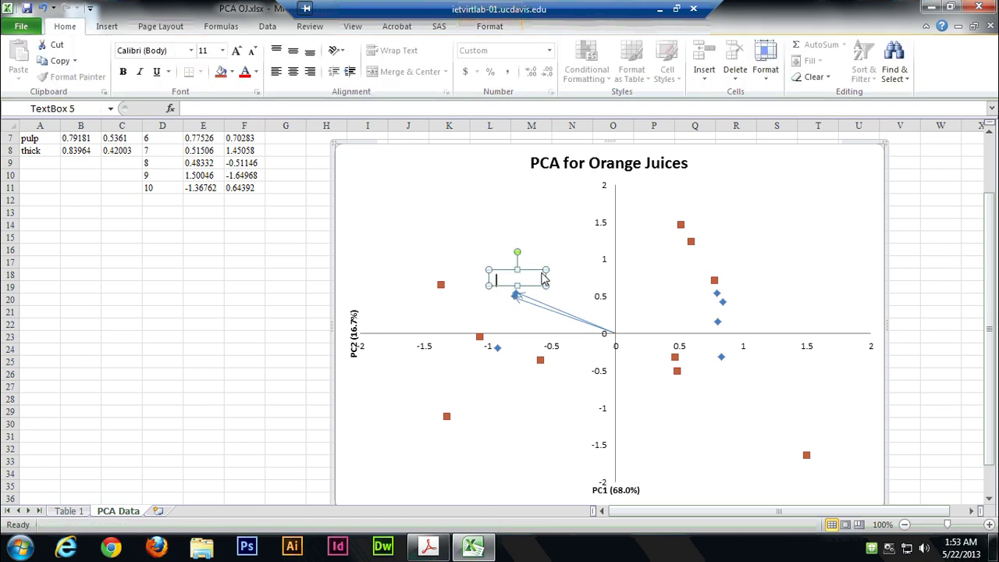
mouse_move(518, 296)
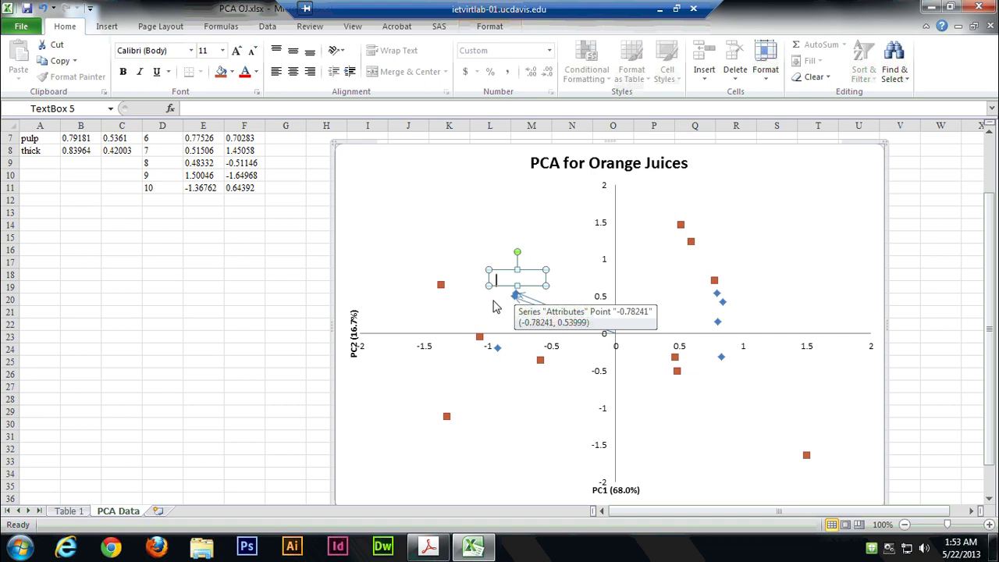
scroll(246, 312, "up", 2)
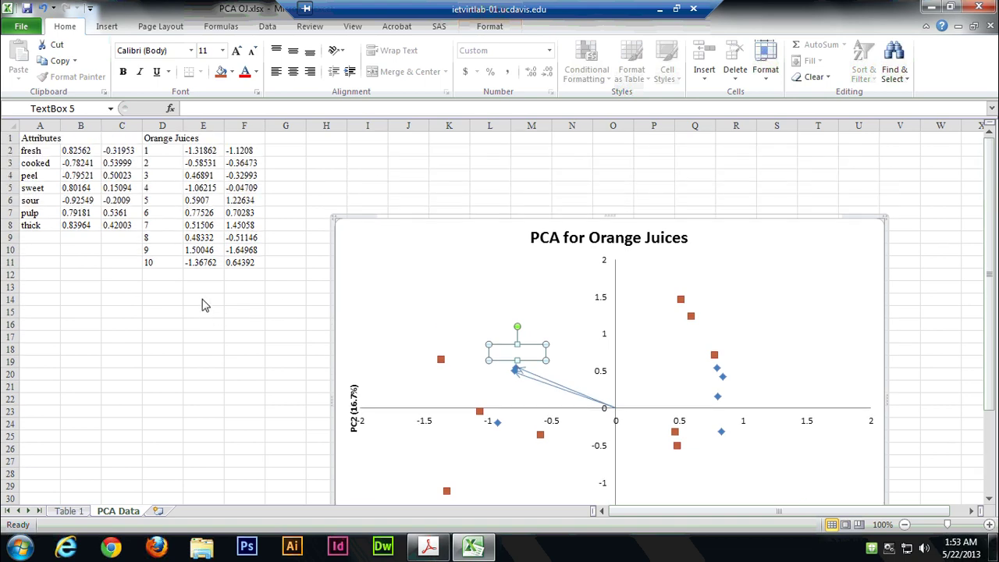
left_click(45, 168)
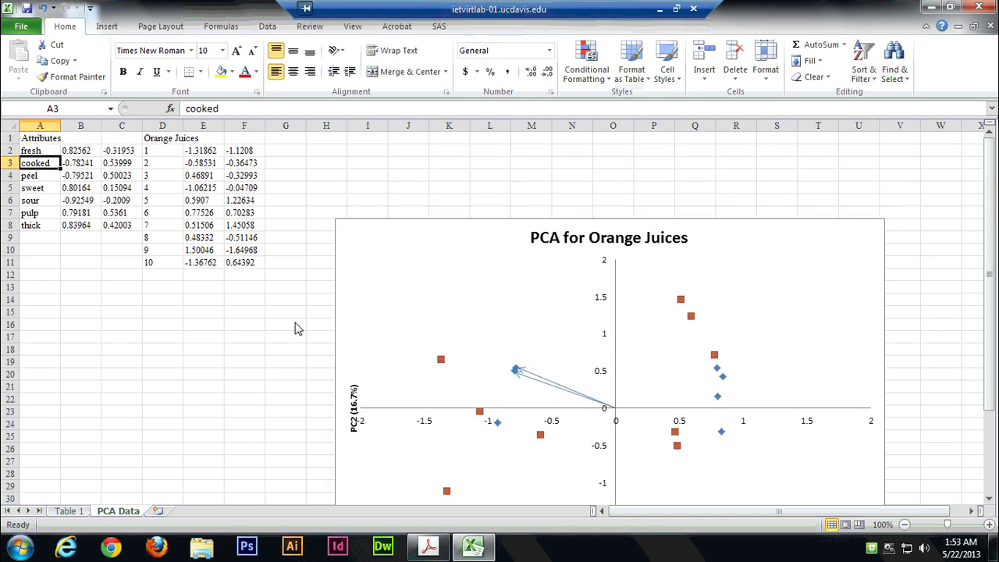
left_click(518, 361)
scroll(541, 364, "down", 1)
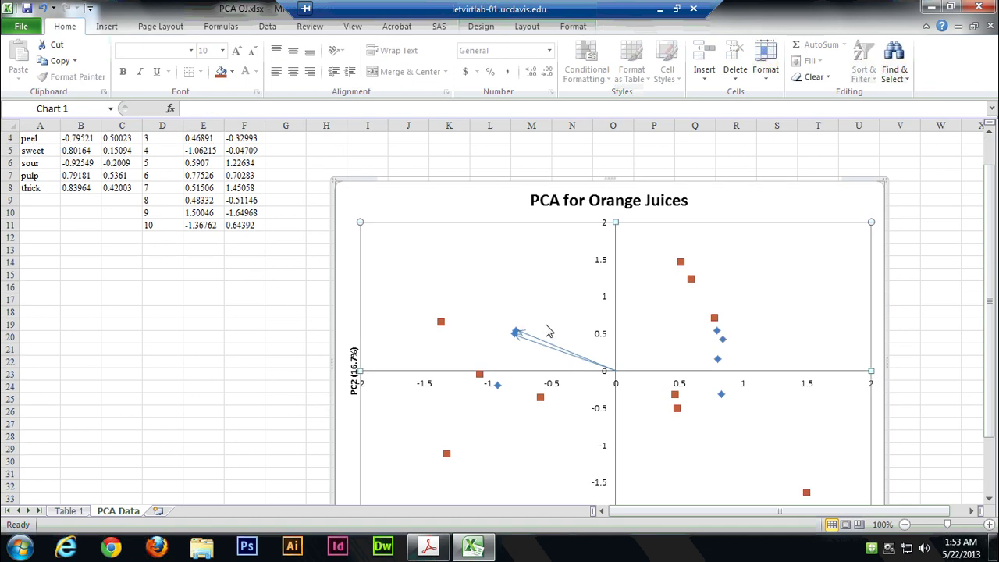
scroll(535, 320, "down", 1)
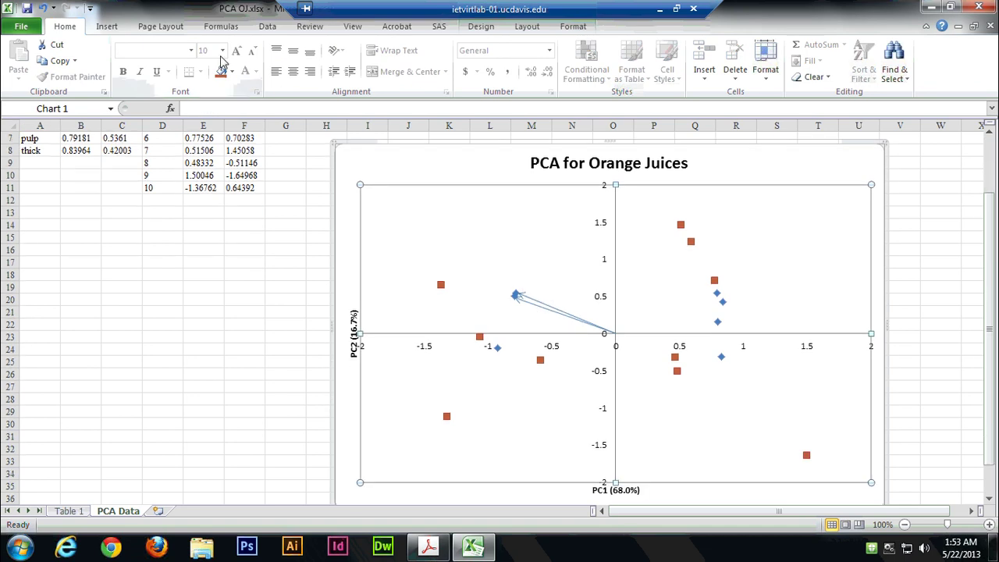
Step: Insert a text box reading "Cooked" in the chart, just above the tip of the upper arrow
left_click(107, 29)
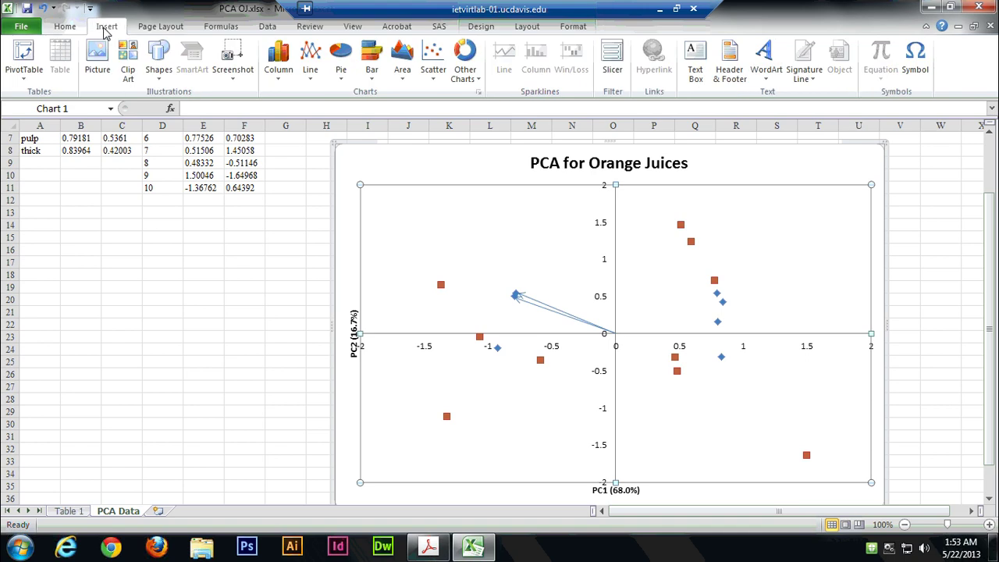
left_click(697, 64)
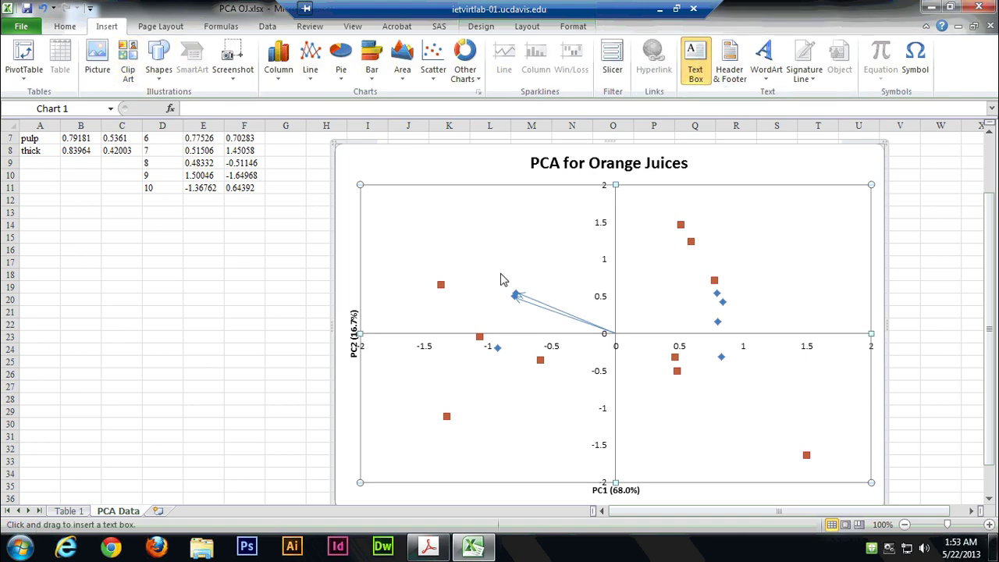
left_click_drag(498, 273, 553, 297)
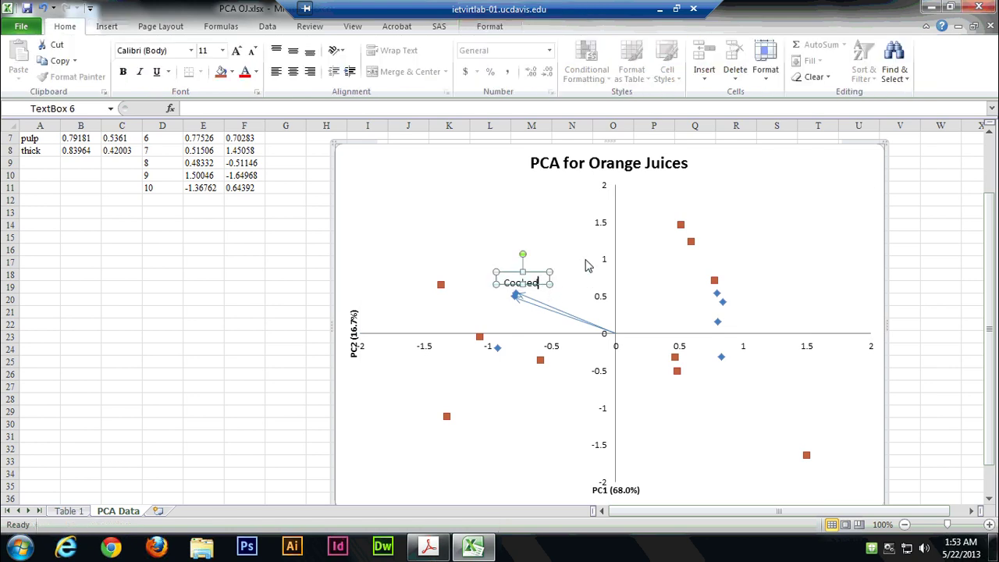
left_click(573, 257)
left_click(529, 278)
left_click_drag(511, 275, 504, 272)
left_click(535, 289)
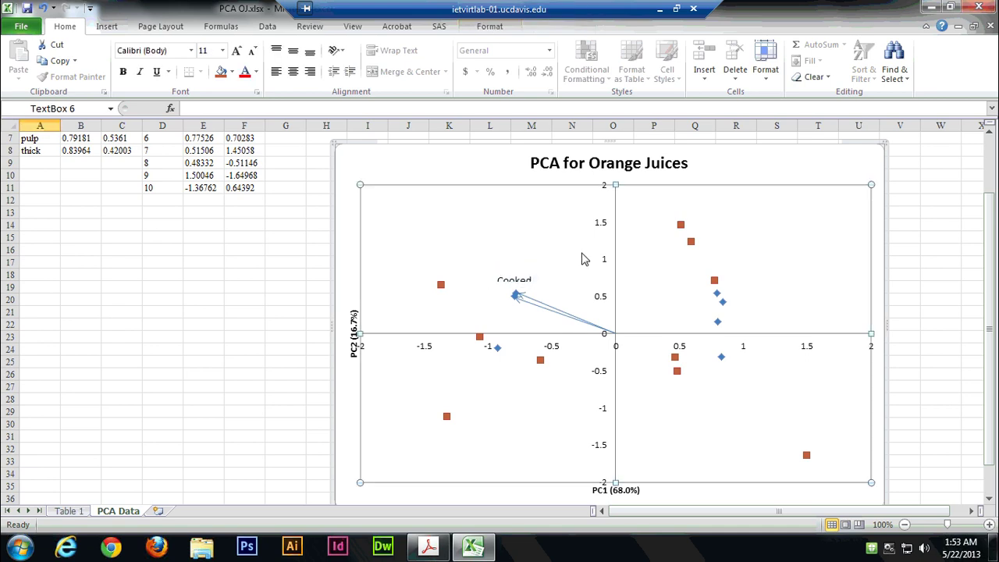
left_click(536, 287)
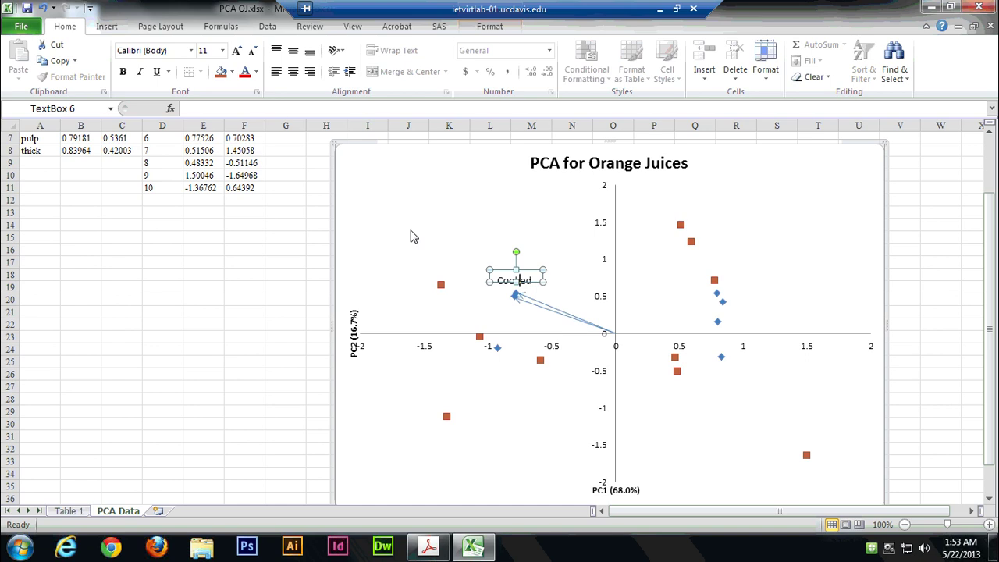
left_click(534, 281)
left_click(521, 285)
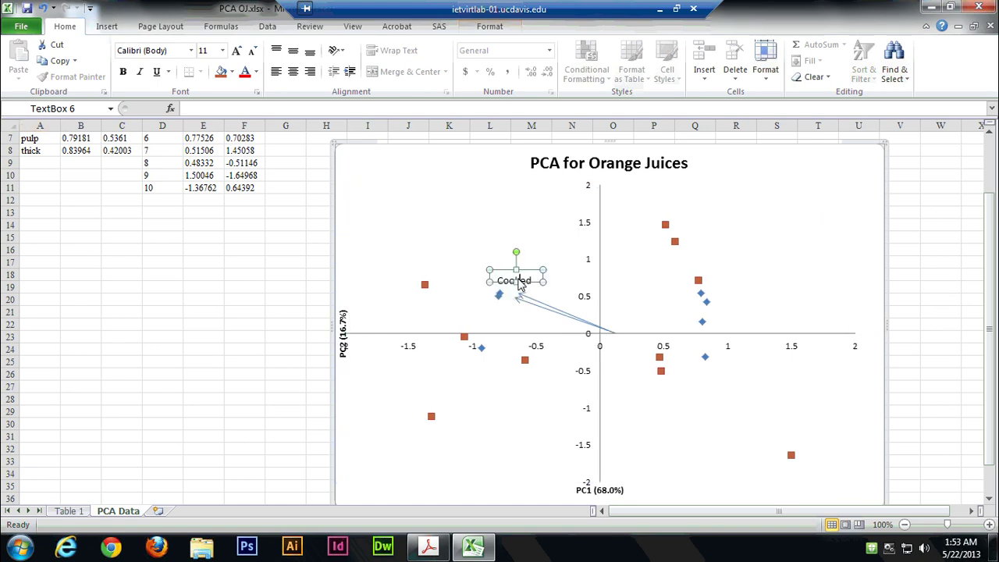
left_click(43, 8)
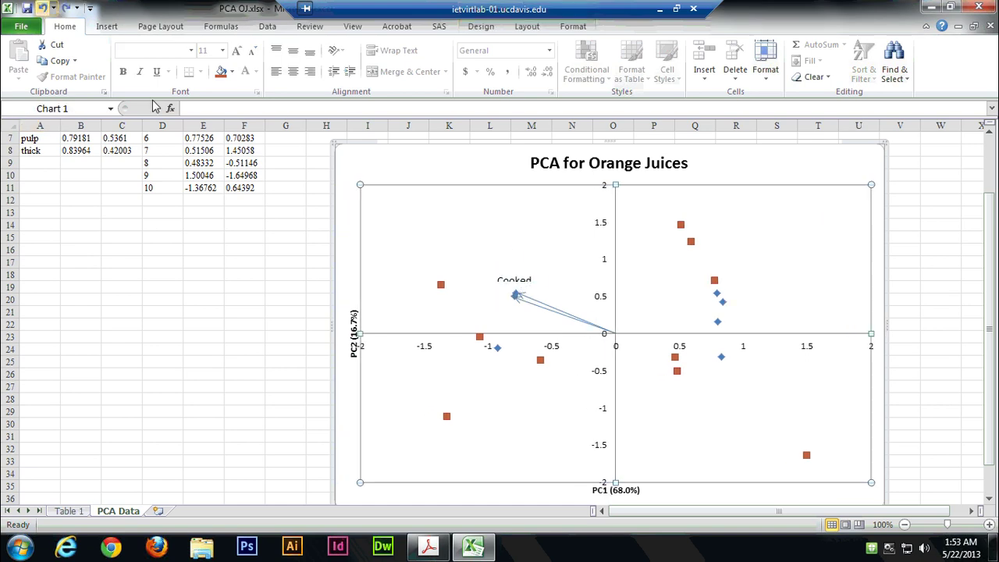
left_click(521, 281)
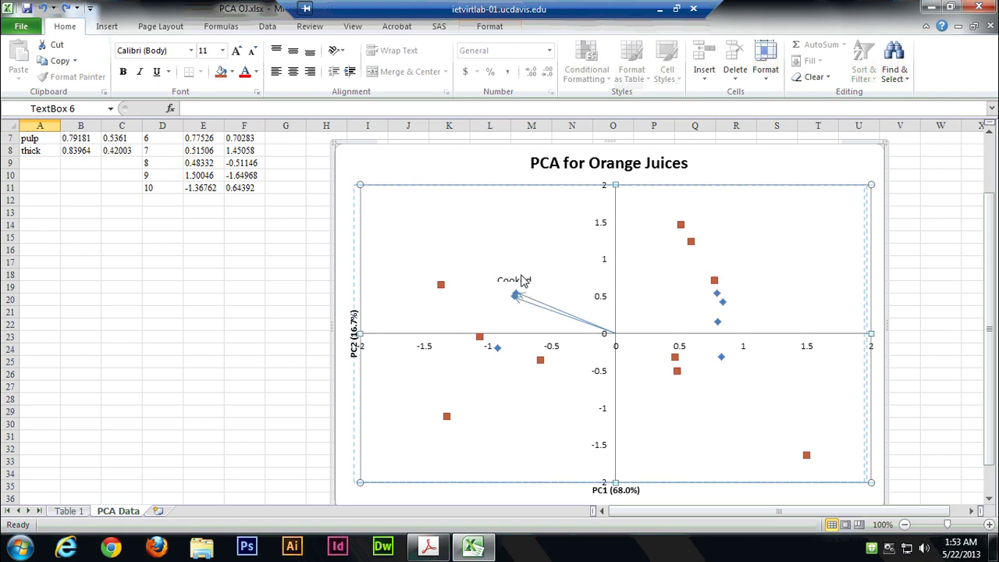
key("ctrl+z")
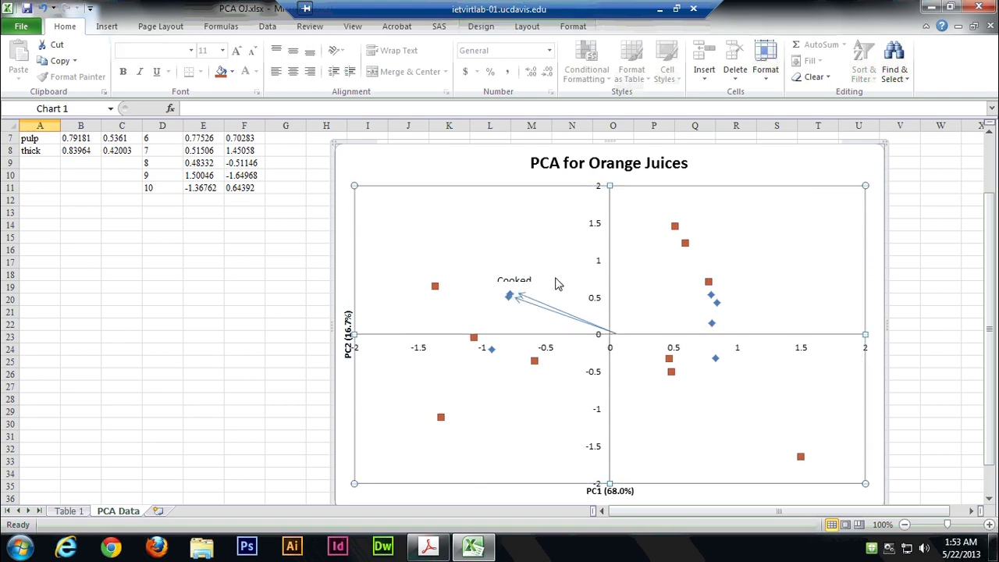
left_click(43, 8)
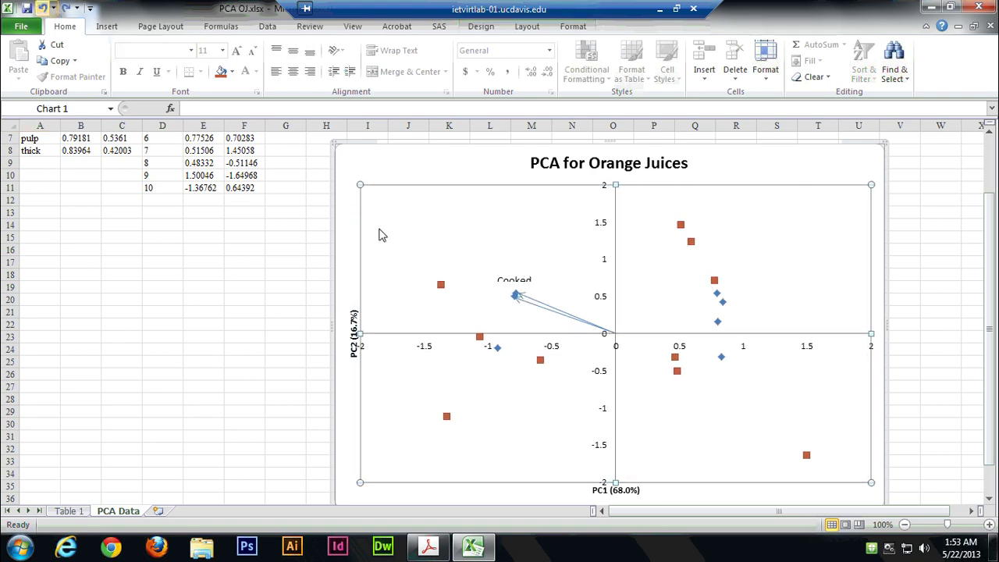
Step: Enlarge the "Cooked" text box downward so that its whole word fits inside
left_click(520, 279)
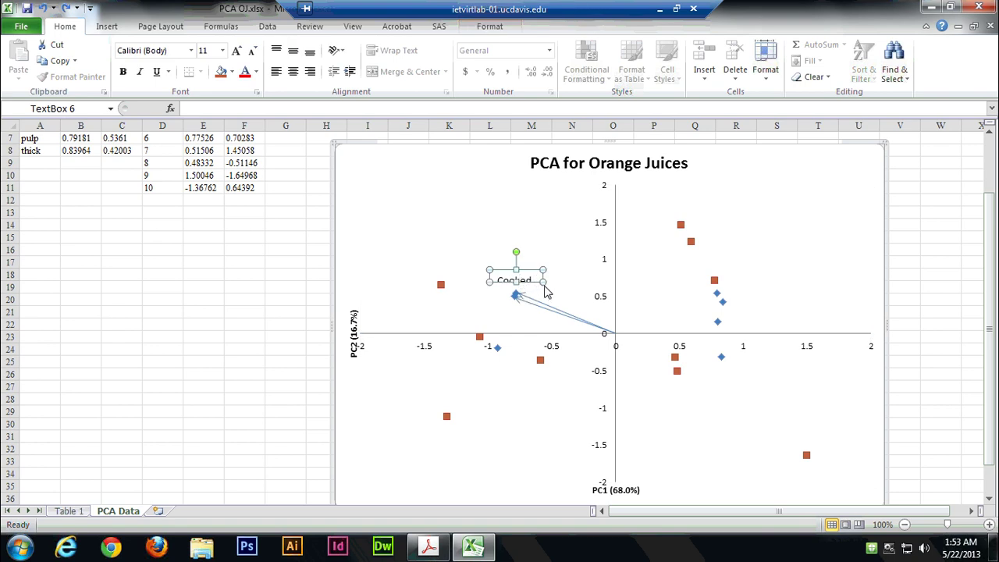
left_click_drag(544, 284, 548, 300)
left_click(584, 304)
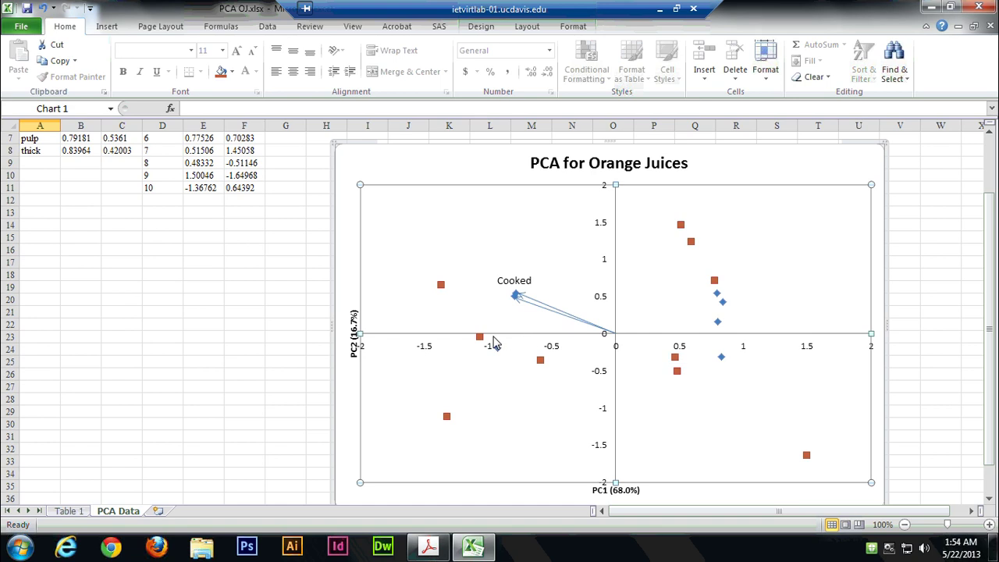
Step: Add data labels to the Orange Juices series in the scatter chart
mouse_move(442, 289)
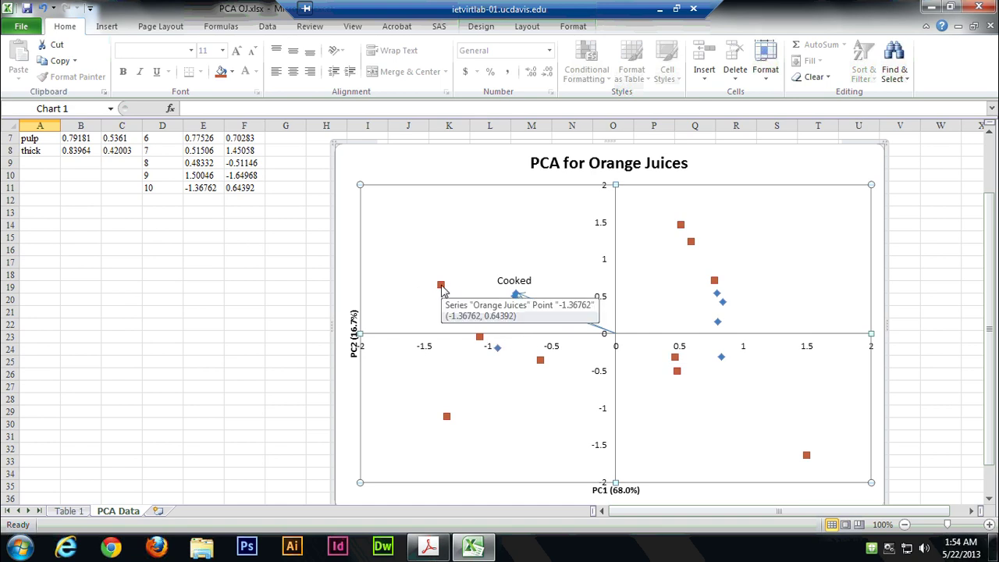
left_click(442, 287)
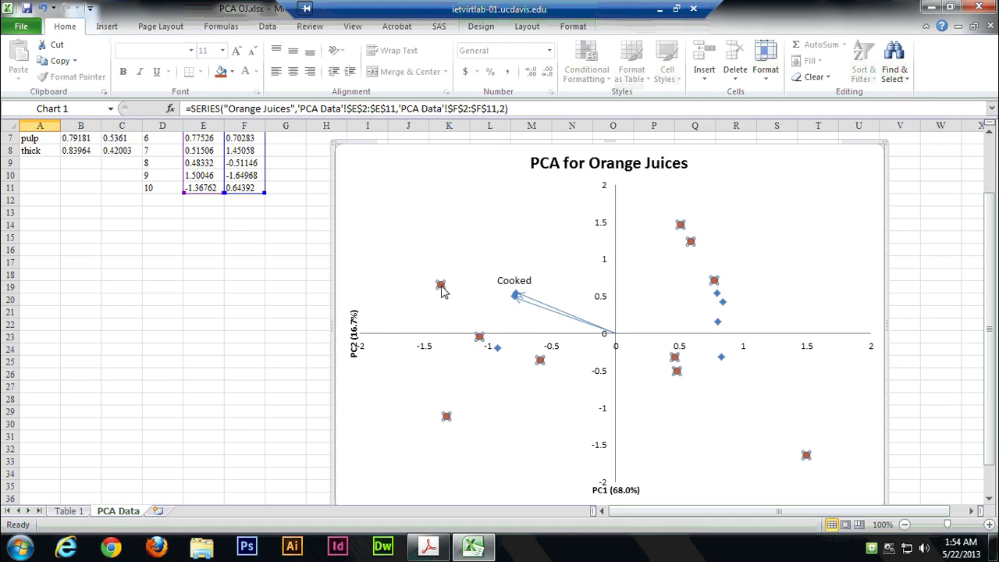
right_click(441, 288)
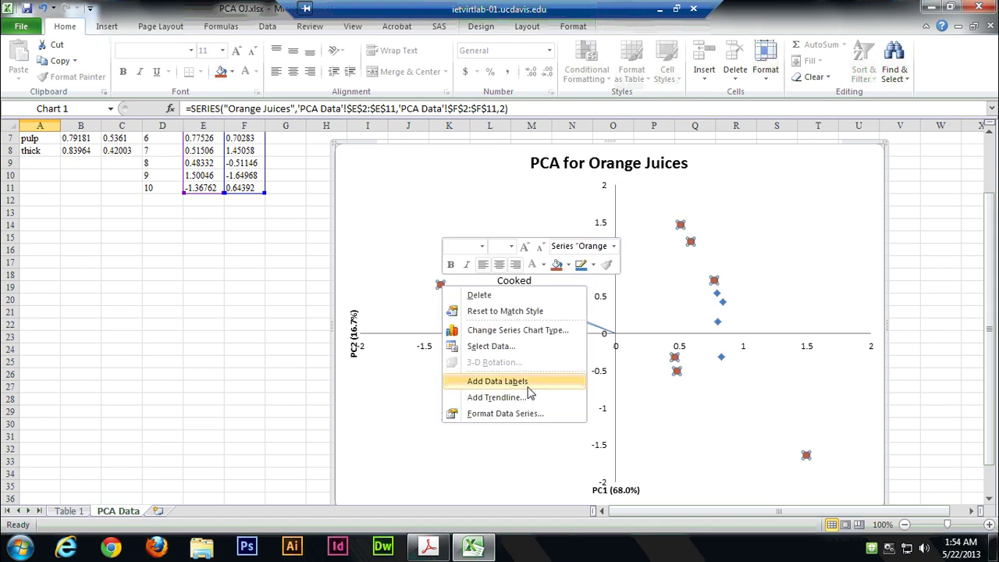
left_click(497, 381)
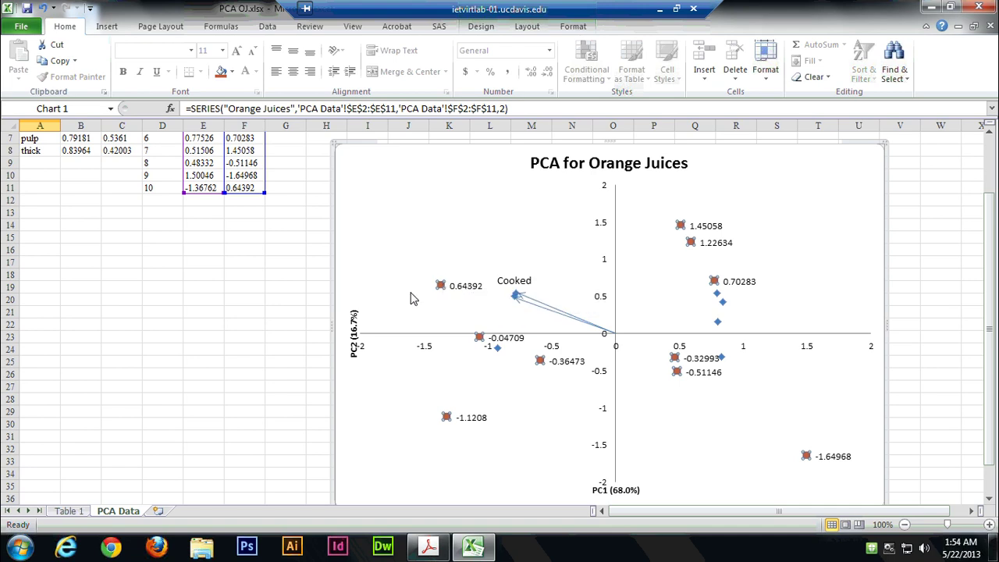
Step: Clear the text of the single data label reading 0.64392 beside the leftmost Orange Juices point
scroll(413, 299, "up", 2)
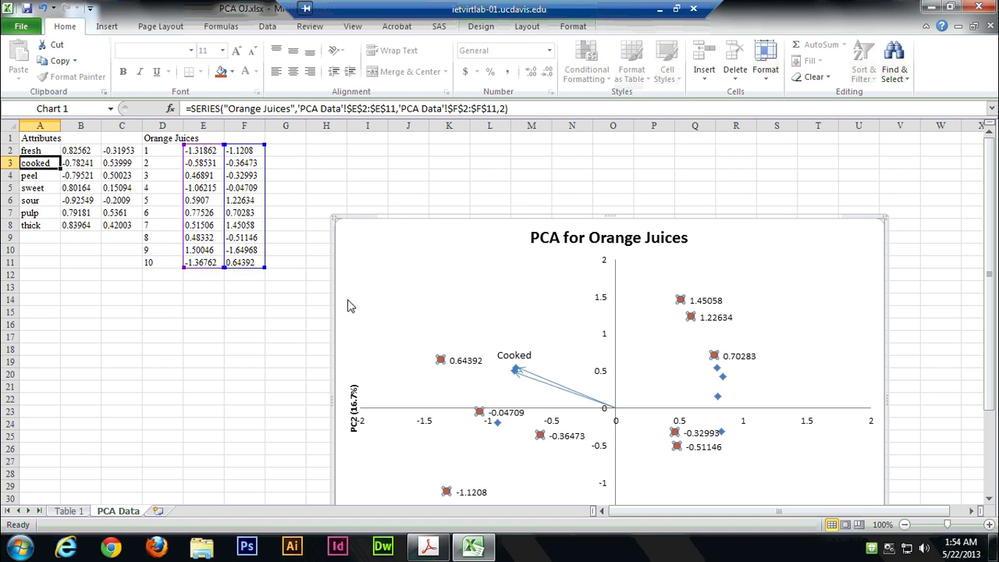
left_click(462, 363)
left_click(462, 363)
double_click(462, 363)
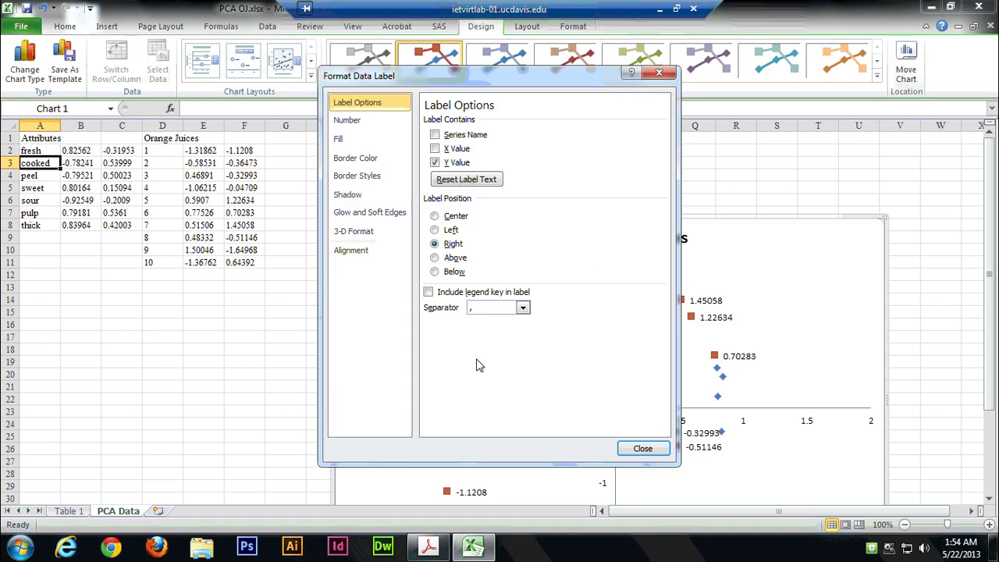
left_click(631, 445)
left_click(473, 362)
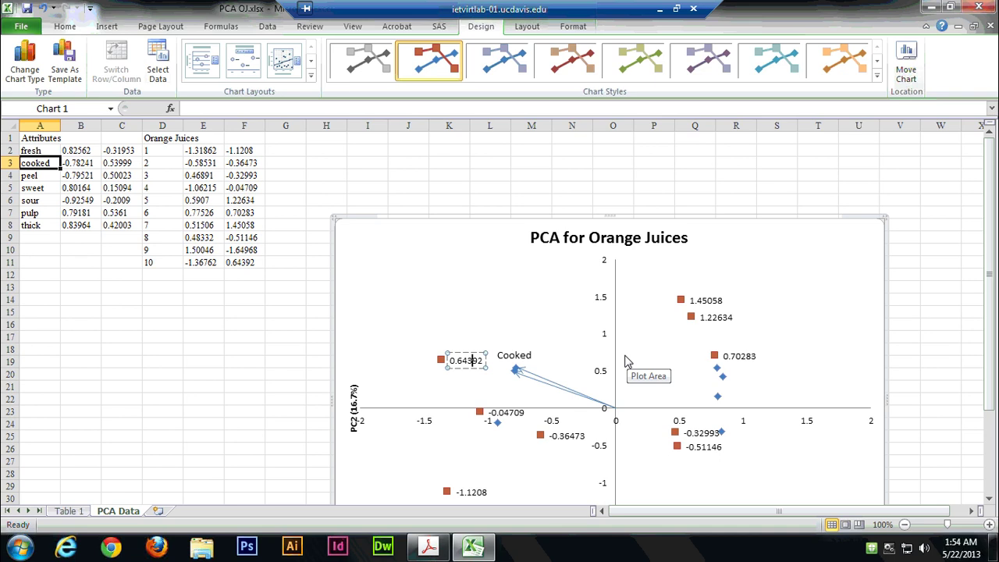
type("=")
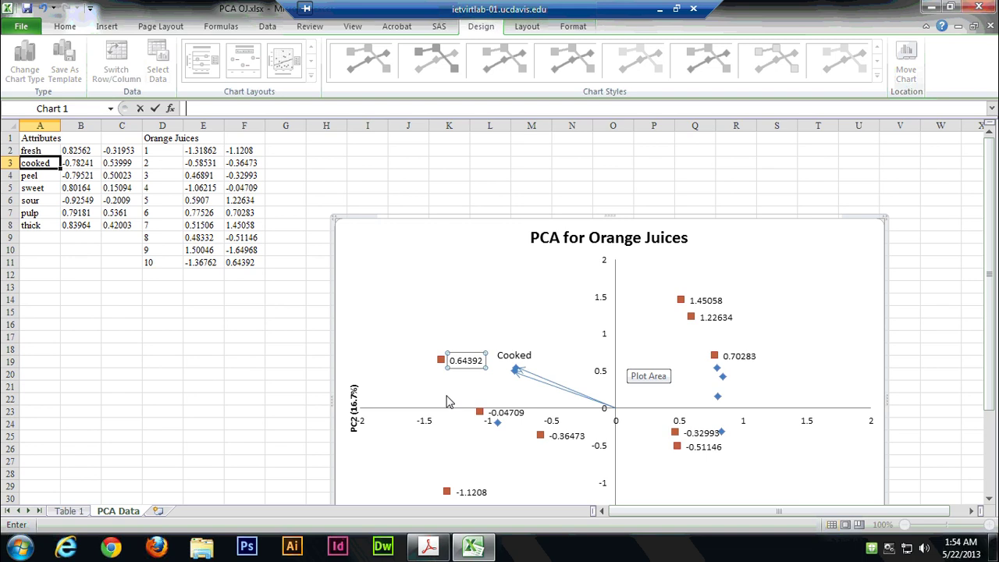
left_click(464, 362)
key("BackSpace")
key("BackSpace")
key("BackSpace")
key("Delete")
key("Delete")
key("Delete")
key("Delete")
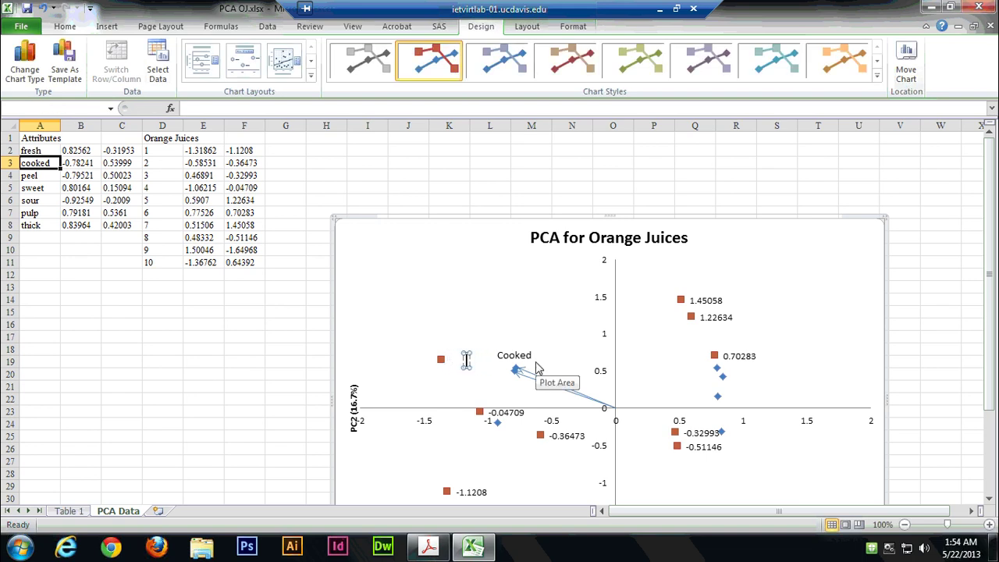
Step: Set the emptied data label to bold, red, size 16 text and enter "10" as its content
left_click(67, 28)
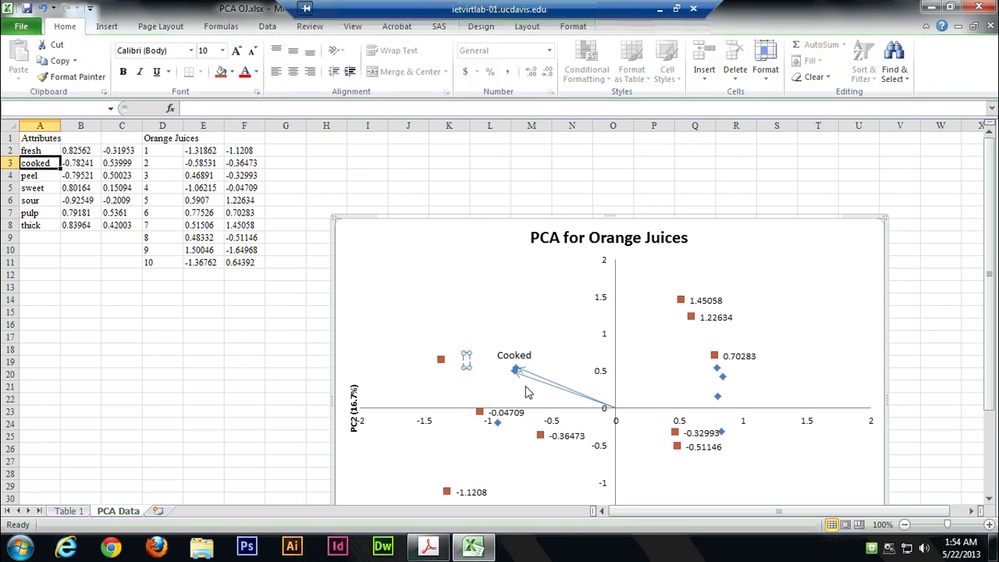
left_click(222, 50)
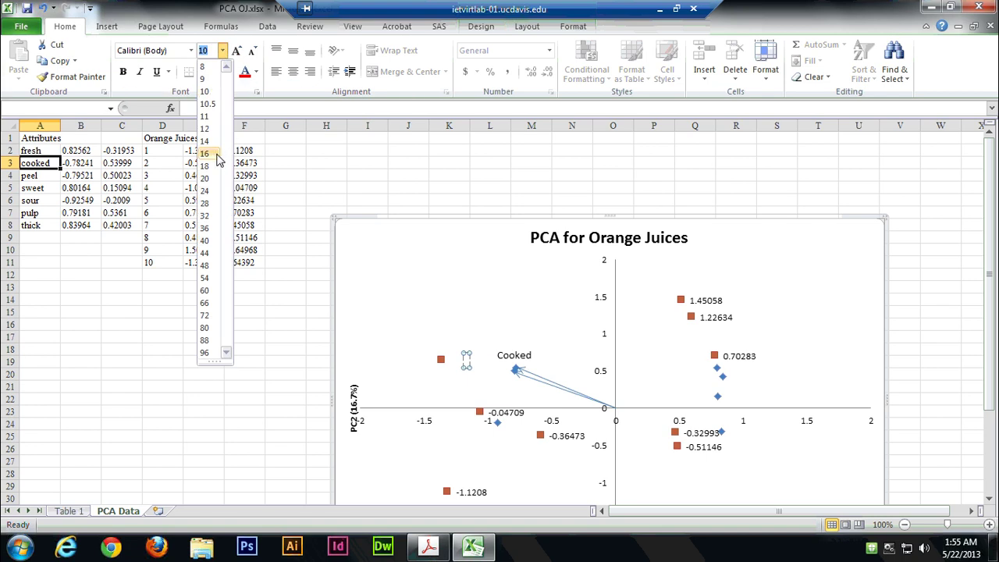
left_click(210, 154)
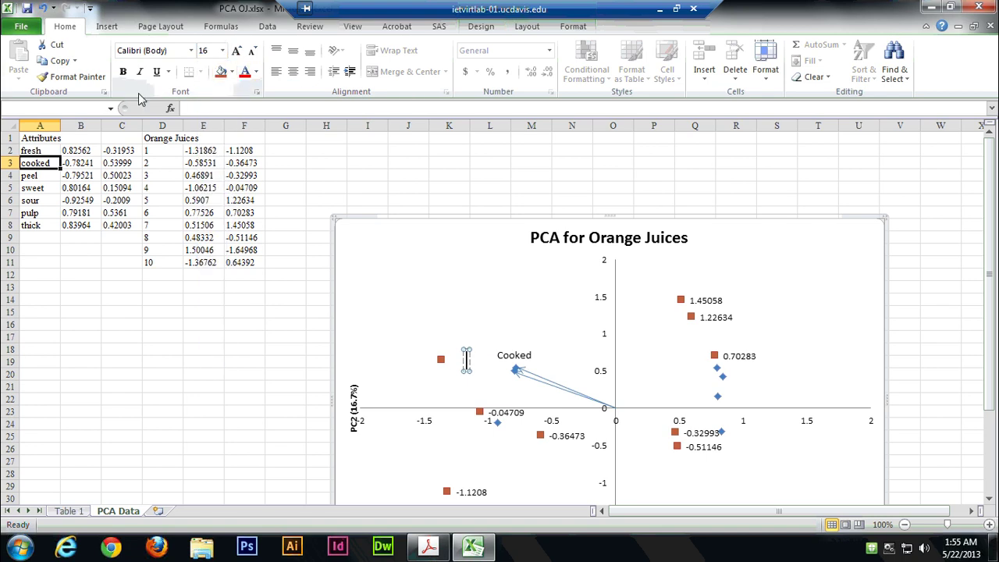
left_click(123, 71)
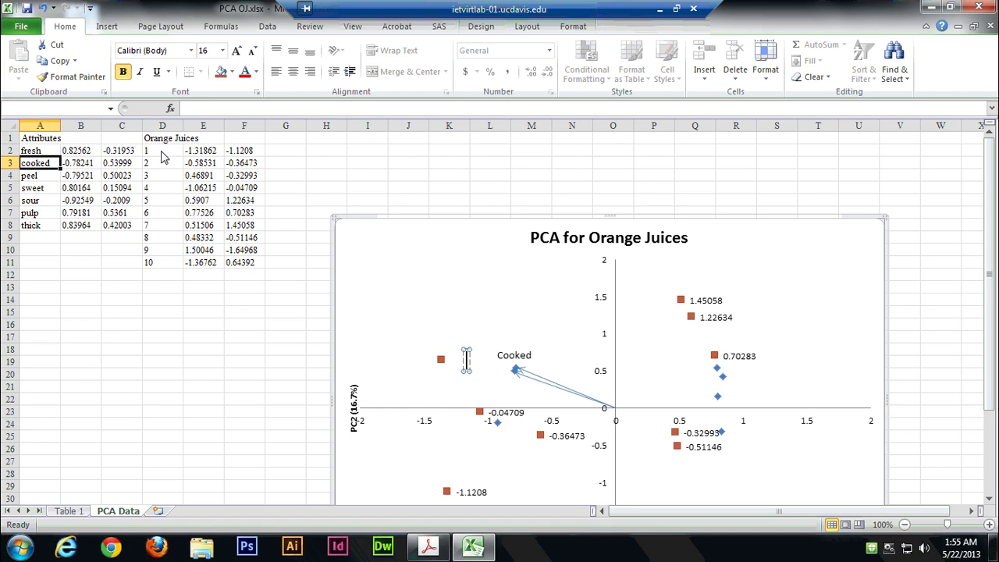
type("10")
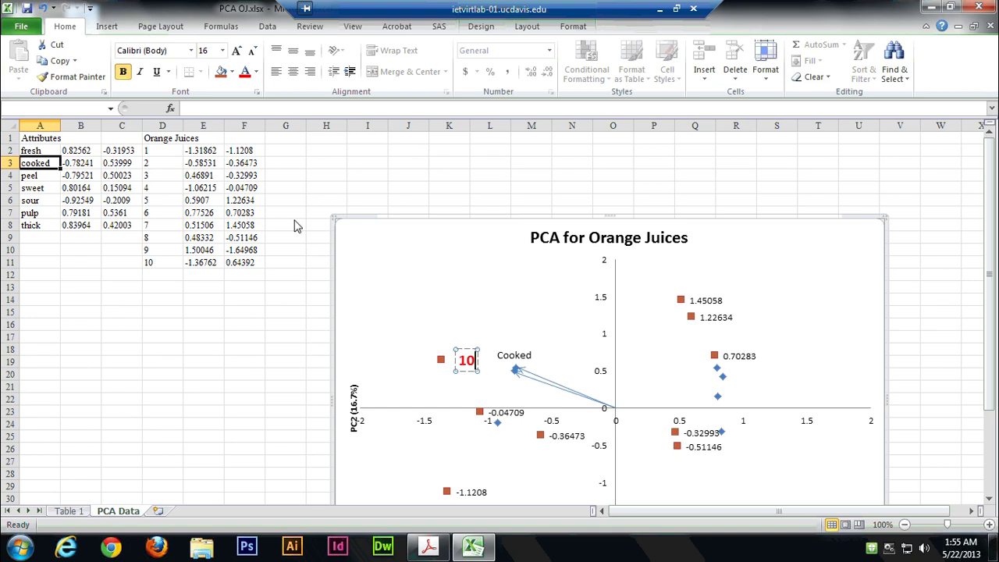
left_click(444, 320)
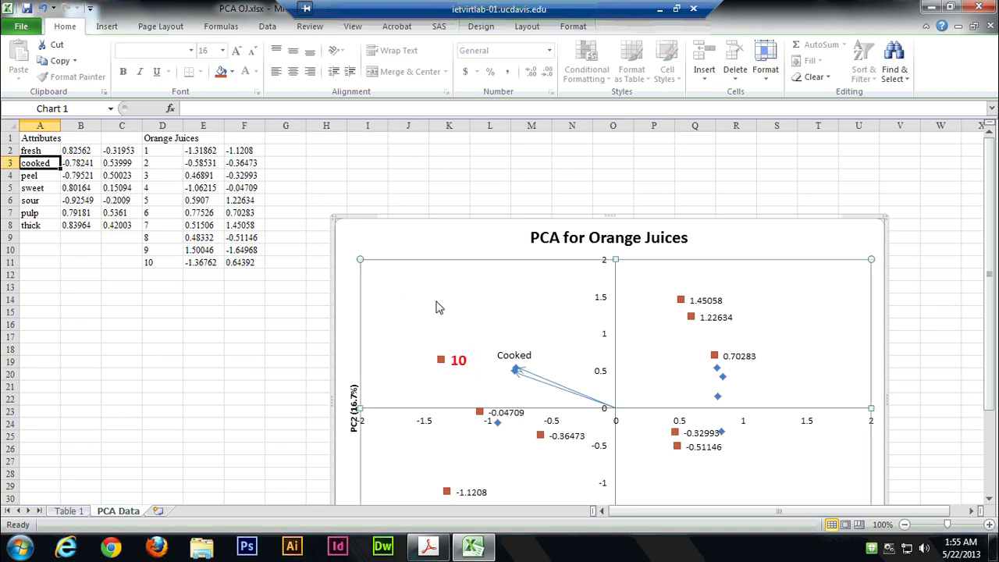
scroll(438, 307, "down", 1)
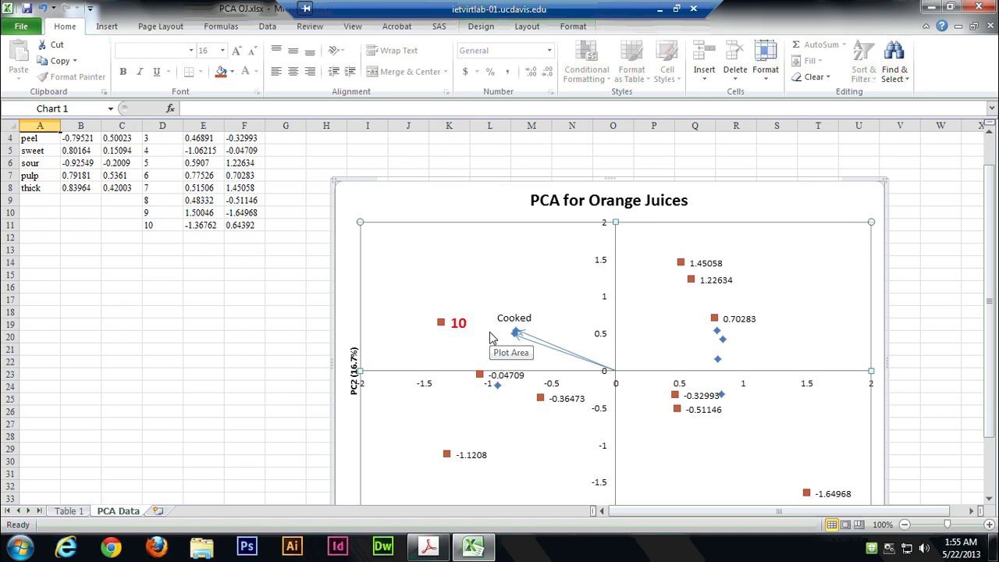
Step: Minimize the workbook and open PCA OJ Final.xlsx from the desktop to view the completed orange juice chart
scroll(492, 336, "down", 1)
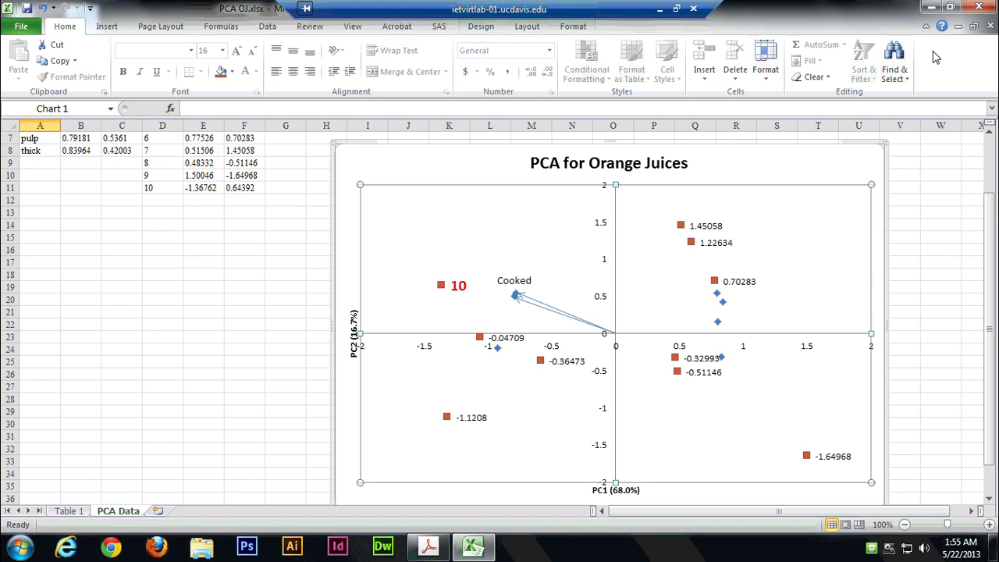
left_click(931, 7)
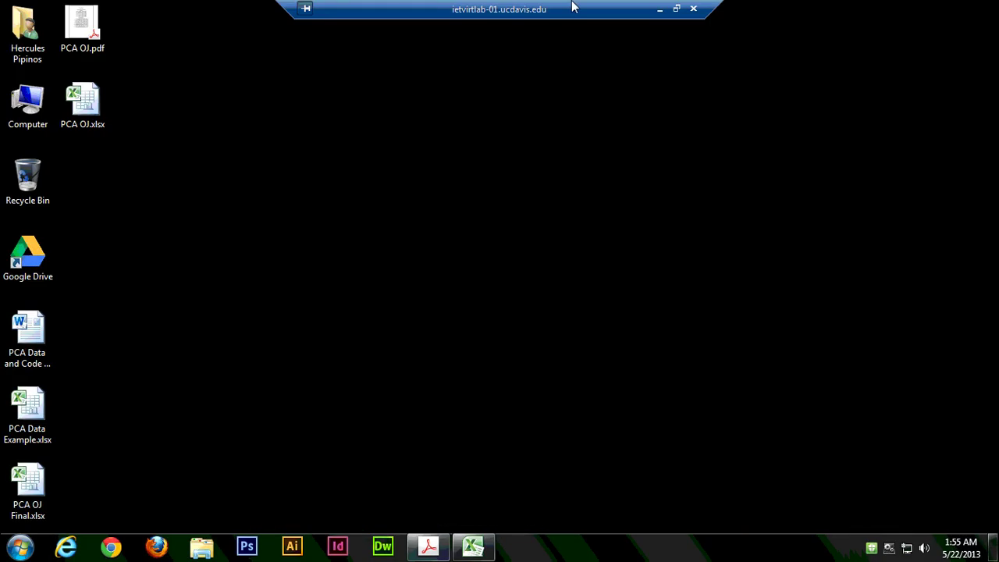
double_click(30, 492)
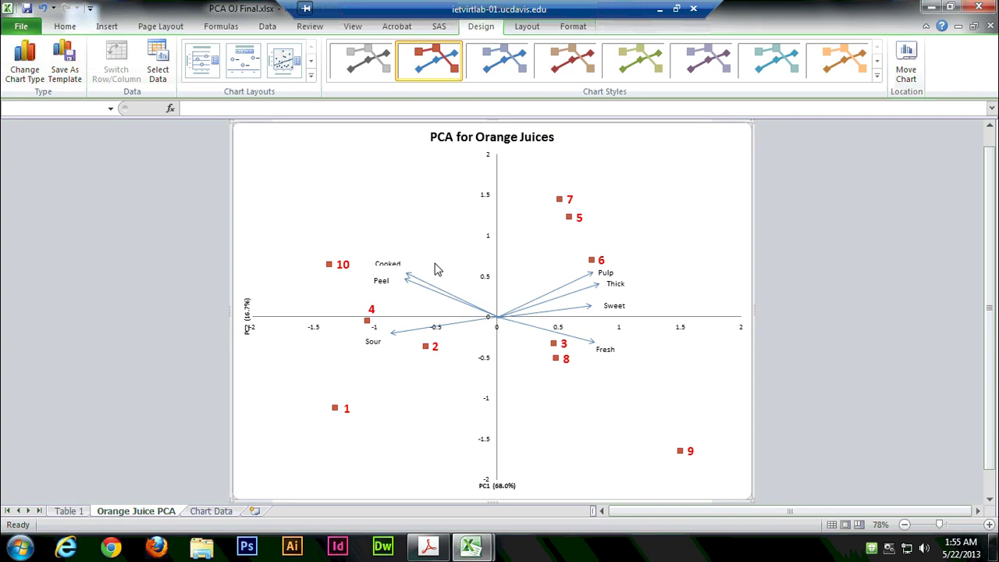
Step: Return to the PCA OJ.xlsx workbook and set the marker type of the chart's Attributes series to None
left_click(932, 8)
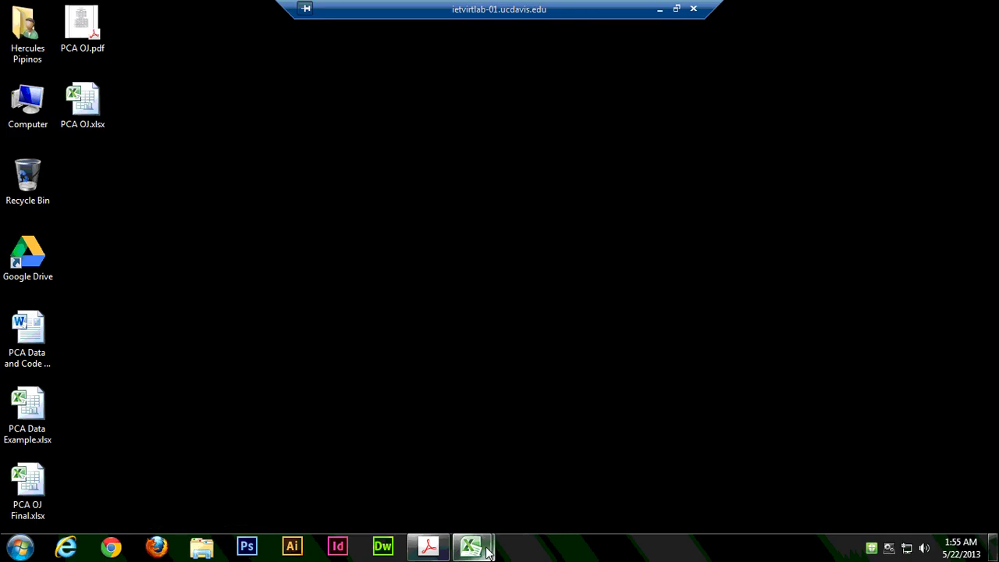
left_click(473, 548)
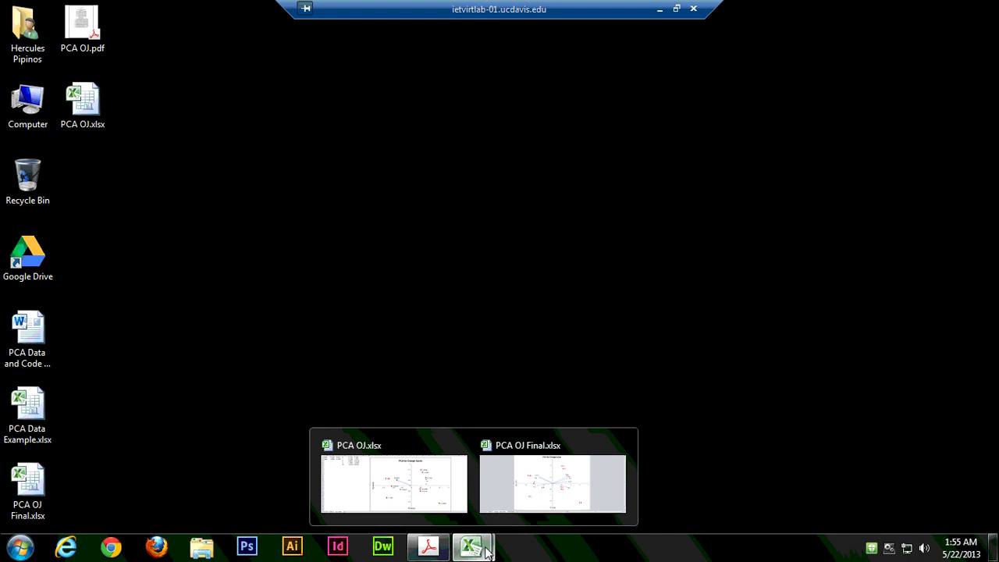
left_click(406, 478)
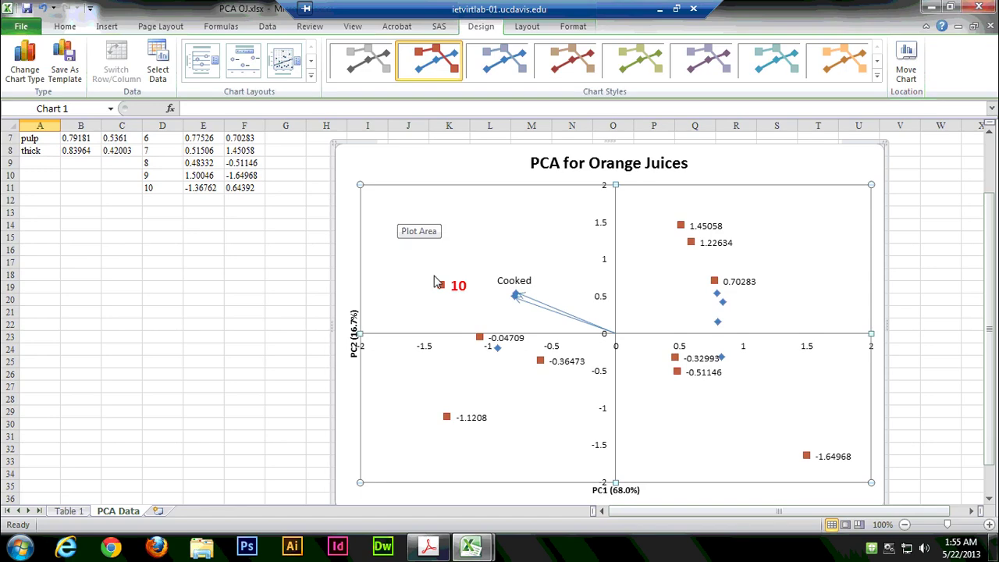
left_click(499, 349)
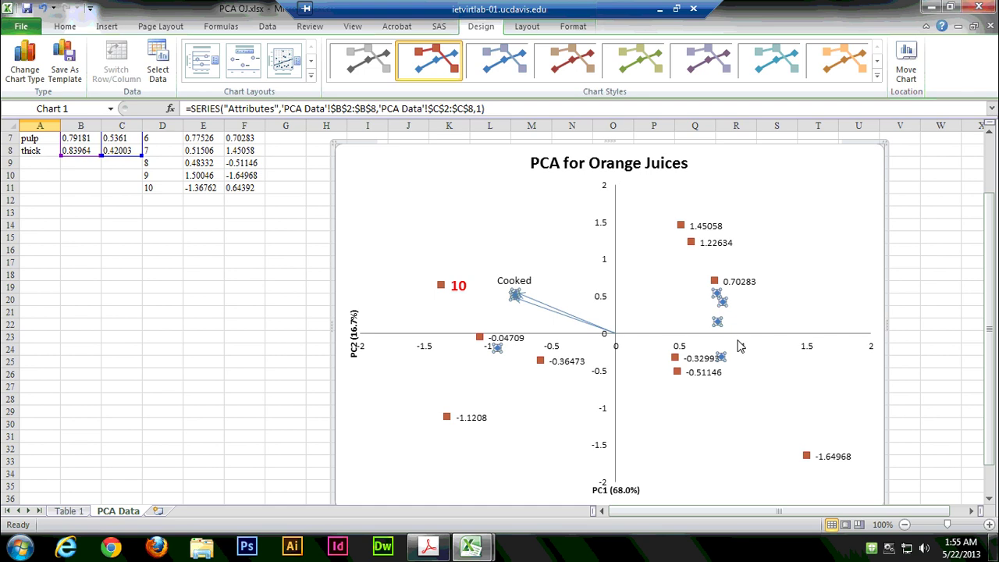
right_click(498, 351)
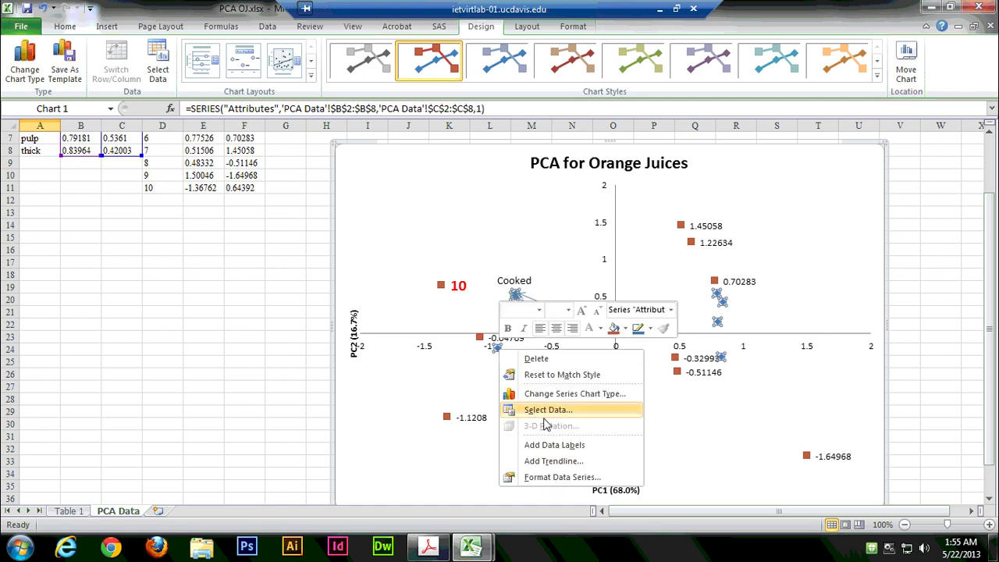
left_click(560, 478)
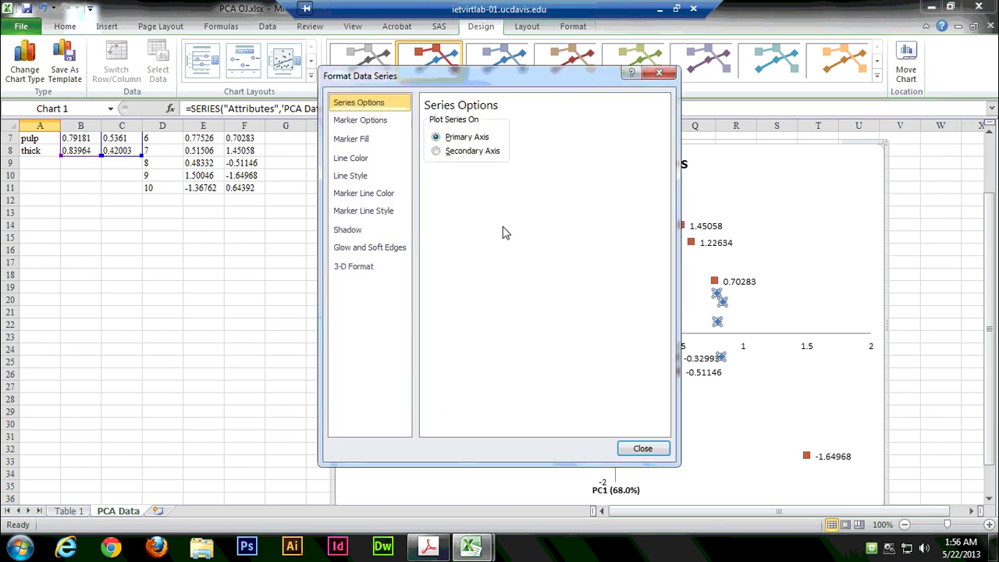
left_click(372, 120)
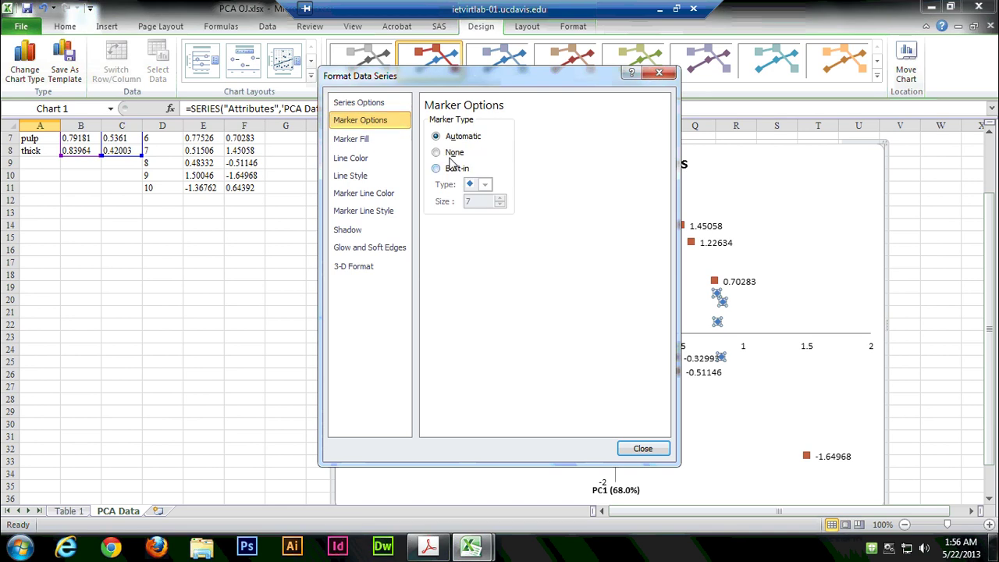
left_click(640, 449)
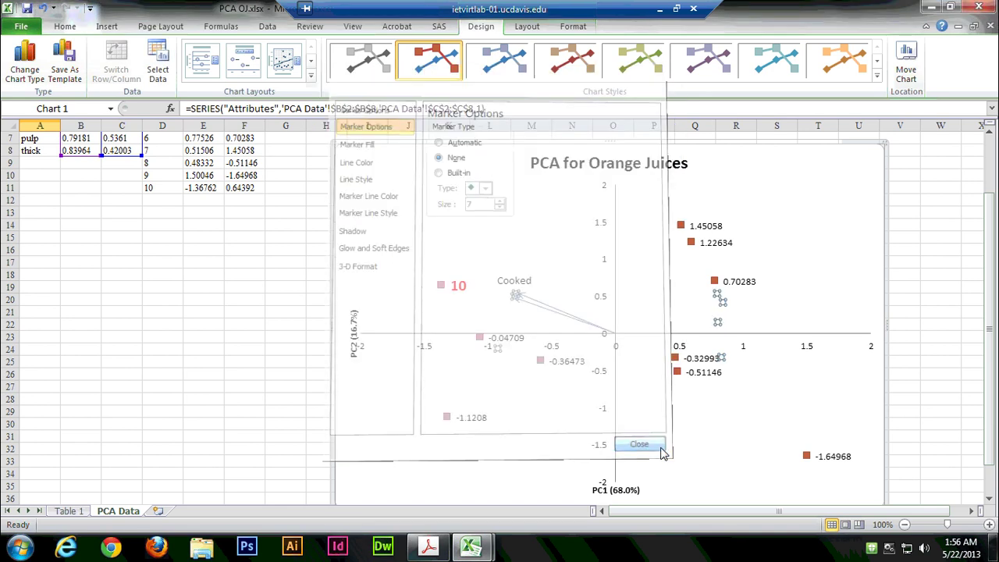
left_click(559, 448)
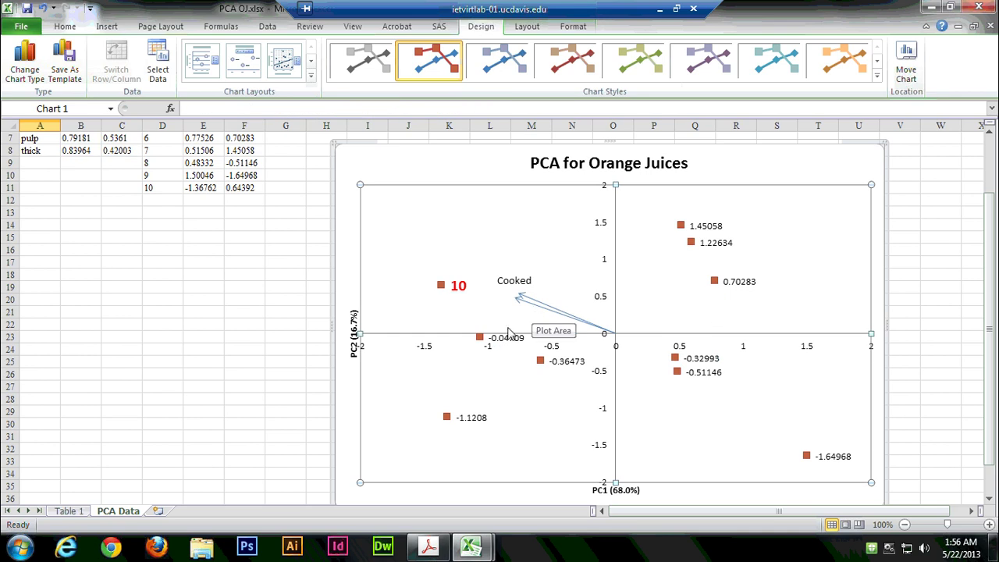
Step: Switch to the PCA OJ Final.xlsx workbook to examine the finished biplot's arrows and labels
left_click(934, 8)
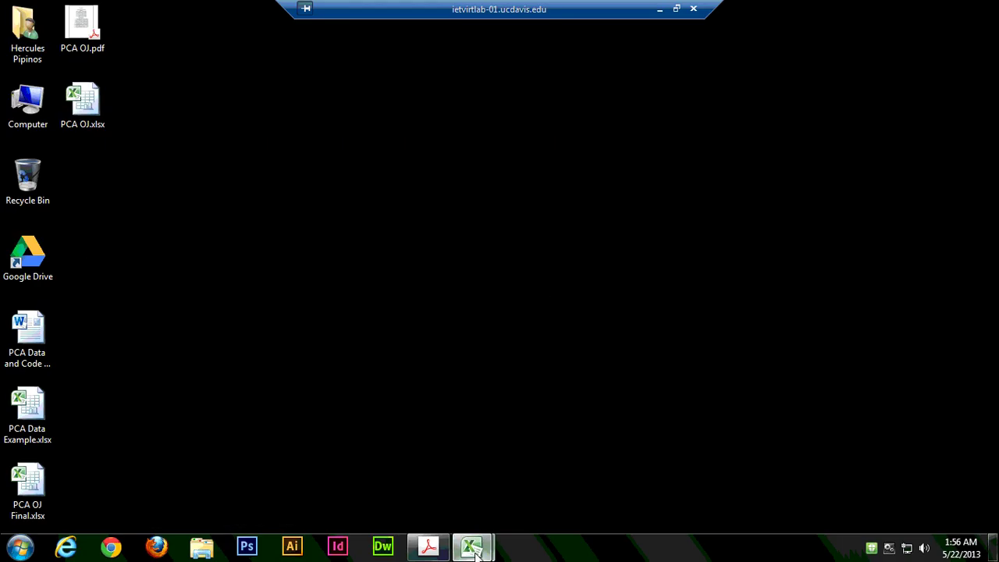
mouse_move(475, 549)
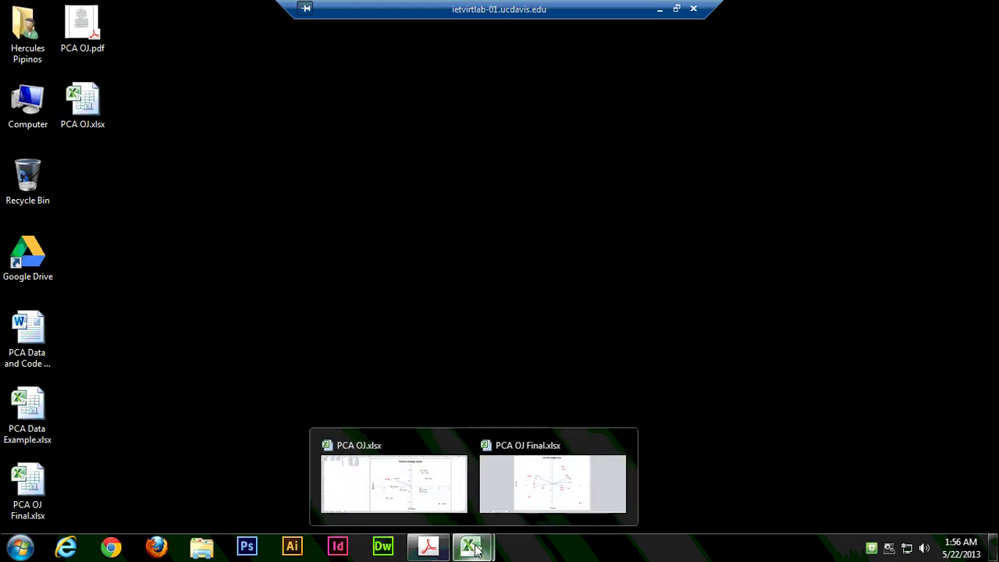
left_click(557, 481)
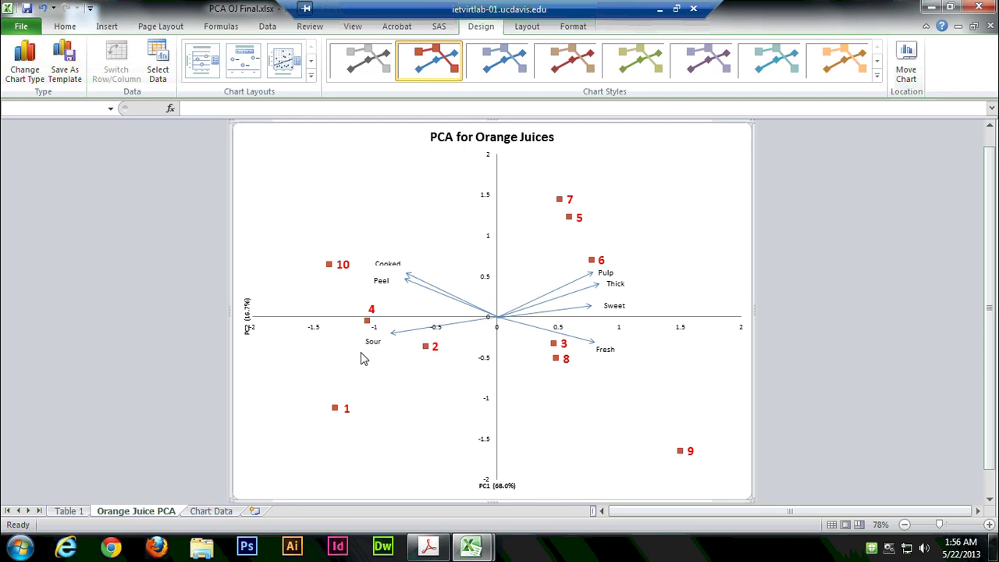